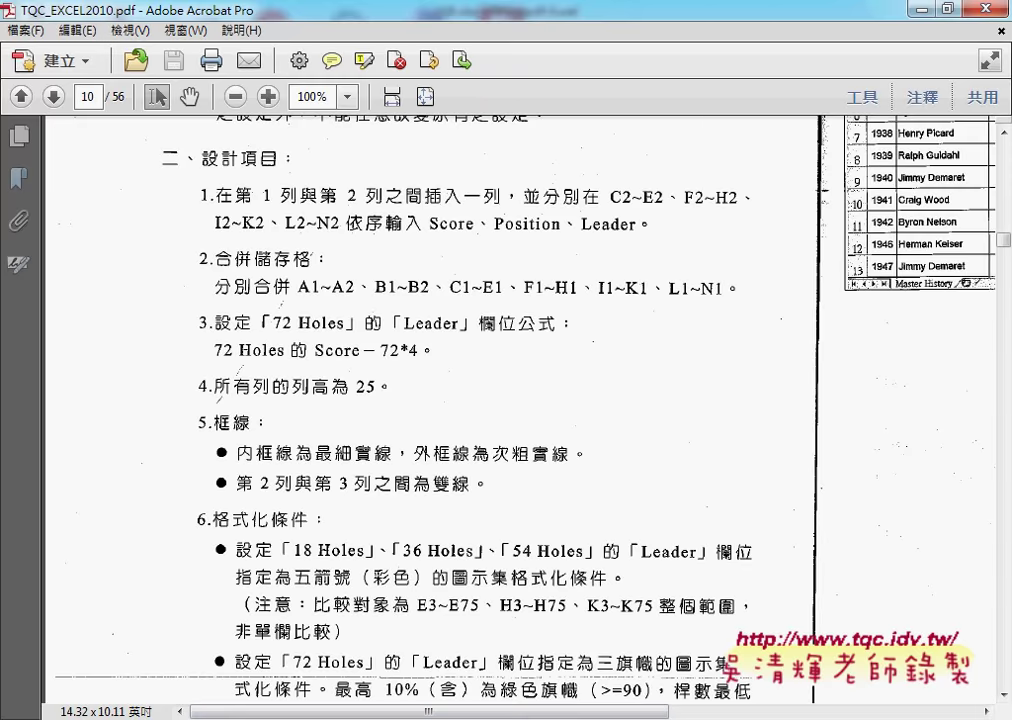
Step: Switch from Acrobat to the EXD01.xlsx golf workbook in Excel
{"action": "left_click", "coordinate": [455, 719]}
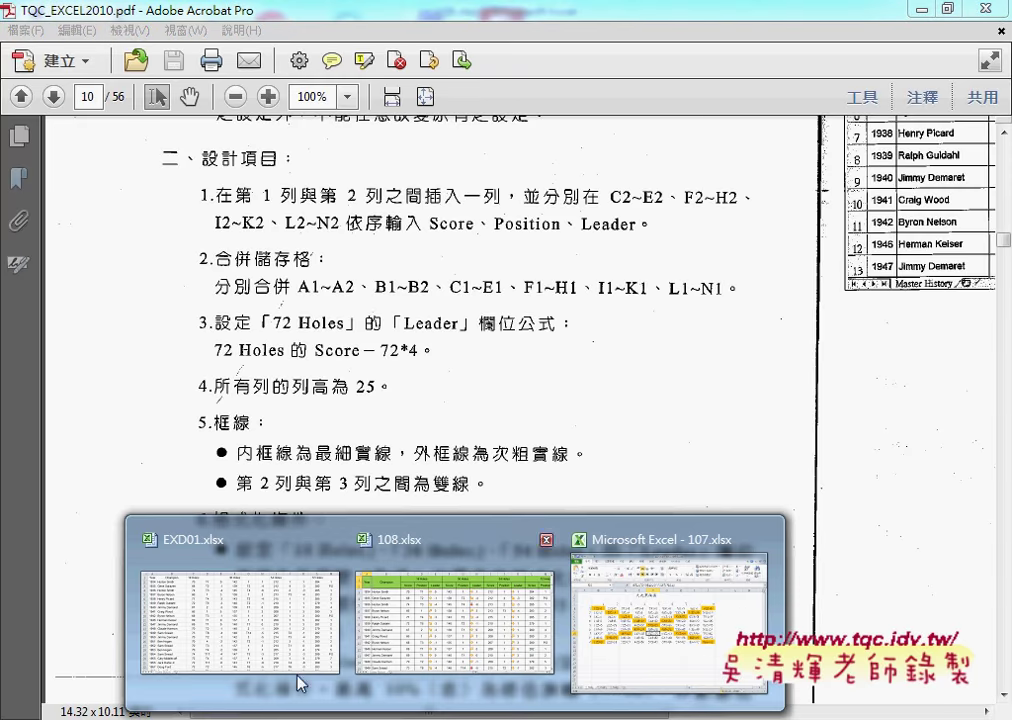
{"action": "left_click", "coordinate": [260, 643]}
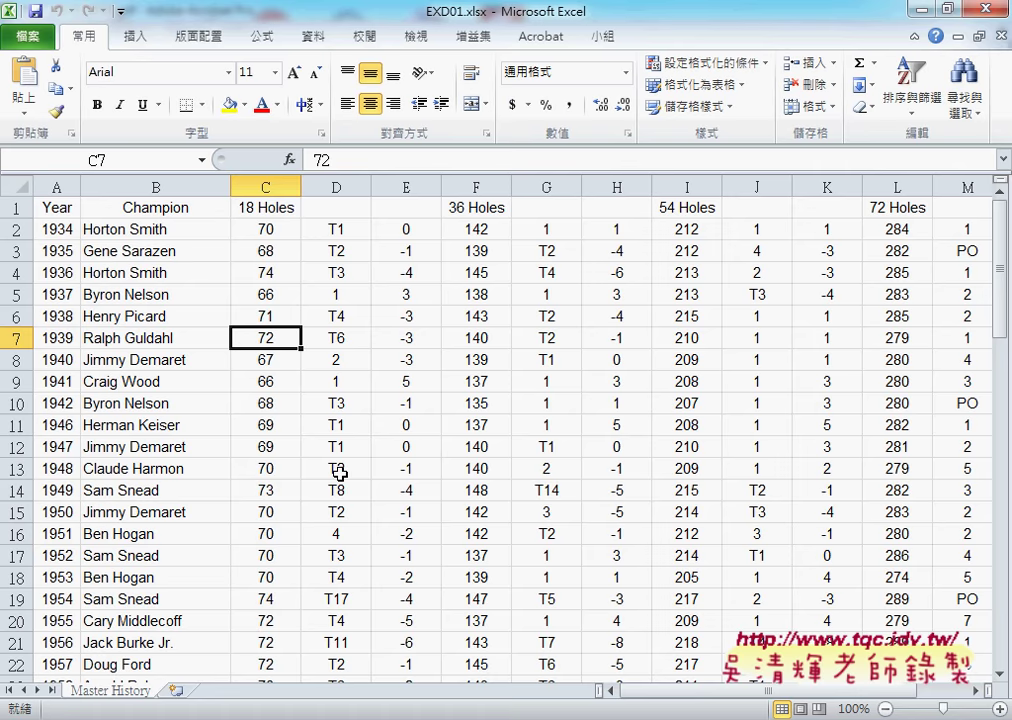
{"action": "left_click", "coordinate": [57, 209]}
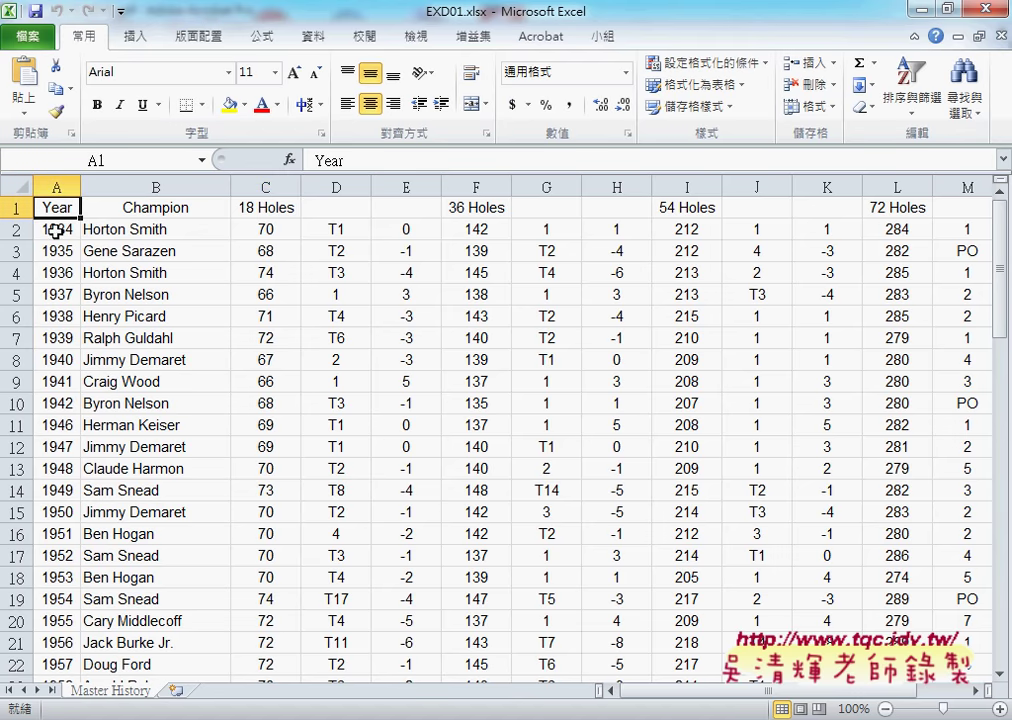
{"action": "left_click_drag", "start_coordinate": [56, 229], "coordinate": [56, 664]}
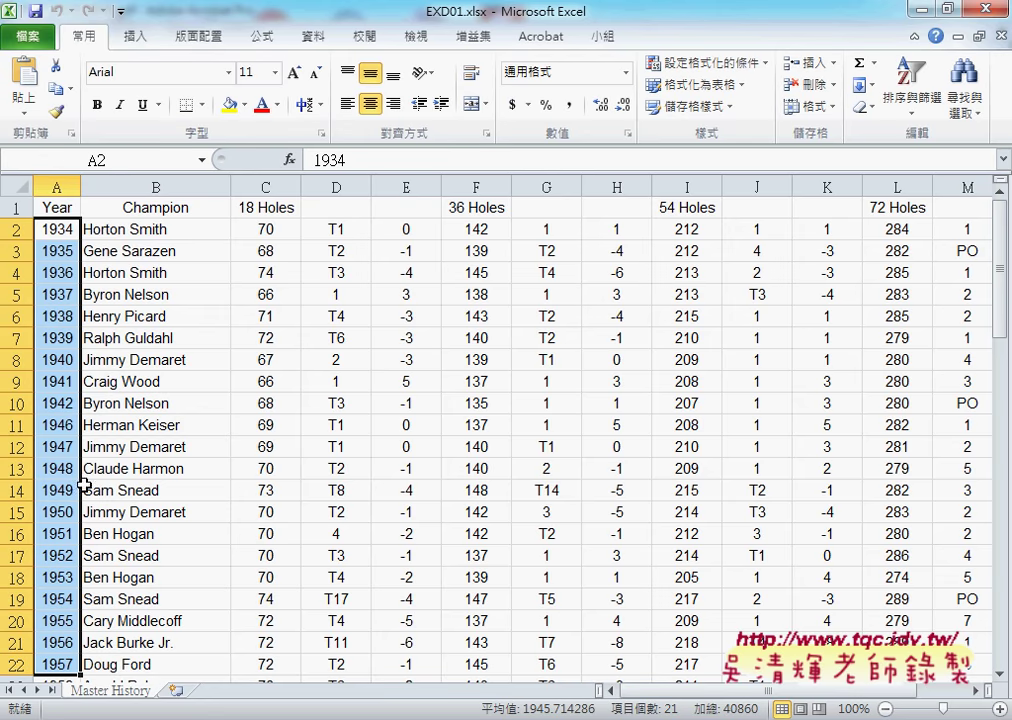
{"action": "left_click", "coordinate": [55, 232]}
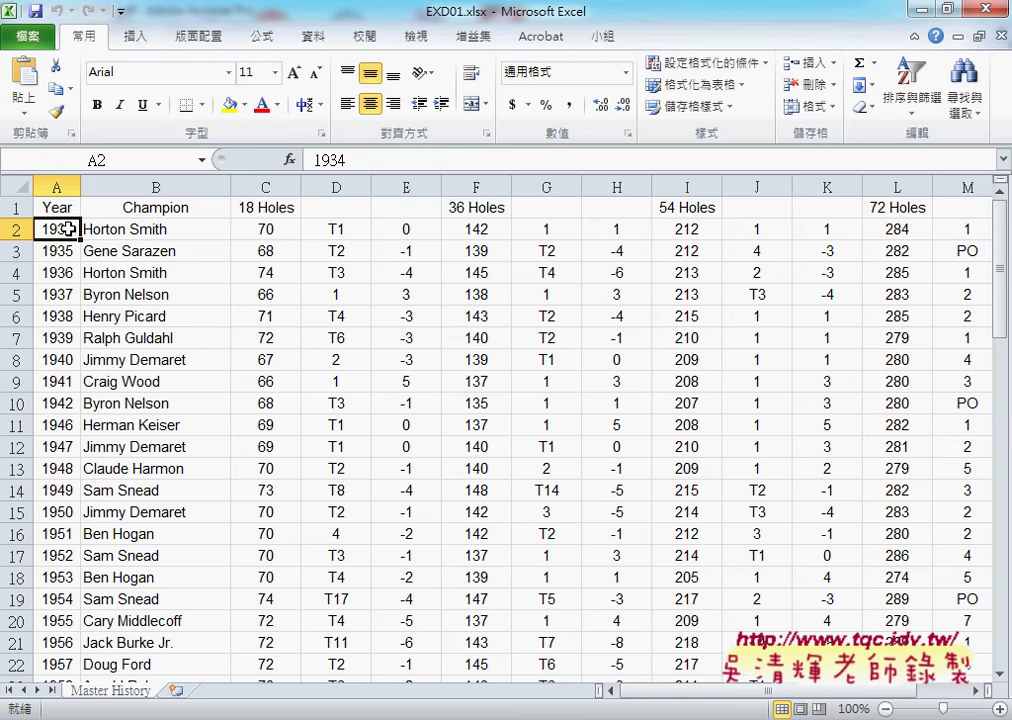
{"action": "left_click", "coordinate": [120, 231]}
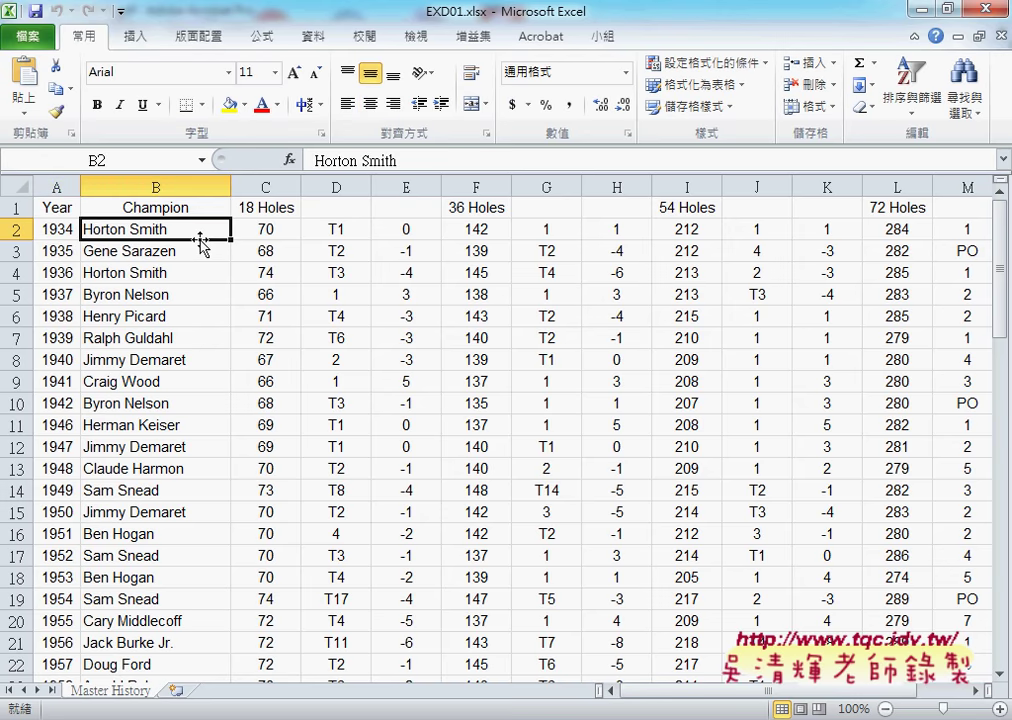
{"action": "left_click", "coordinate": [190, 208]}
{"action": "left_click", "coordinate": [190, 231]}
{"action": "left_click", "coordinate": [278, 230]}
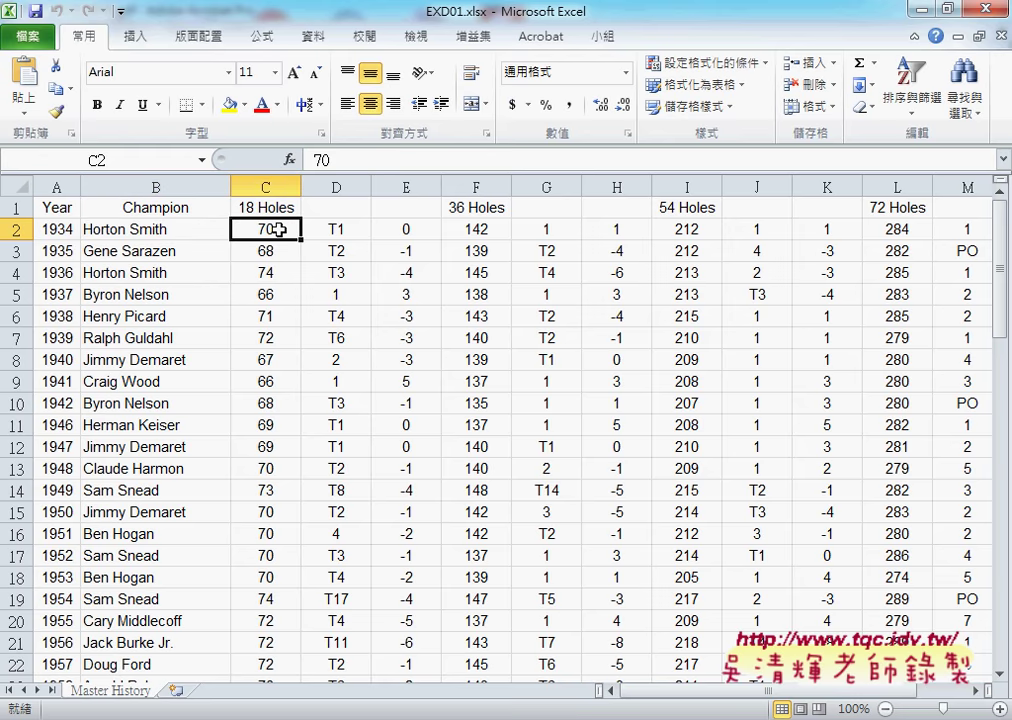
{"action": "left_click", "coordinate": [355, 233]}
{"action": "left_click", "coordinate": [404, 229]}
{"action": "left_click", "coordinate": [466, 233]}
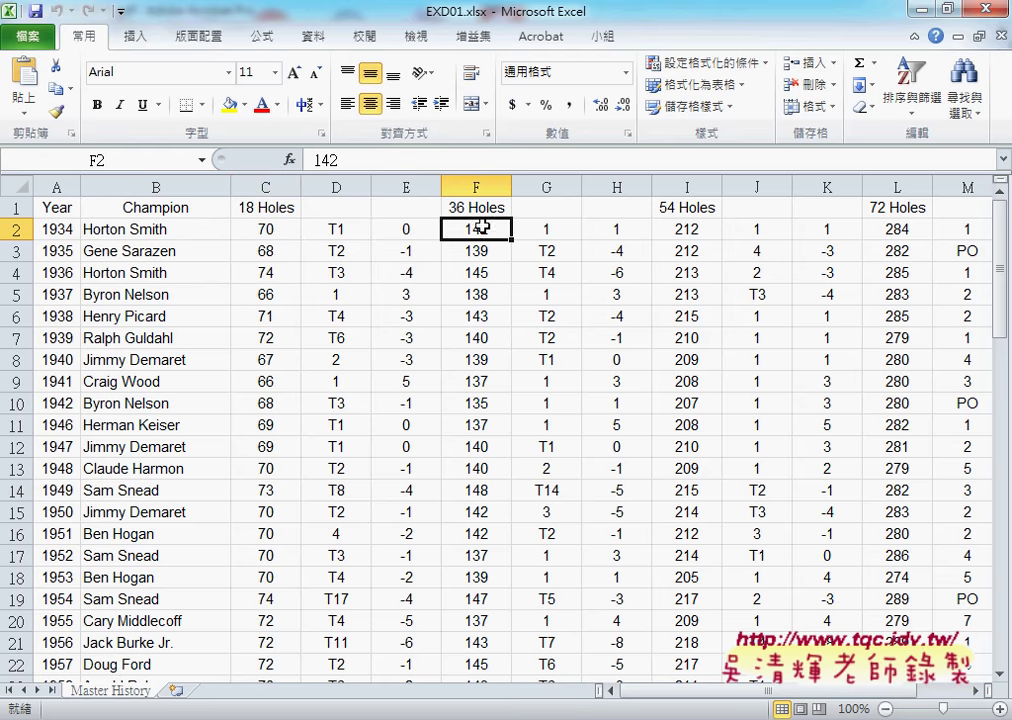
{"action": "left_click", "coordinate": [705, 229]}
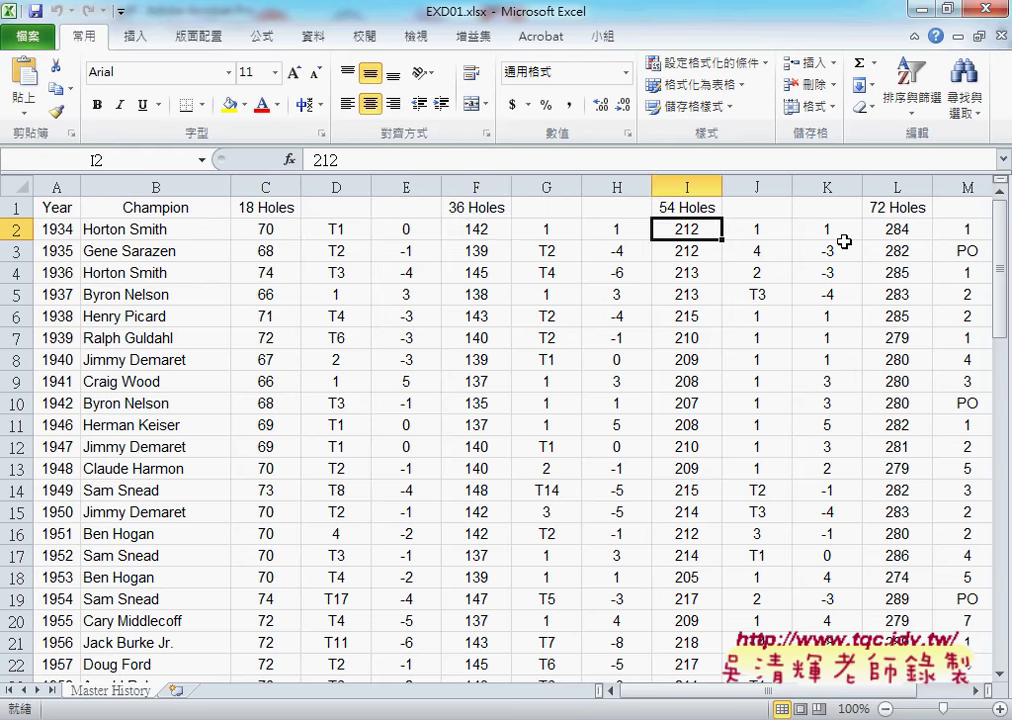
{"action": "left_click", "coordinate": [896, 231]}
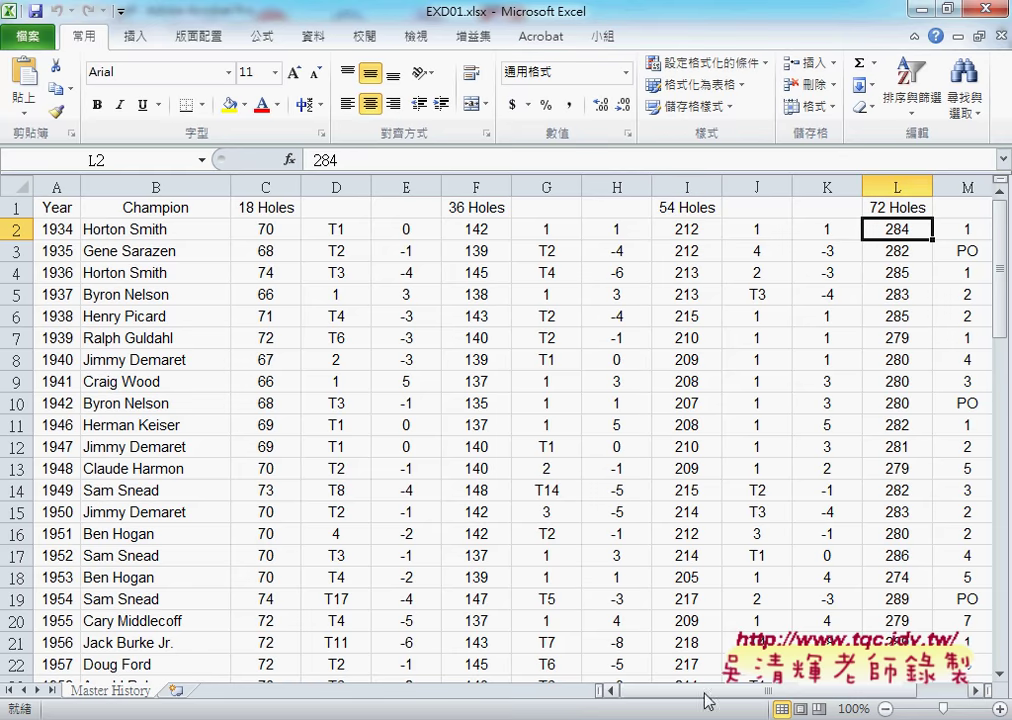
{"action": "left_click_drag", "start_coordinate": [729, 689], "coordinate": [806, 690]}
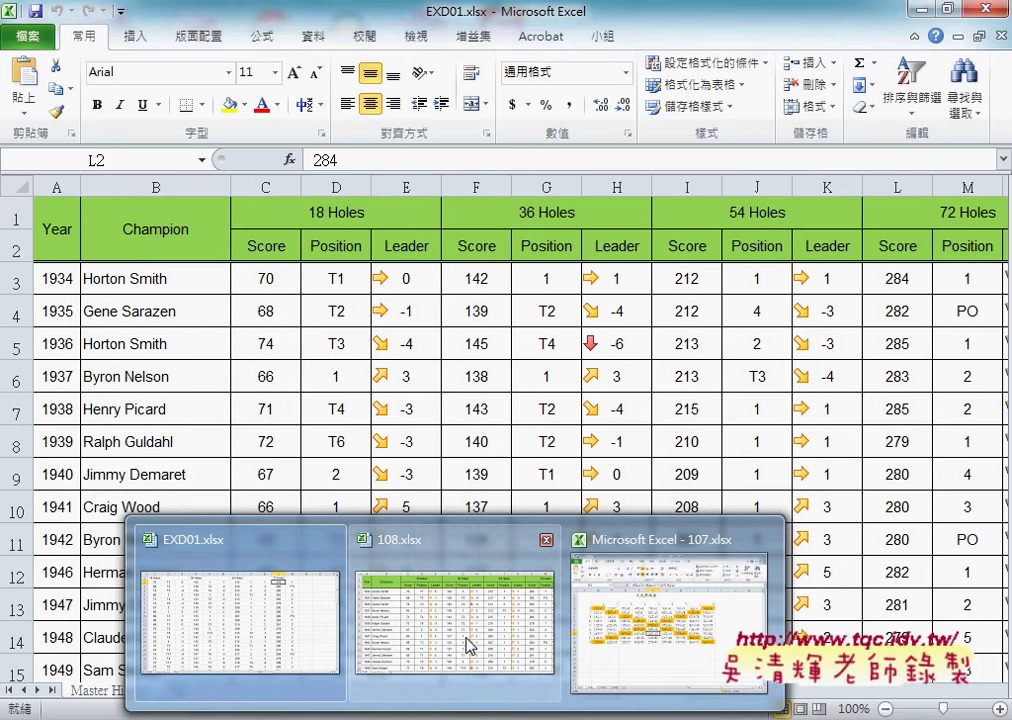
Step: Show the sample 108.xlsx and mark its merged Year, Champion and 18 Holes headers
{"action": "left_click", "coordinate": [468, 645]}
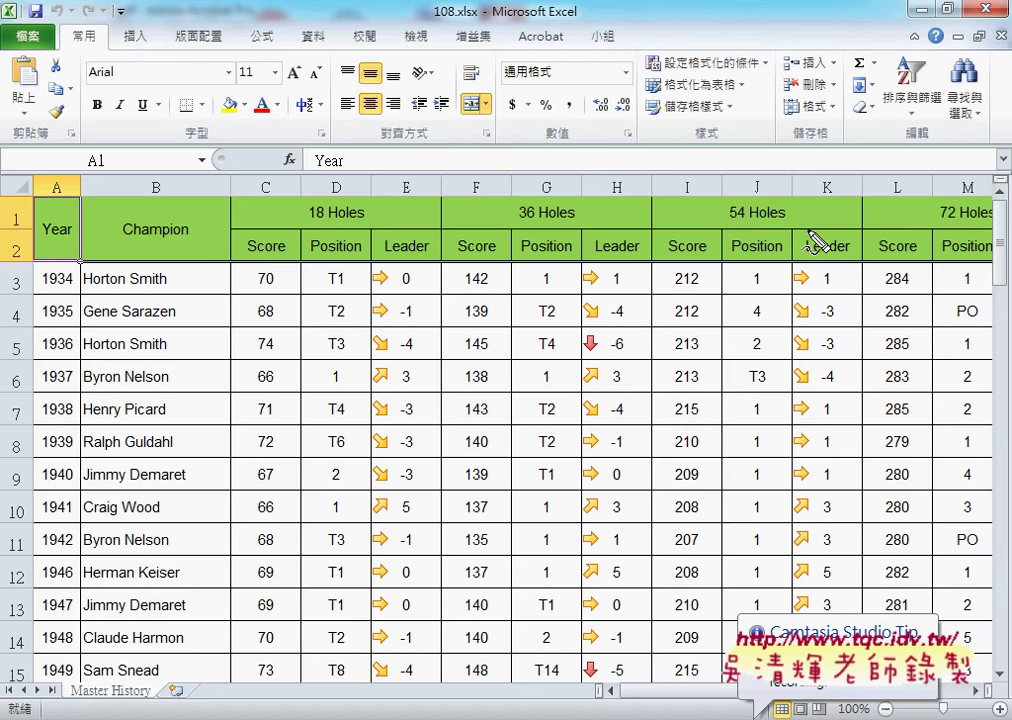
{"action": "mouse_move", "coordinate": [220, 226]}
{"action": "left_mouse_down"}
{"action": "mouse_move", "coordinate": [221, 264]}
{"action": "mouse_move", "coordinate": [436, 270]}
{"action": "left_mouse_up"}
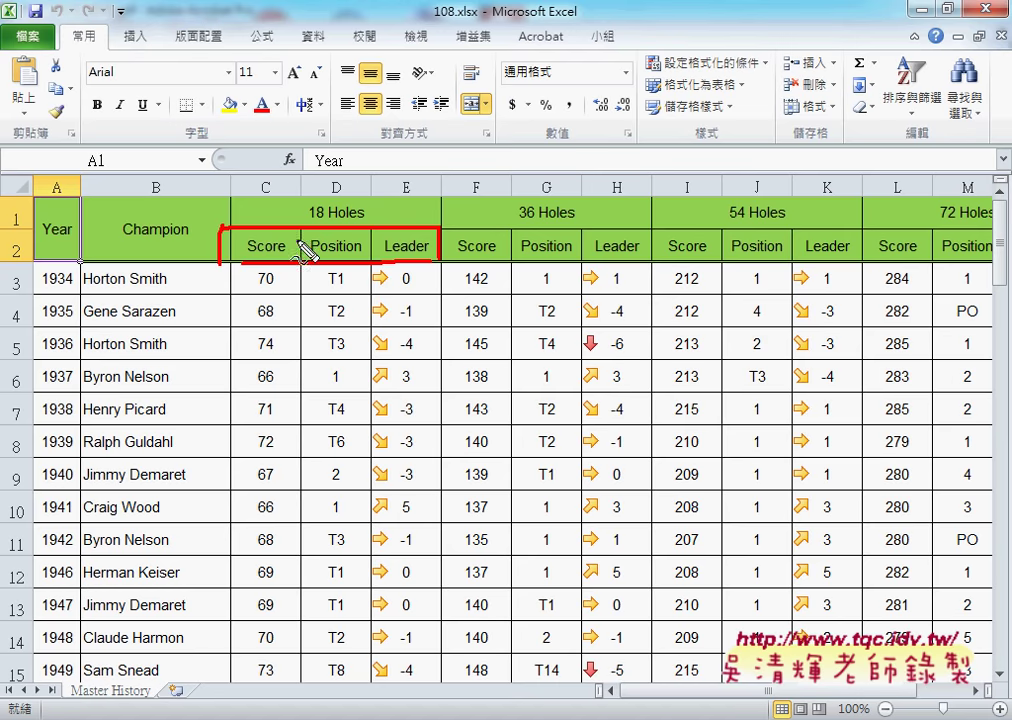
{"action": "left_click_drag", "start_coordinate": [20, 229], "coordinate": [214, 243]}
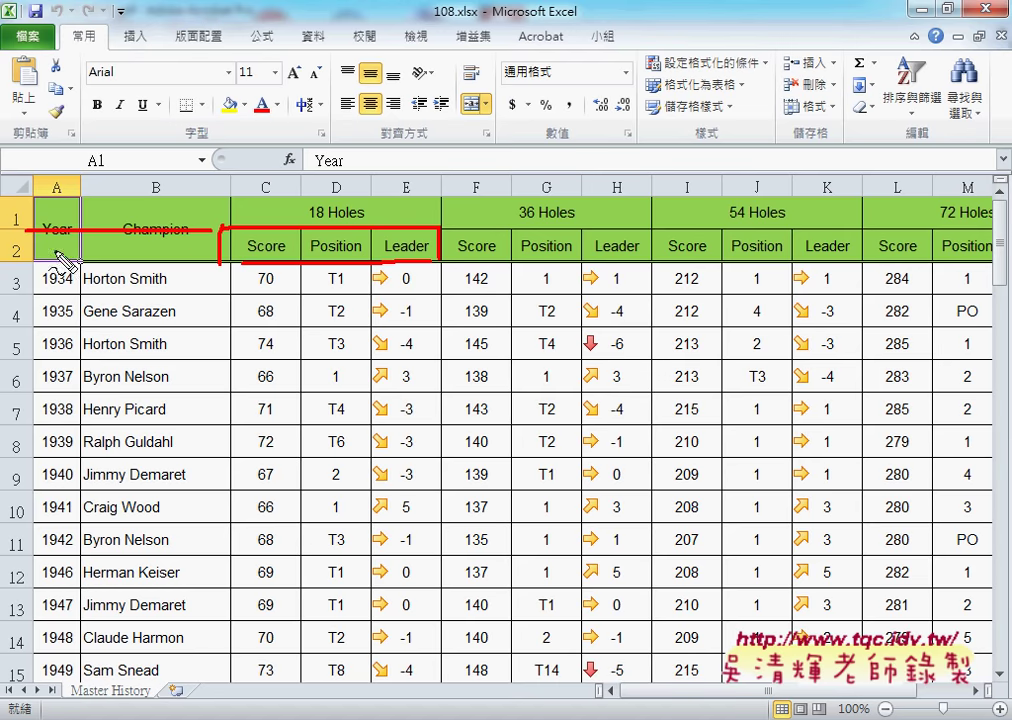
{"action": "mouse_move", "coordinate": [30, 197]}
{"action": "left_mouse_down"}
{"action": "mouse_move", "coordinate": [27, 250]}
{"action": "mouse_move", "coordinate": [79, 197]}
{"action": "mouse_move", "coordinate": [78, 272]}
{"action": "left_mouse_up"}
{"action": "left_click_drag", "start_coordinate": [92, 196], "coordinate": [95, 253]}
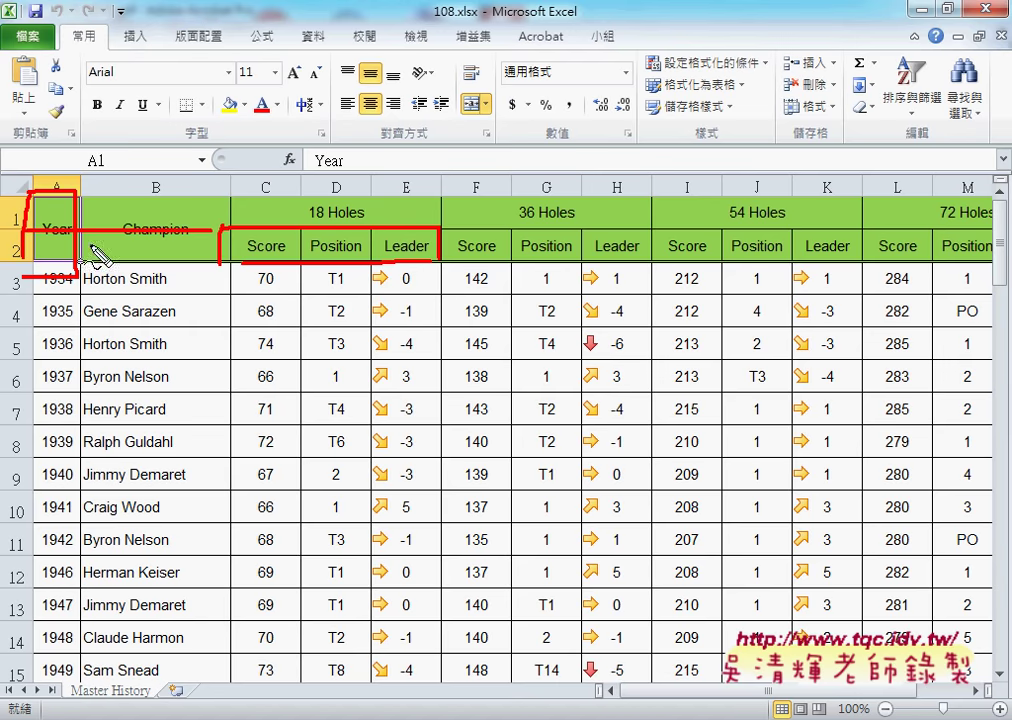
{"action": "mouse_move", "coordinate": [106, 208]}
{"action": "left_mouse_down"}
{"action": "mouse_move", "coordinate": [212, 195]}
{"action": "mouse_move", "coordinate": [221, 260]}
{"action": "left_mouse_up"}
{"action": "left_click_drag", "start_coordinate": [97, 259], "coordinate": [222, 262]}
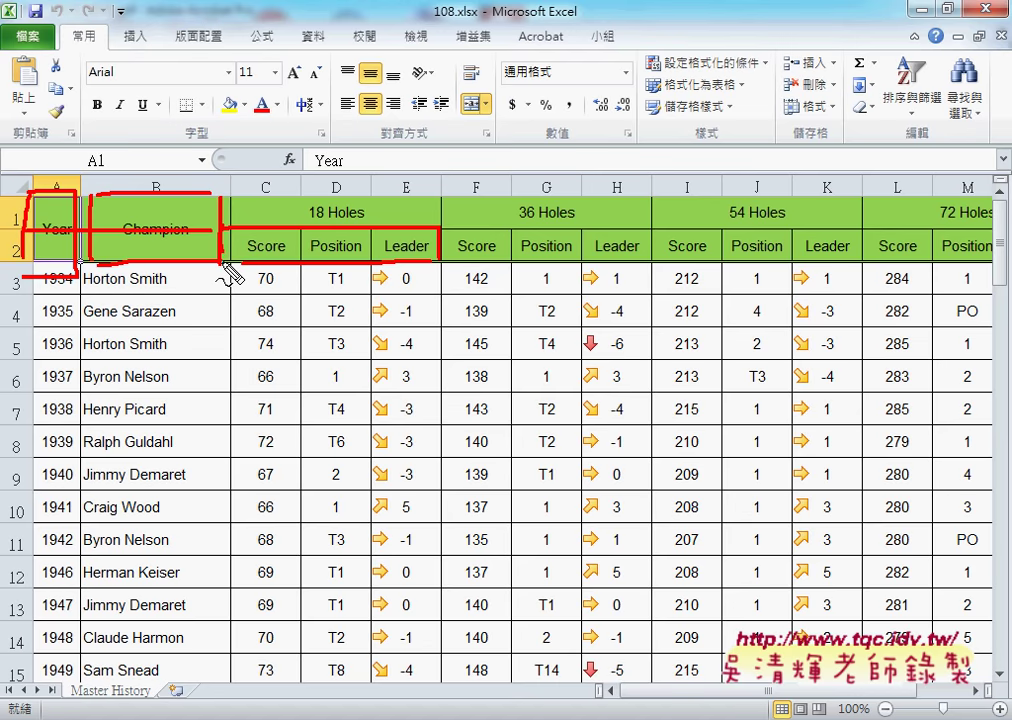
Step: Highlight the Merge & Center button and the arrow icons in the 18 and 36 Holes Leader columns
{"action": "left_click_drag", "start_coordinate": [468, 82], "coordinate": [497, 112]}
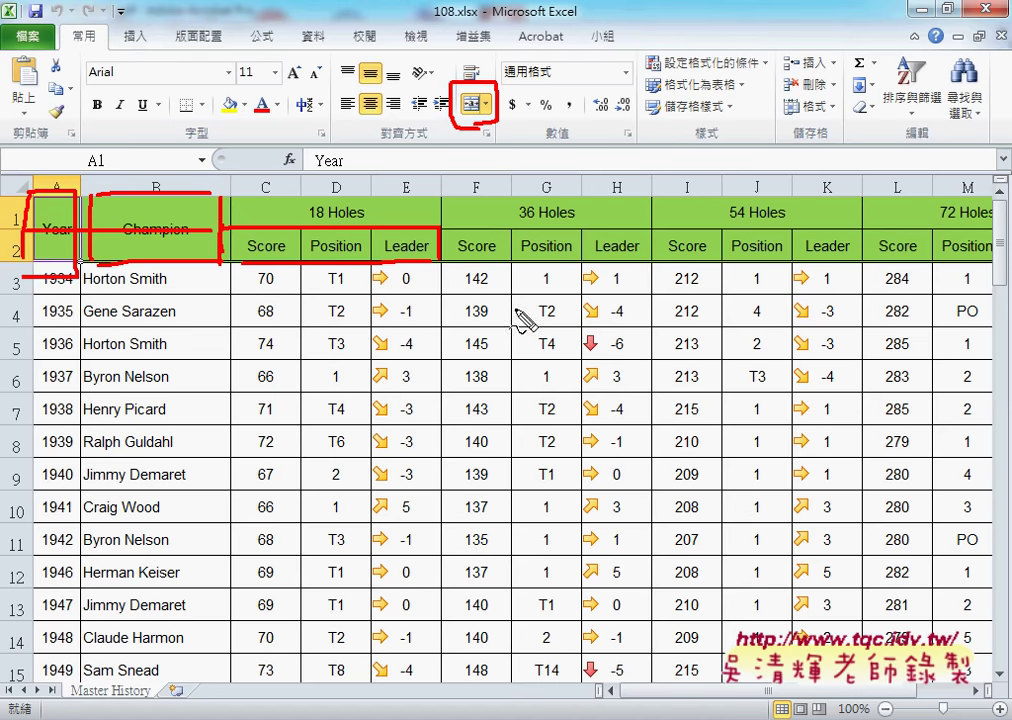
{"action": "left_click_drag", "start_coordinate": [358, 253], "coordinate": [358, 404]}
{"action": "mouse_move", "coordinate": [371, 243]}
{"action": "left_mouse_down"}
{"action": "mouse_move", "coordinate": [449, 365]}
{"action": "mouse_move", "coordinate": [448, 578]}
{"action": "left_mouse_up"}
{"action": "left_click_drag", "start_coordinate": [440, 645], "coordinate": [380, 370]}
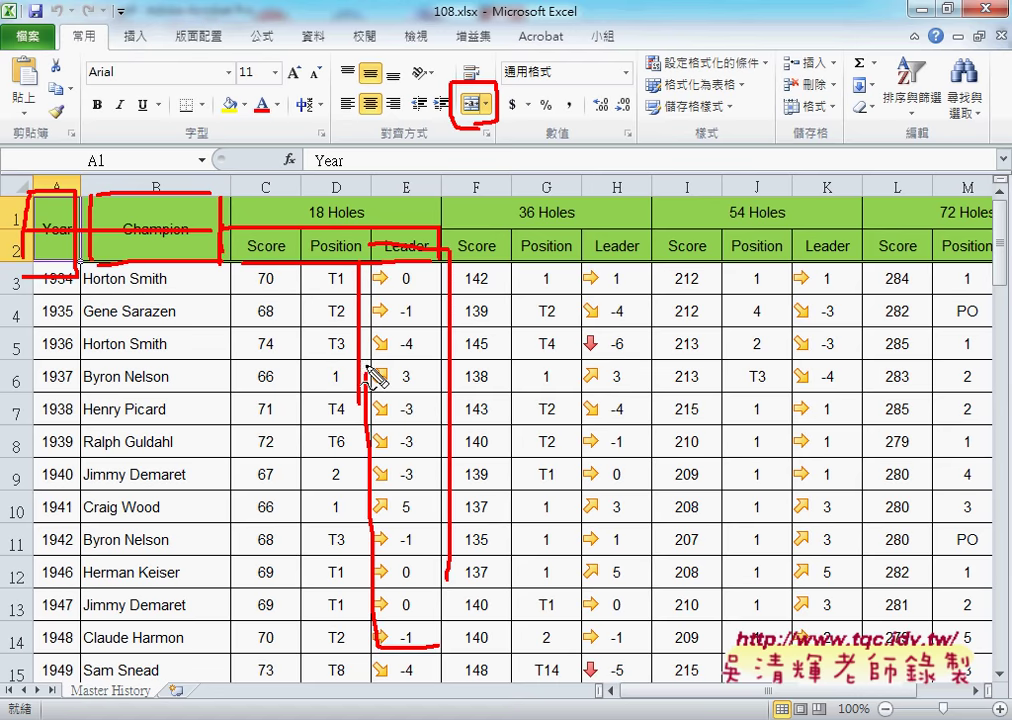
{"action": "left_click_drag", "start_coordinate": [568, 265], "coordinate": [568, 568]}
{"action": "left_click_drag", "start_coordinate": [593, 256], "coordinate": [650, 256]}
{"action": "left_click_drag", "start_coordinate": [652, 262], "coordinate": [652, 553]}
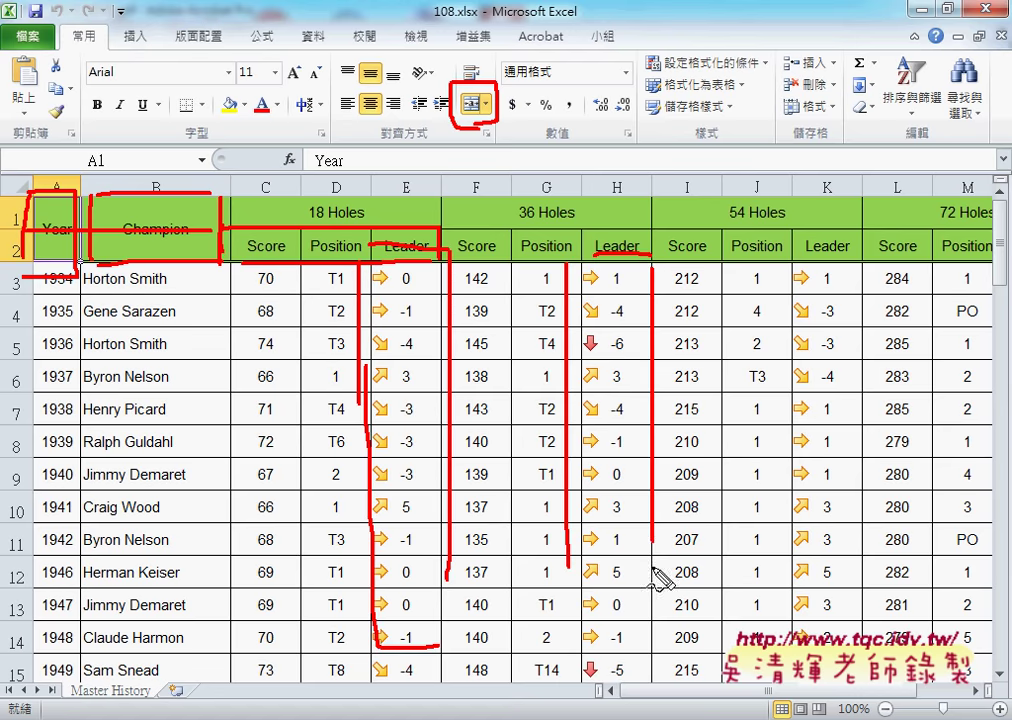
{"action": "left_click_drag", "start_coordinate": [634, 614], "coordinate": [598, 618]}
Step: Mark the flag icons in the sample's 72 Holes Leader column, including -4 in N3
{"action": "key", "text": "Escape"}
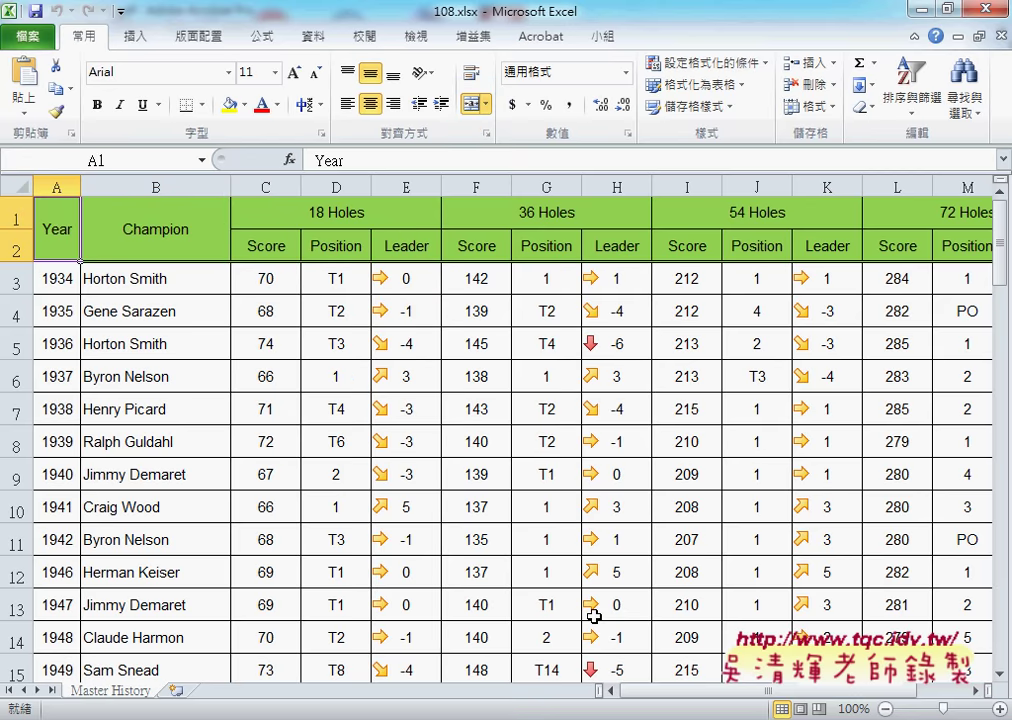
{"action": "left_click_drag", "start_coordinate": [673, 693], "coordinate": [780, 697]}
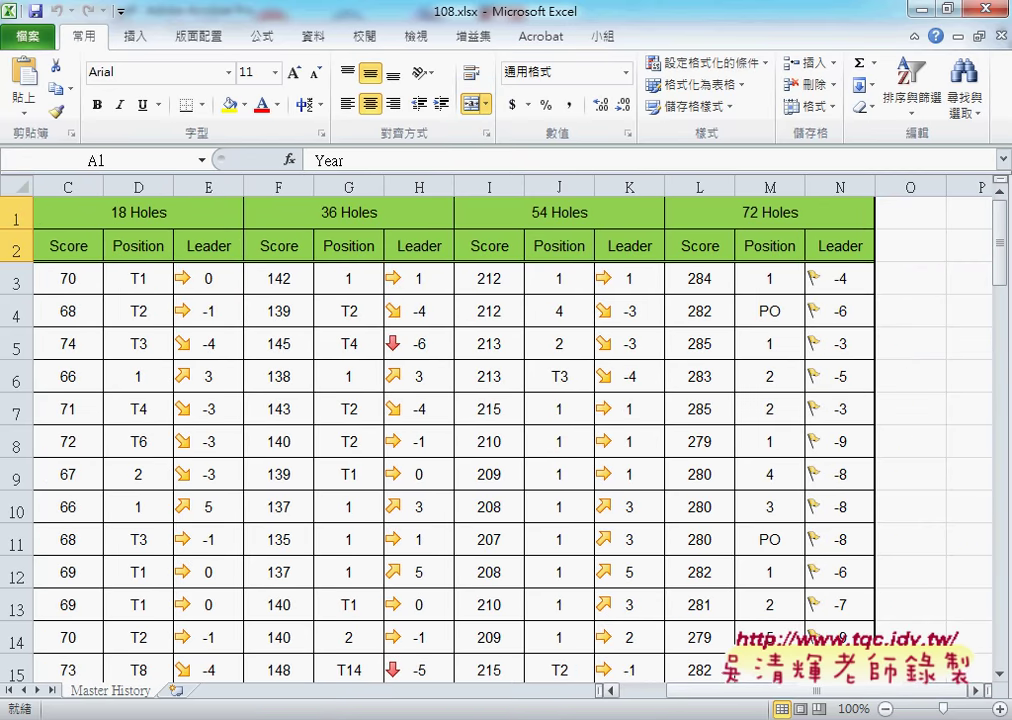
{"action": "left_click_drag", "start_coordinate": [791, 258], "coordinate": [782, 334]}
{"action": "left_click_drag", "start_coordinate": [783, 405], "coordinate": [787, 522]}
{"action": "mouse_move", "coordinate": [800, 254]}
{"action": "left_mouse_down"}
{"action": "mouse_move", "coordinate": [881, 255]}
{"action": "mouse_move", "coordinate": [882, 602]}
{"action": "mouse_move", "coordinate": [790, 468]}
{"action": "left_mouse_up"}
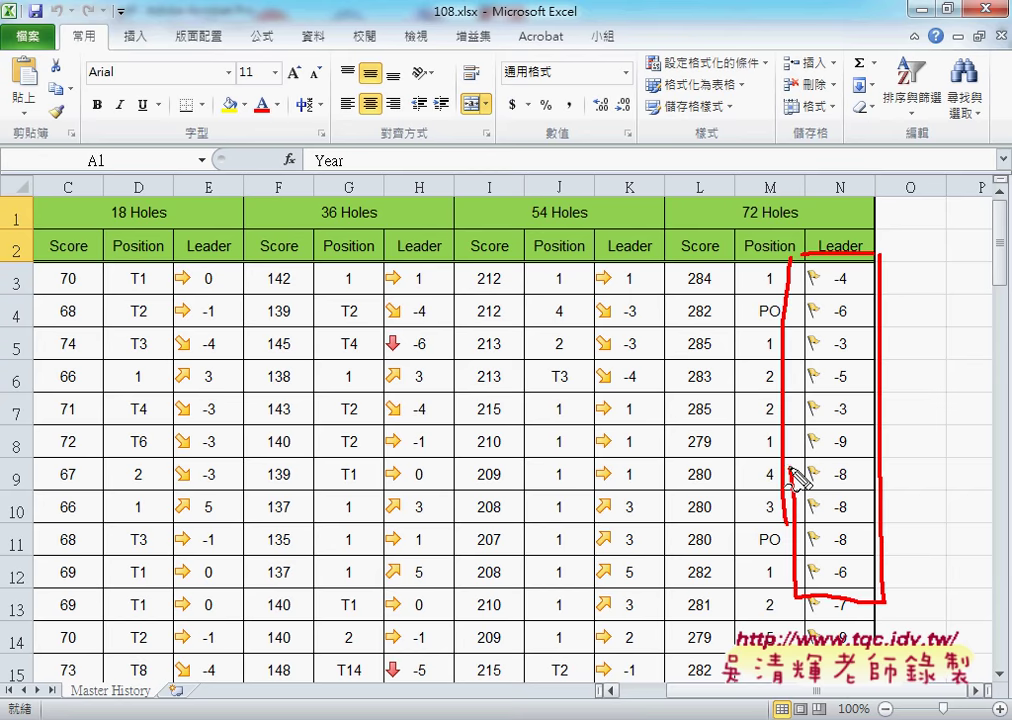
{"action": "mouse_move", "coordinate": [856, 292]}
{"action": "left_mouse_down"}
{"action": "mouse_move", "coordinate": [810, 292]}
{"action": "mouse_move", "coordinate": [855, 262]}
{"action": "mouse_move", "coordinate": [866, 297]}
{"action": "left_mouse_up"}
{"action": "left_click_drag", "start_coordinate": [808, 211], "coordinate": [876, 255]}
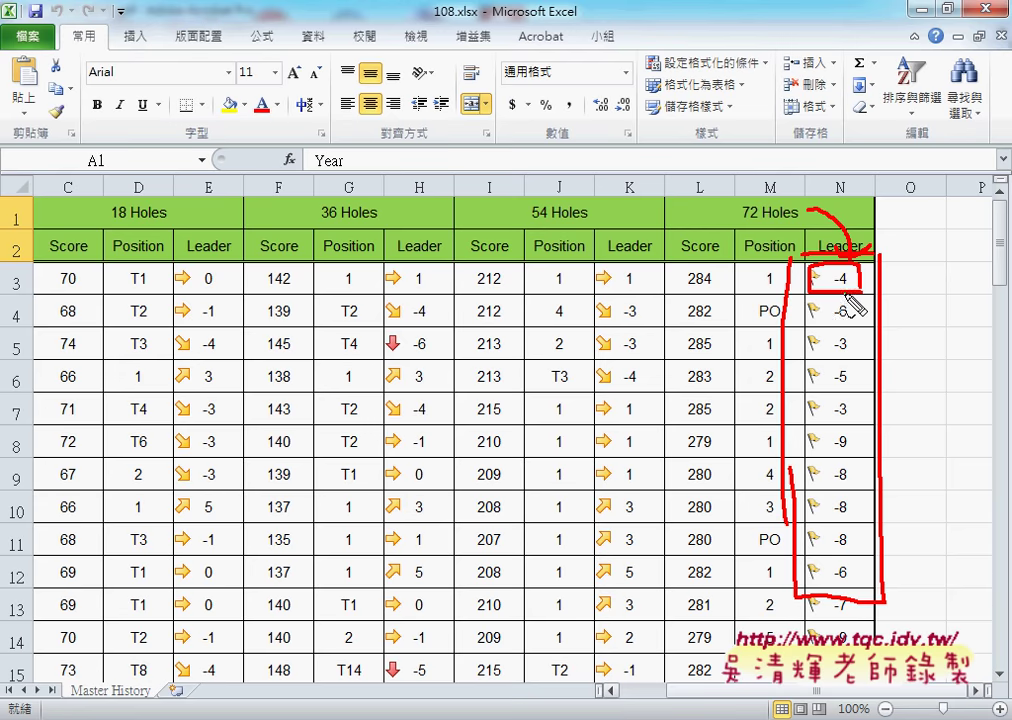
Step: Clear the ink and go back through EXD01.xlsx to the instructions PDF
{"action": "key", "text": "Escape"}
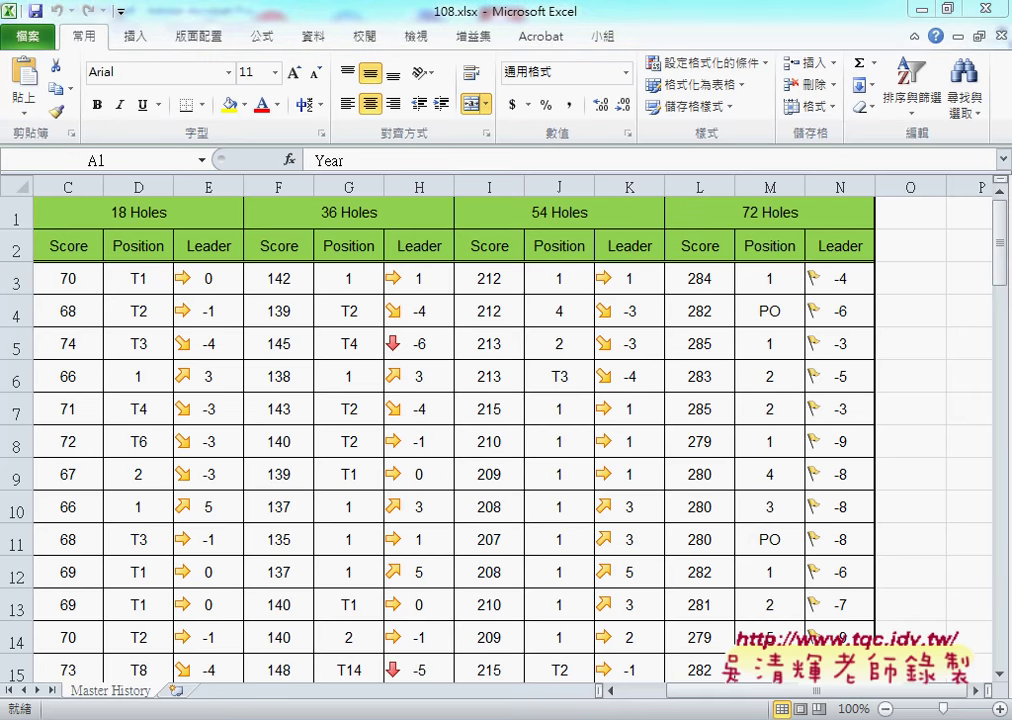
{"action": "left_click", "coordinate": [266, 643]}
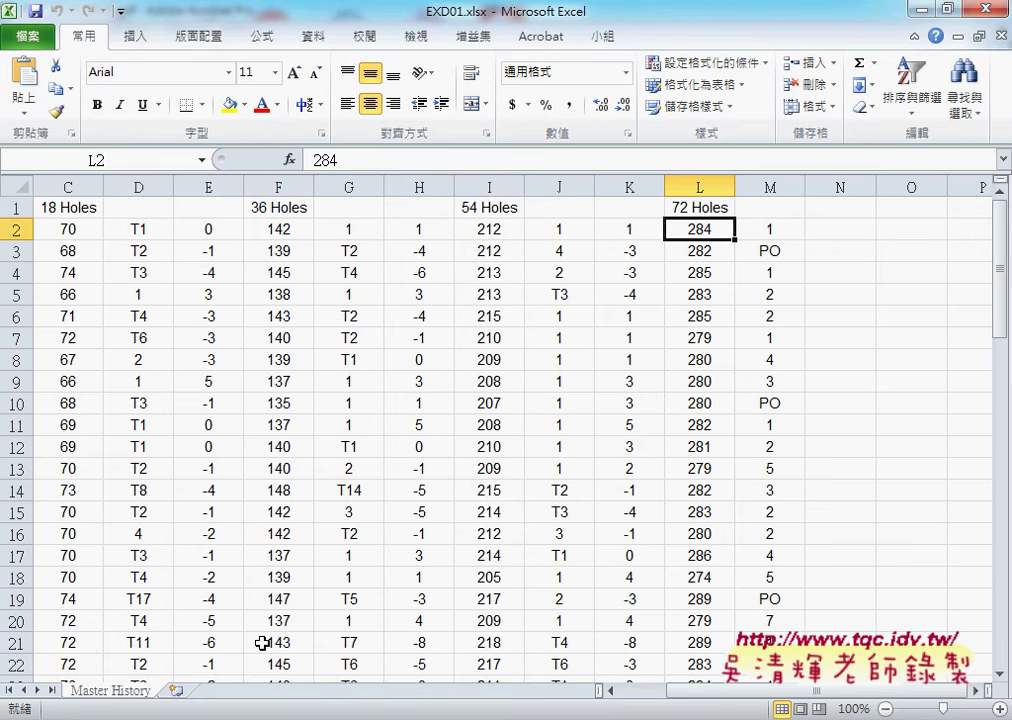
{"action": "key", "text": "alt+Tab"}
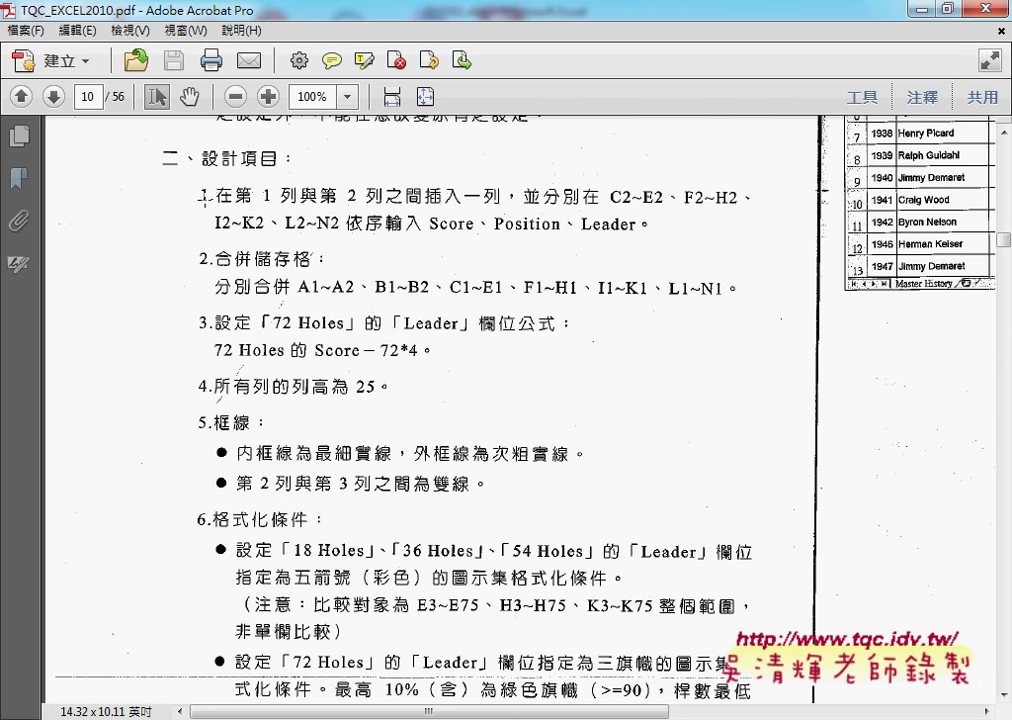
Step: Review the design items in the PDF, then minimize Acrobat to reveal EXD01.xlsx
{"action": "scroll", "coordinate": [203, 515], "scroll_direction": "down", "scroll_amount": 2}
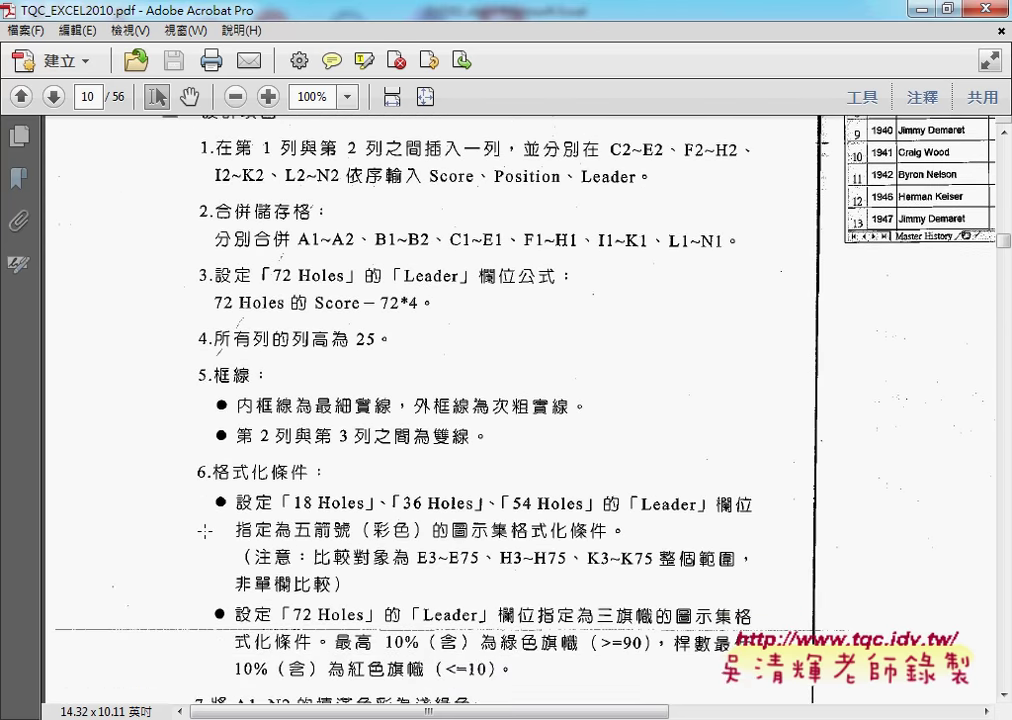
{"action": "scroll", "coordinate": [205, 531], "scroll_direction": "down", "scroll_amount": 1}
{"action": "scroll", "coordinate": [205, 531], "scroll_direction": "down", "scroll_amount": 1}
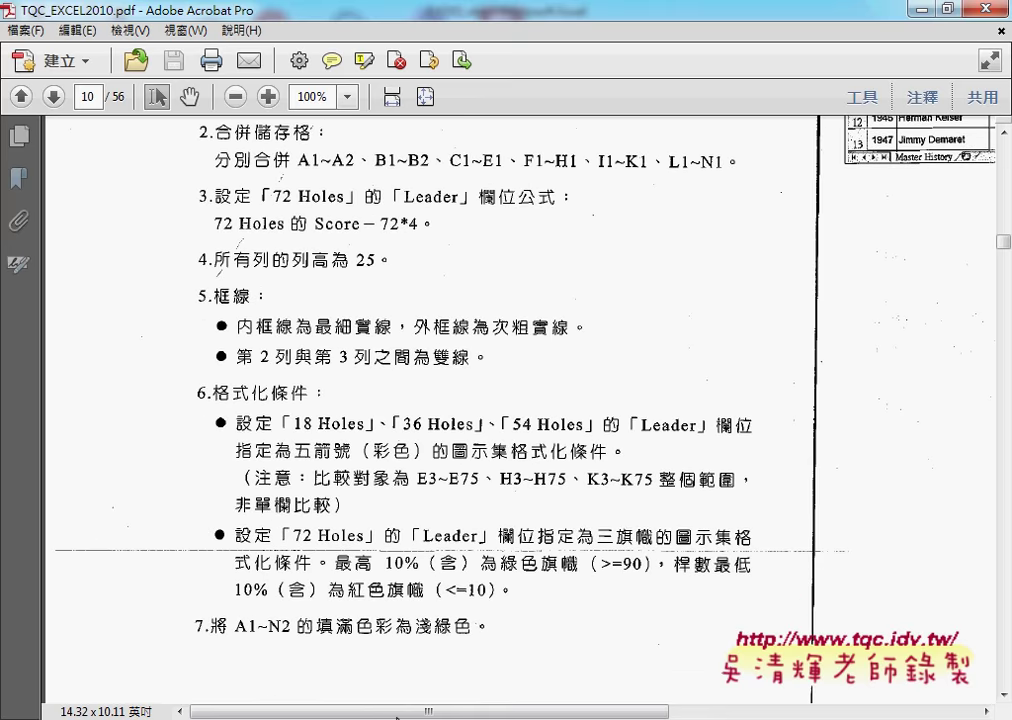
{"action": "scroll", "coordinate": [594, 685], "scroll_direction": "up", "scroll_amount": 1}
{"action": "scroll", "coordinate": [594, 685], "scroll_direction": "up", "scroll_amount": 2}
{"action": "scroll", "coordinate": [594, 685], "scroll_direction": "up", "scroll_amount": 2}
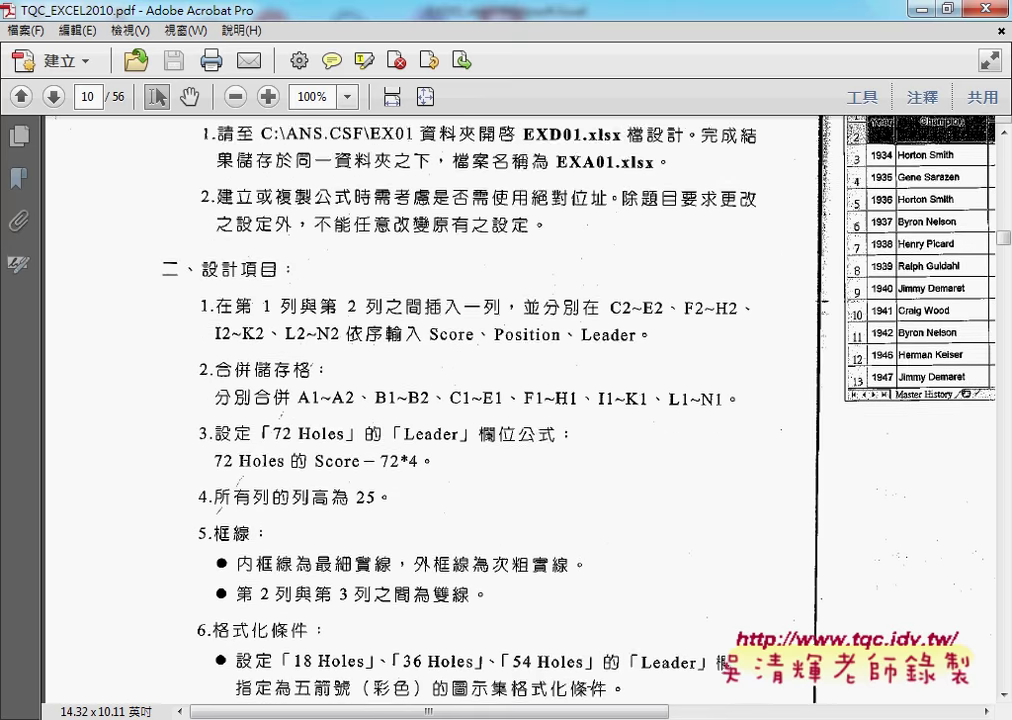
{"action": "scroll", "coordinate": [594, 685], "scroll_direction": "up", "scroll_amount": 1}
{"action": "scroll", "coordinate": [594, 684], "scroll_direction": "down", "scroll_amount": 2}
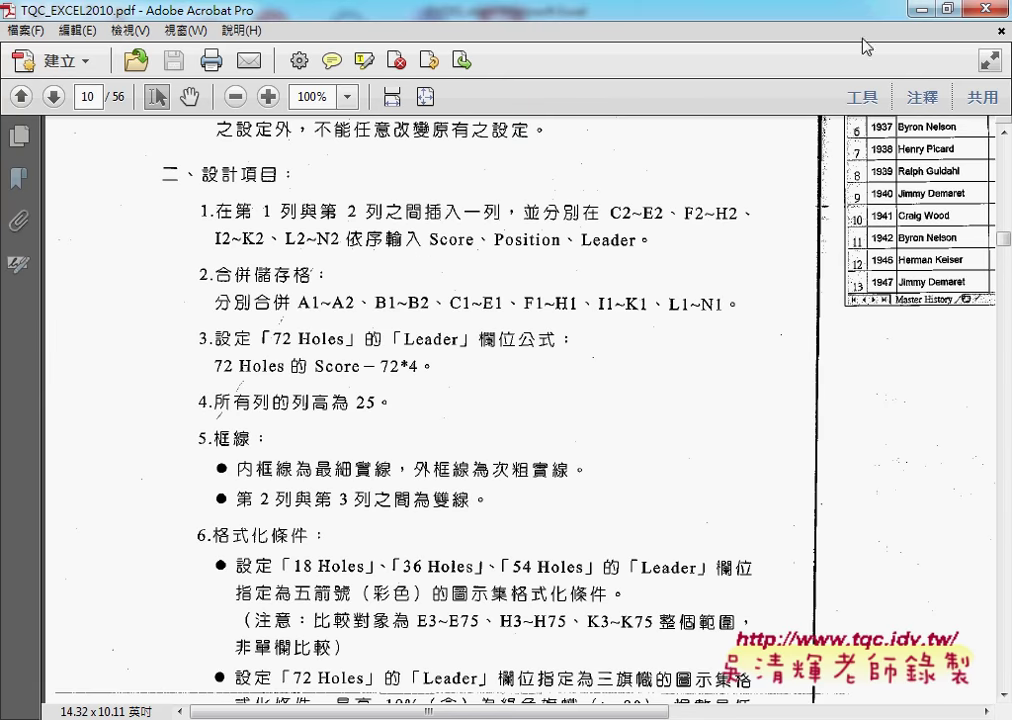
{"action": "left_click", "coordinate": [918, 8]}
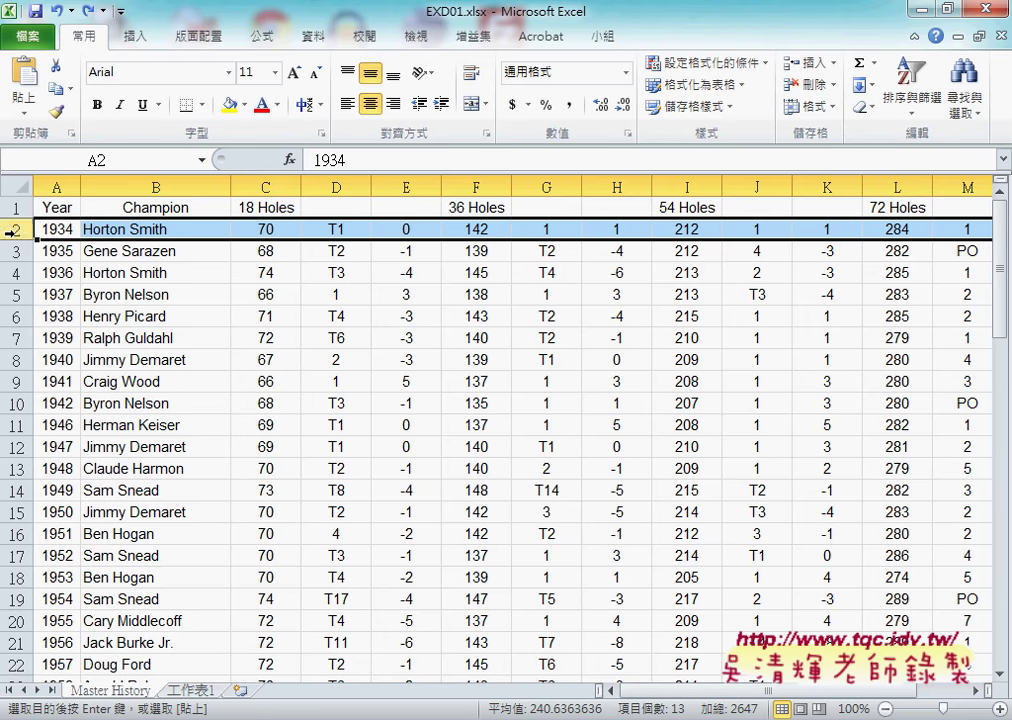
Step: Insert a blank row 2 on Master History above the 1934 data
{"action": "right_click", "coordinate": [147, 232]}
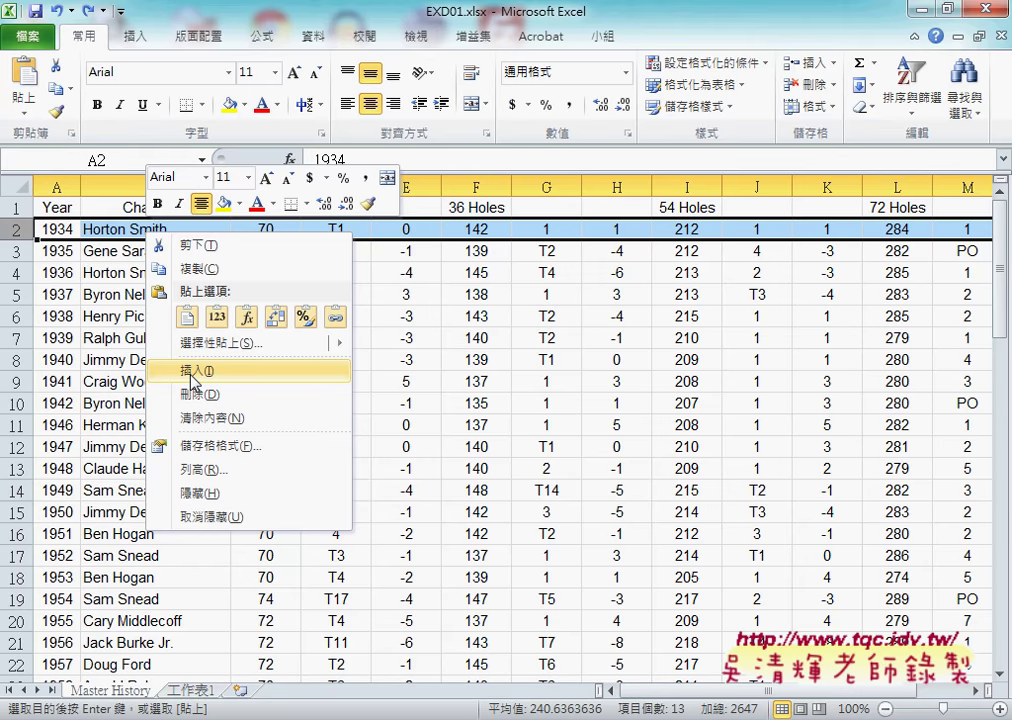
{"action": "left_click", "coordinate": [192, 372]}
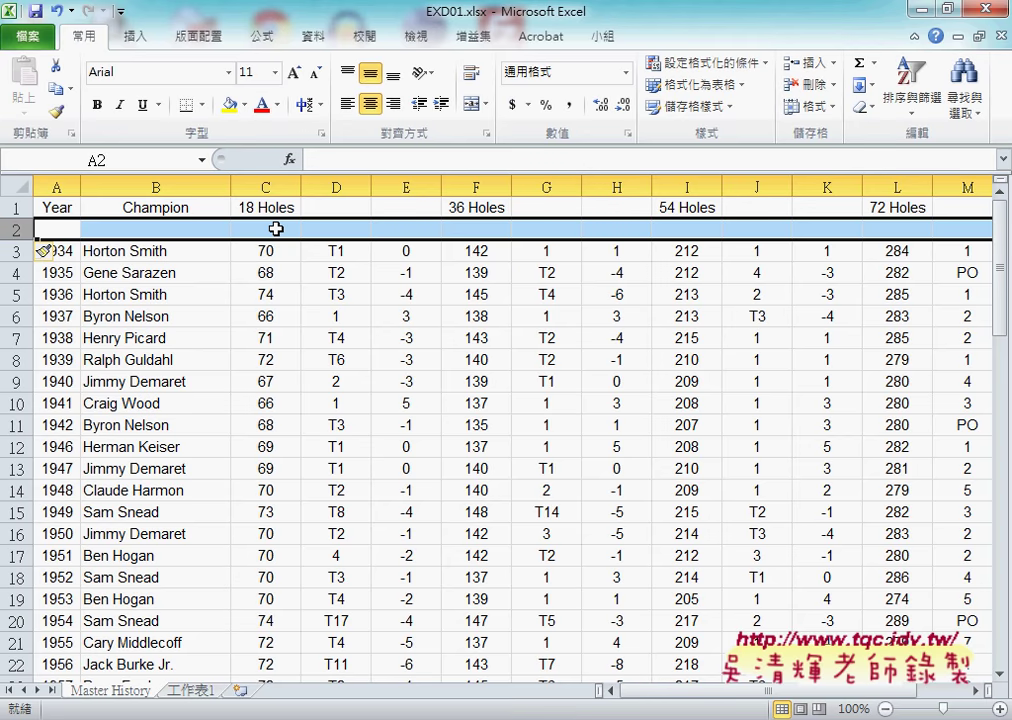
{"action": "left_click_drag", "start_coordinate": [276, 229], "coordinate": [389, 229]}
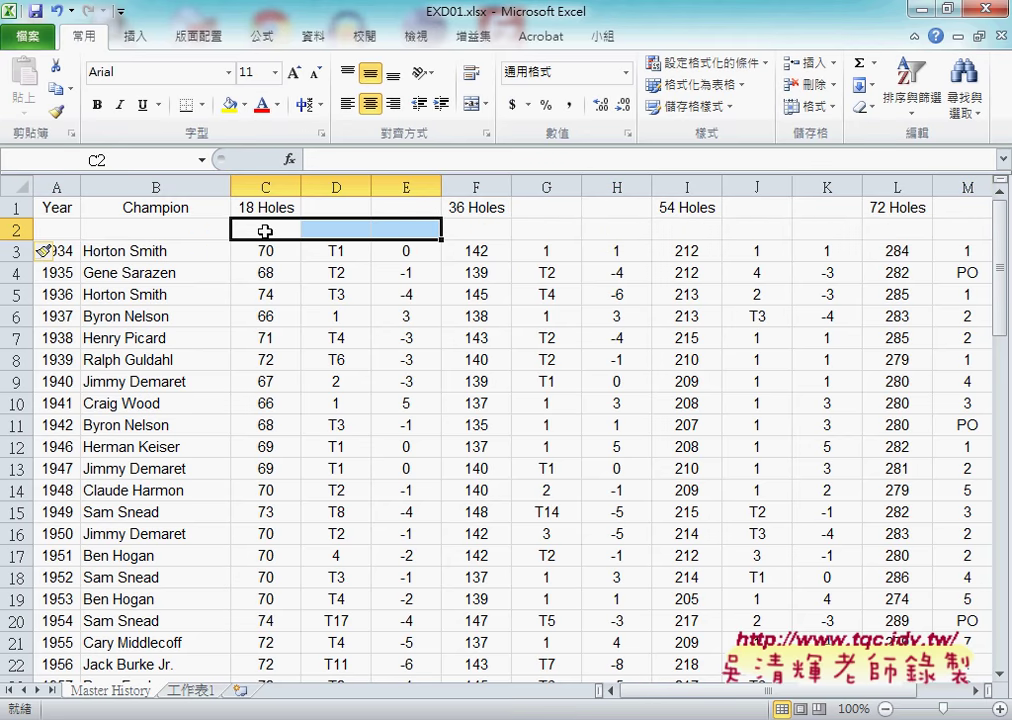
{"action": "left_click_drag", "start_coordinate": [458, 230], "coordinate": [605, 231]}
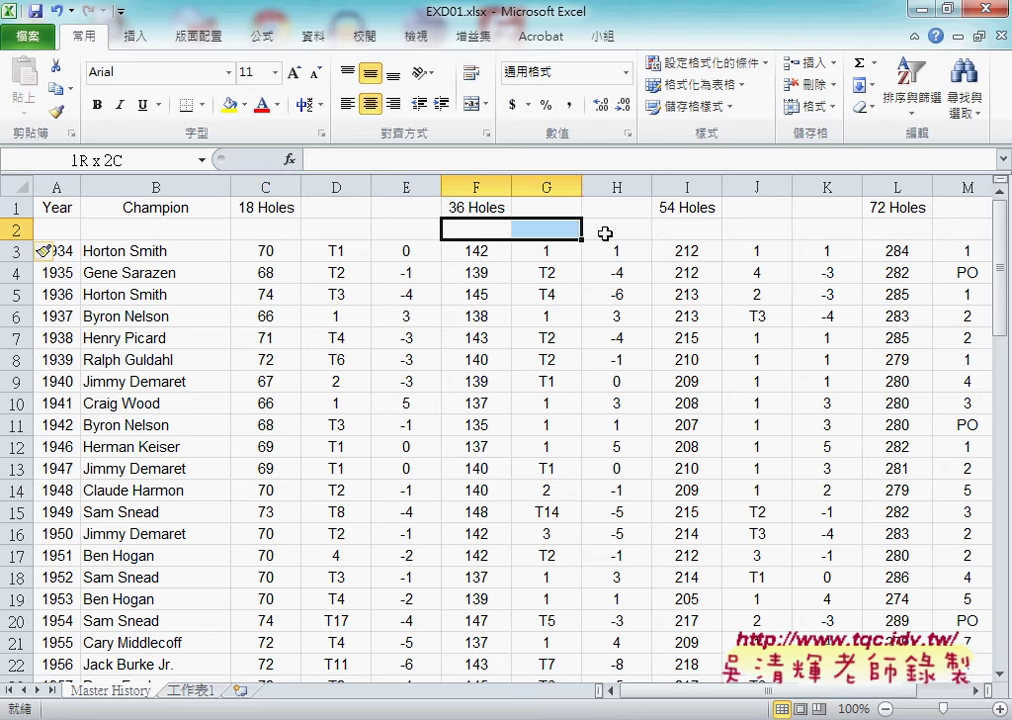
Step: Copy Score, Position, Leader from 工作表1 into C2, F2, I2 and L2 on Master History
{"action": "left_click", "coordinate": [190, 690]}
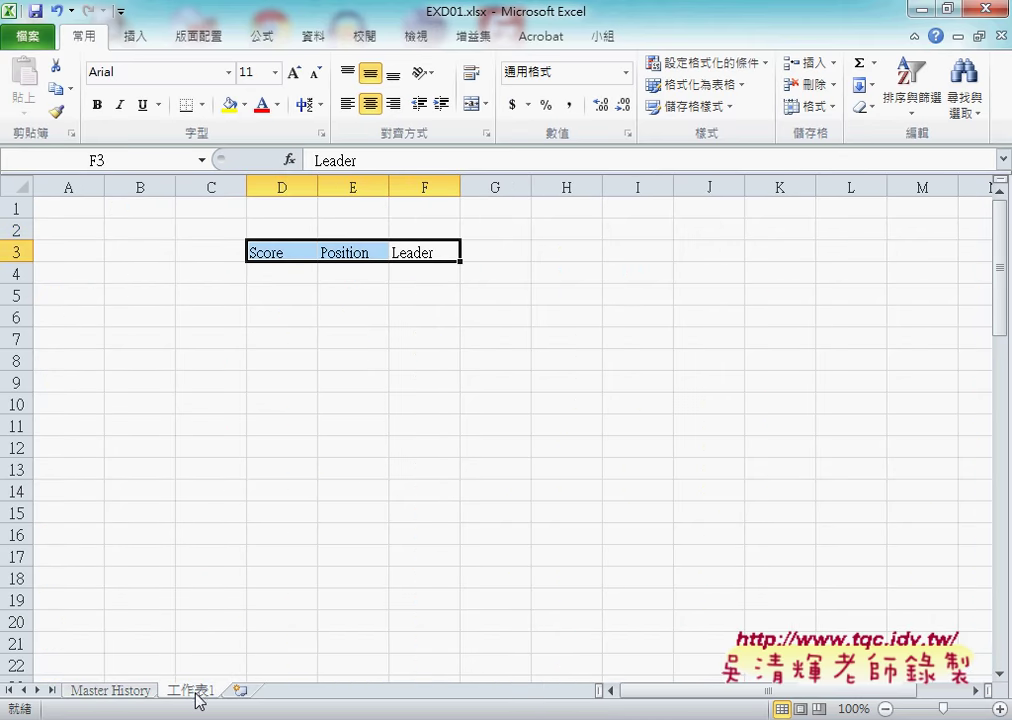
{"action": "key", "text": "ctrl+c"}
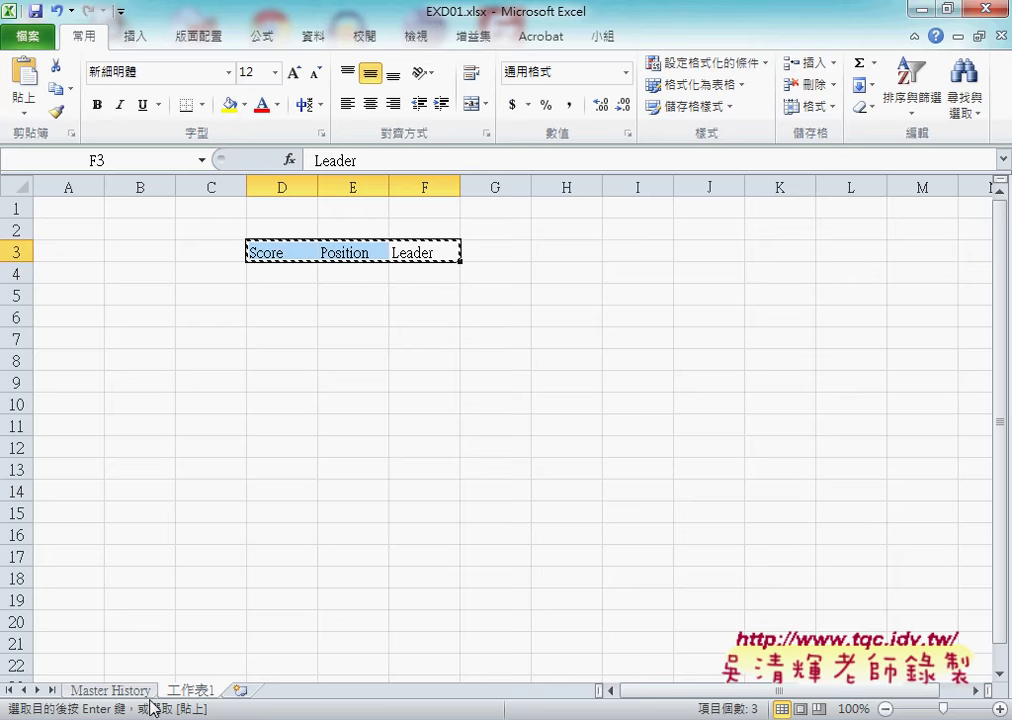
{"action": "left_click", "coordinate": [106, 689]}
{"action": "left_click", "coordinate": [255, 228]}
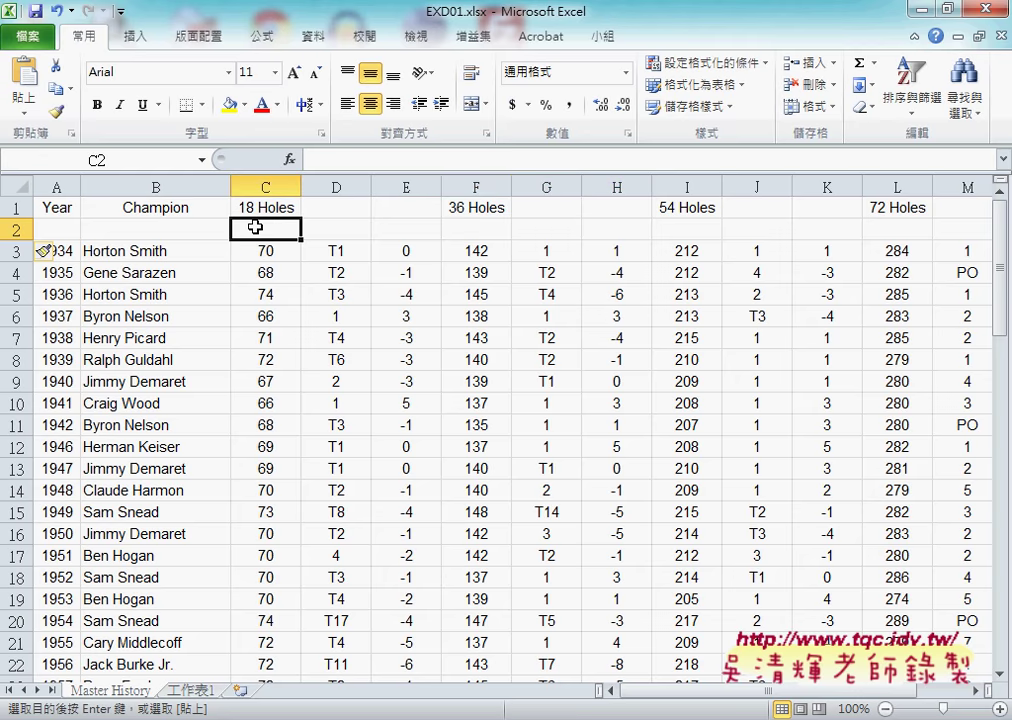
{"action": "key", "text": "ctrl+v"}
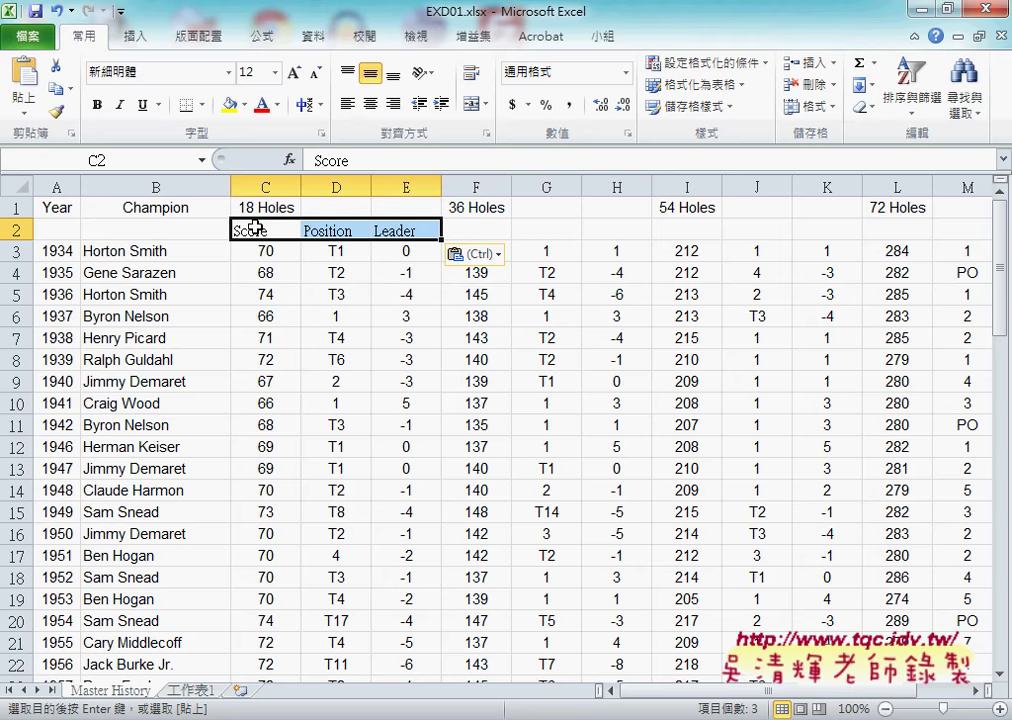
{"action": "left_click", "coordinate": [474, 227]}
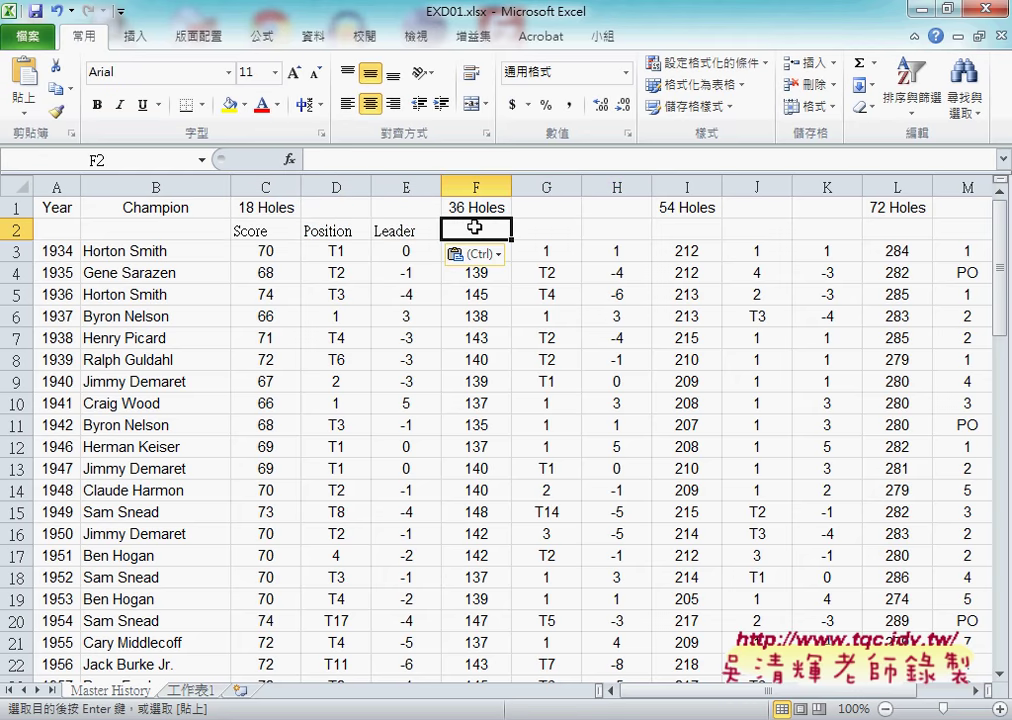
{"action": "key", "text": "ctrl+v"}
{"action": "left_click", "coordinate": [706, 227]}
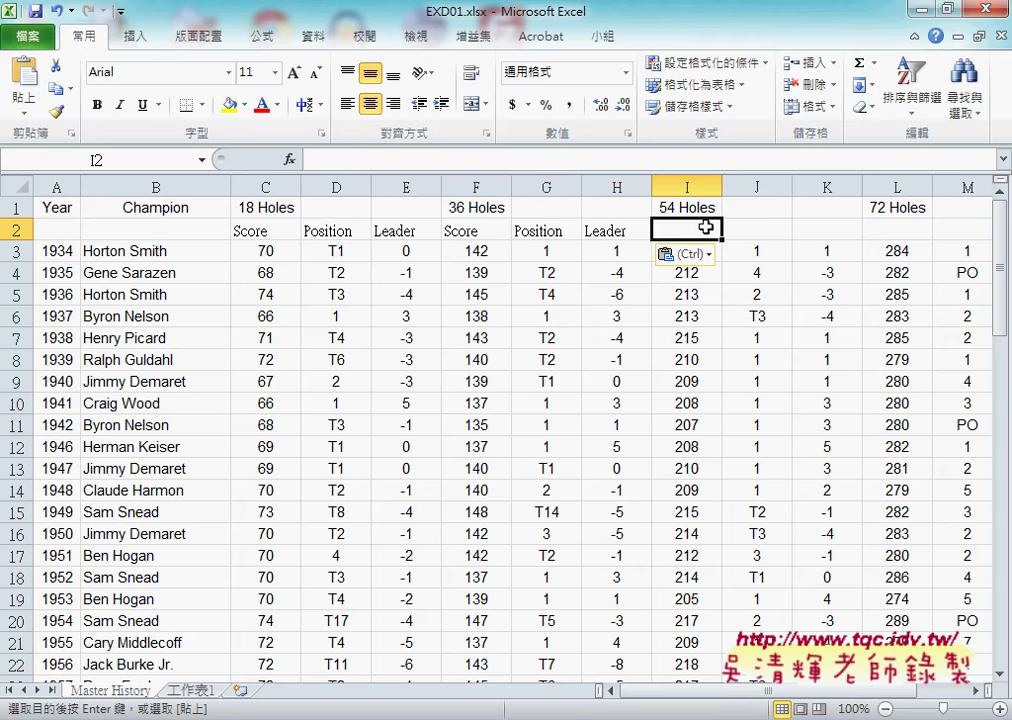
{"action": "key", "text": "ctrl+v"}
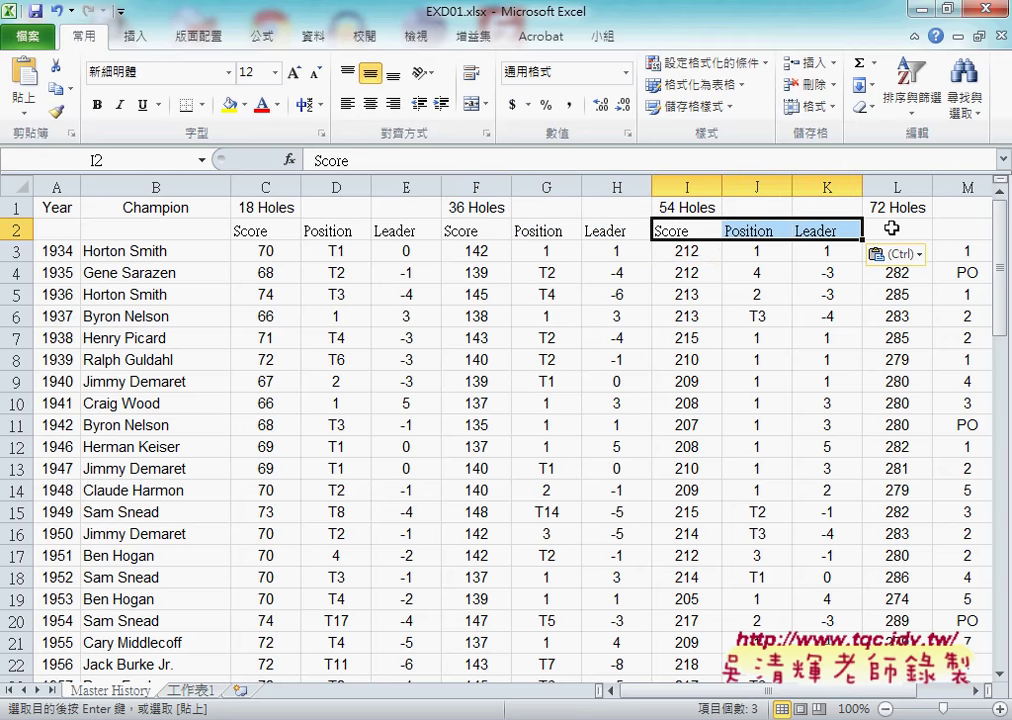
{"action": "left_click", "coordinate": [891, 228]}
{"action": "key", "text": "ctrl+v"}
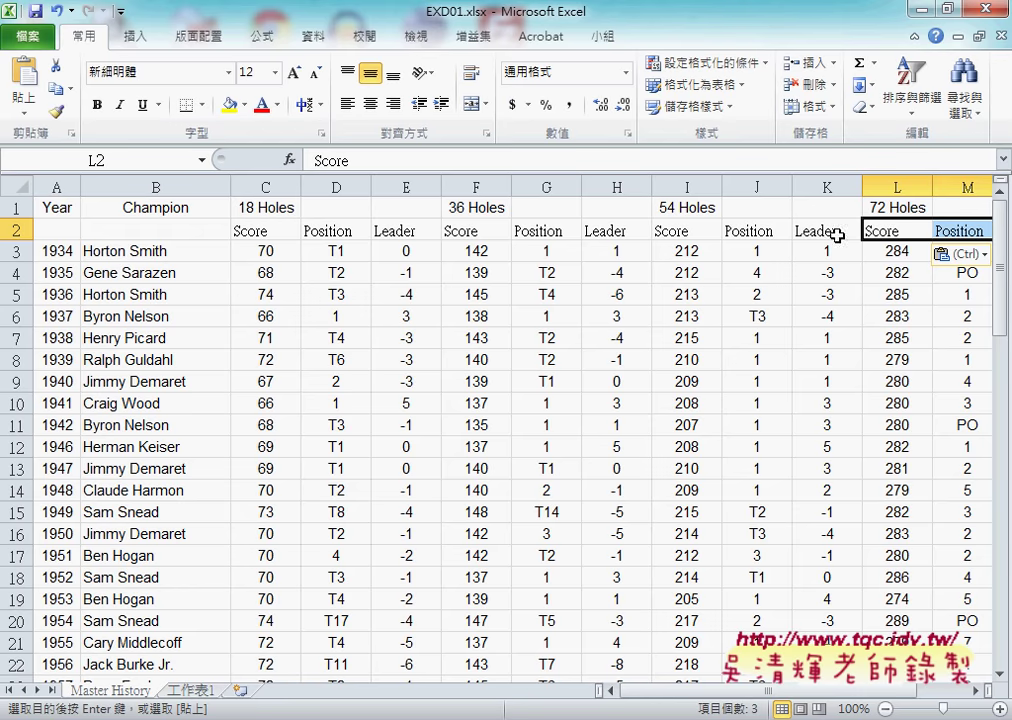
Step: Select the Year cells A1:A2 for merging
{"action": "left_click_drag", "start_coordinate": [262, 231], "coordinate": [405, 232]}
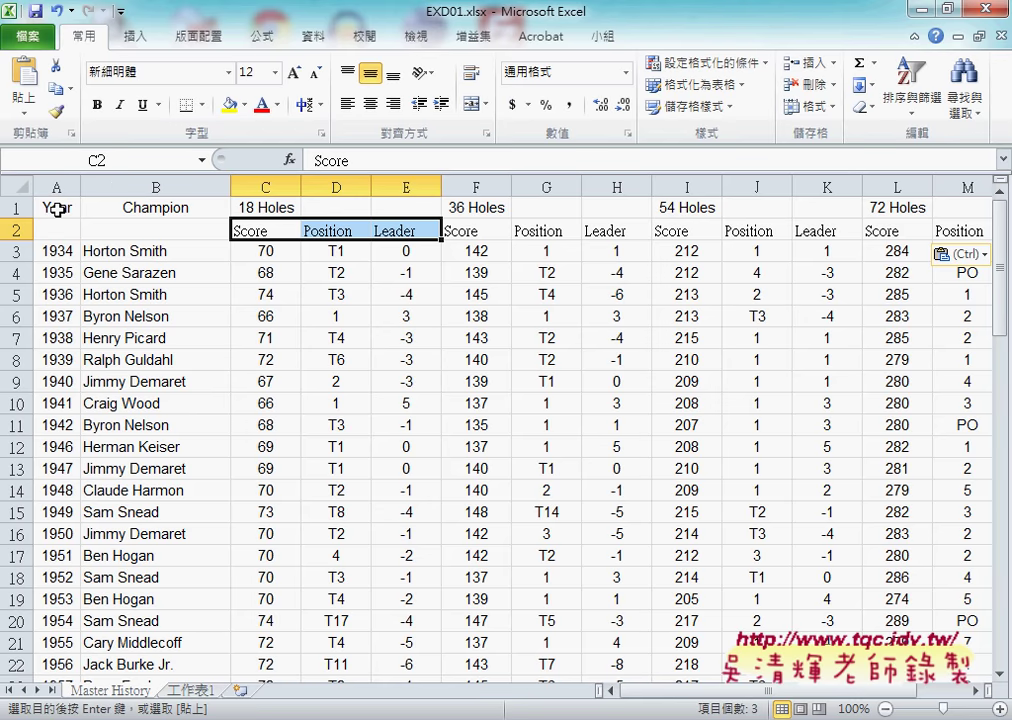
{"action": "mouse_move", "coordinate": [54, 205]}
{"action": "left_mouse_down"}
{"action": "mouse_move", "coordinate": [57, 228]}
{"action": "mouse_move", "coordinate": [70, 232]}
{"action": "left_mouse_up"}
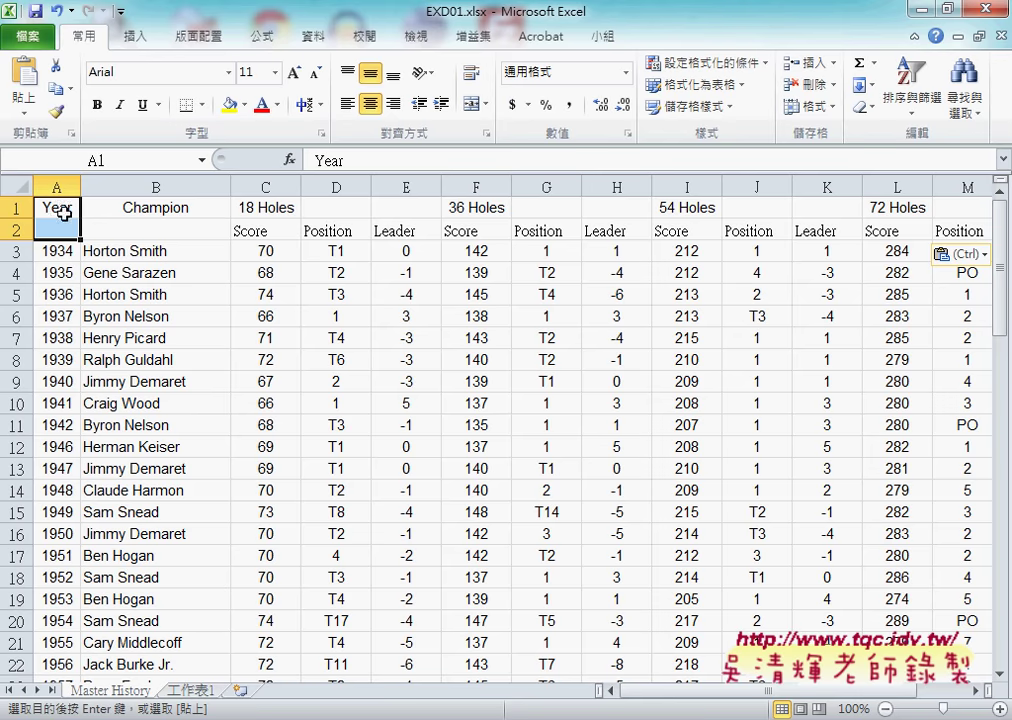
{"action": "left_click_drag", "start_coordinate": [61, 208], "coordinate": [63, 230]}
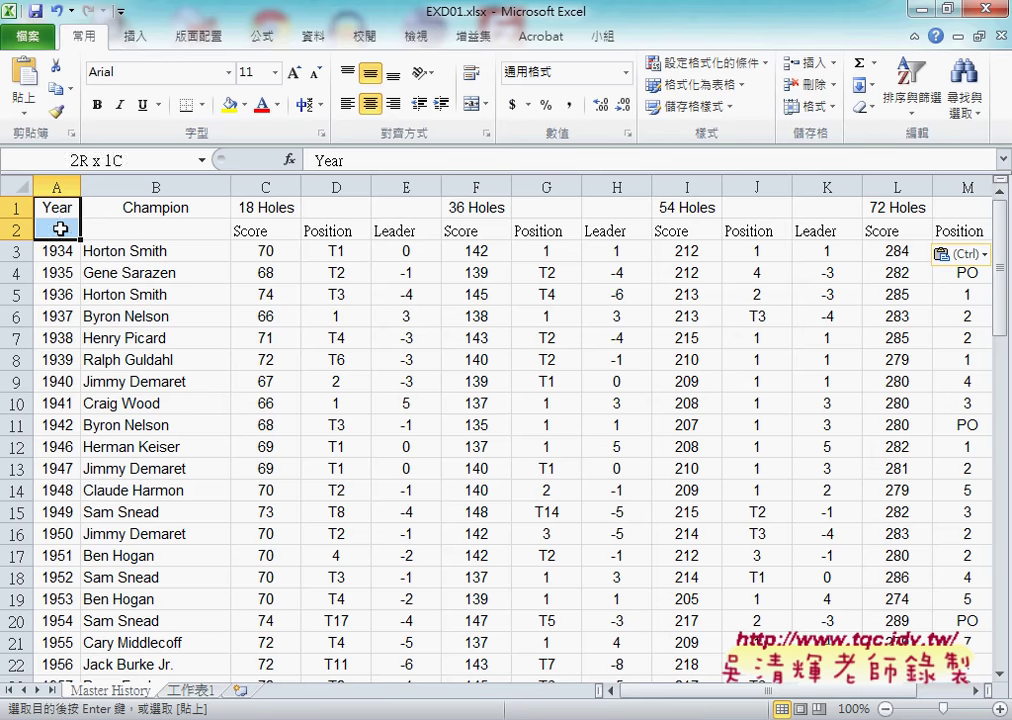
Step: Merge and centre Year (A1:A2), Champion (B1:B2) and 18 Holes (C1:E1)
{"action": "left_click", "coordinate": [473, 105]}
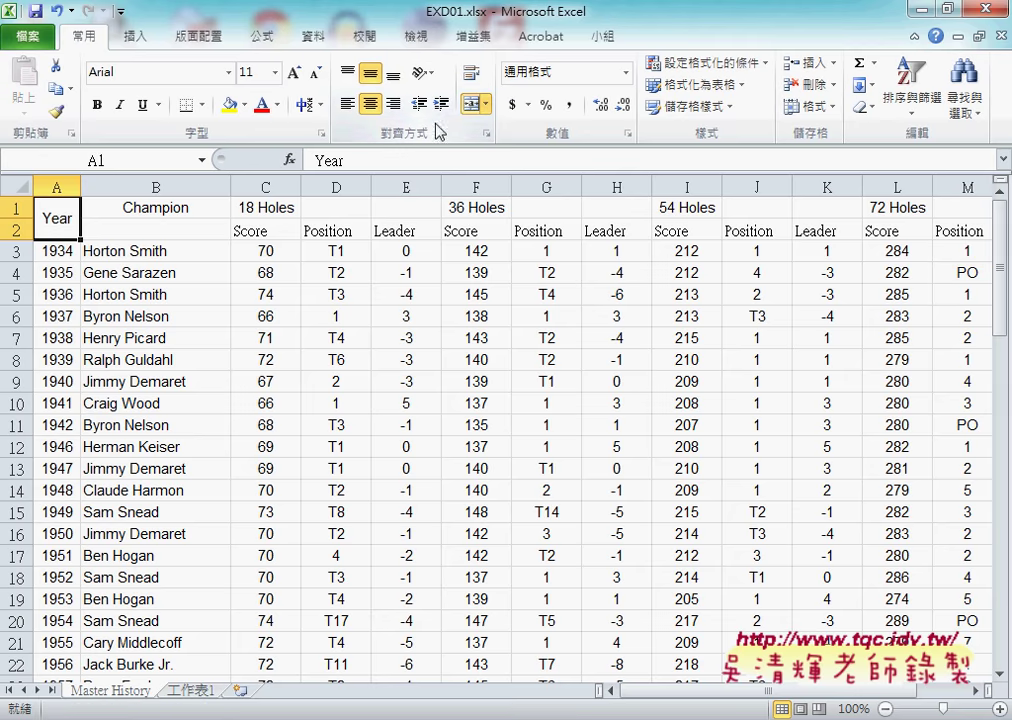
{"action": "left_click_drag", "start_coordinate": [158, 206], "coordinate": [156, 226]}
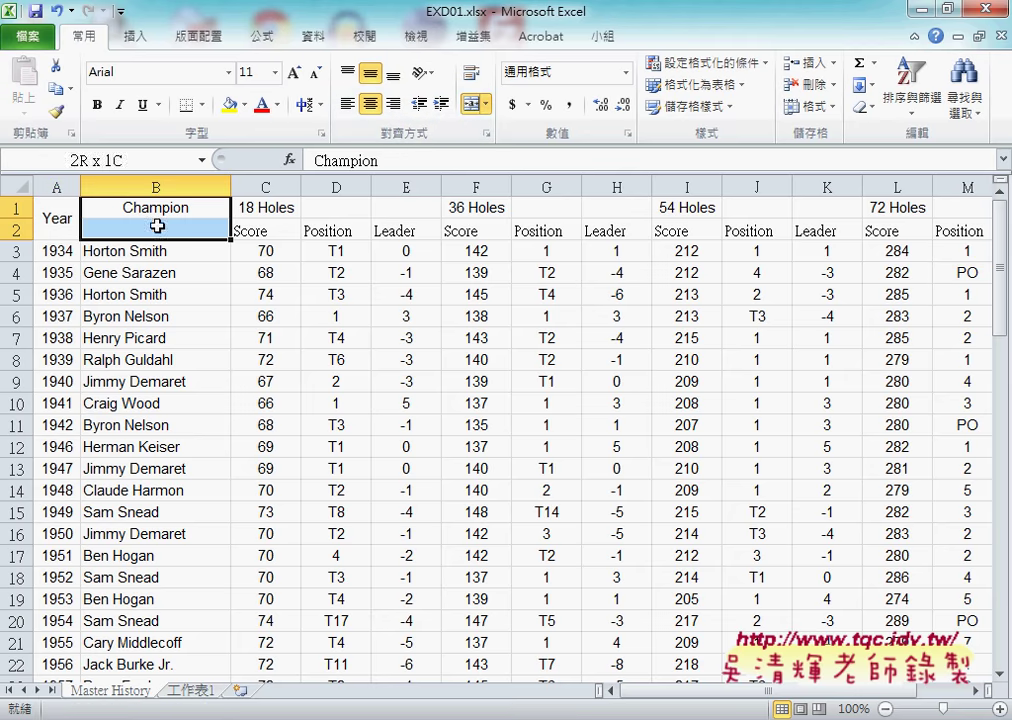
{"action": "left_click", "coordinate": [473, 105]}
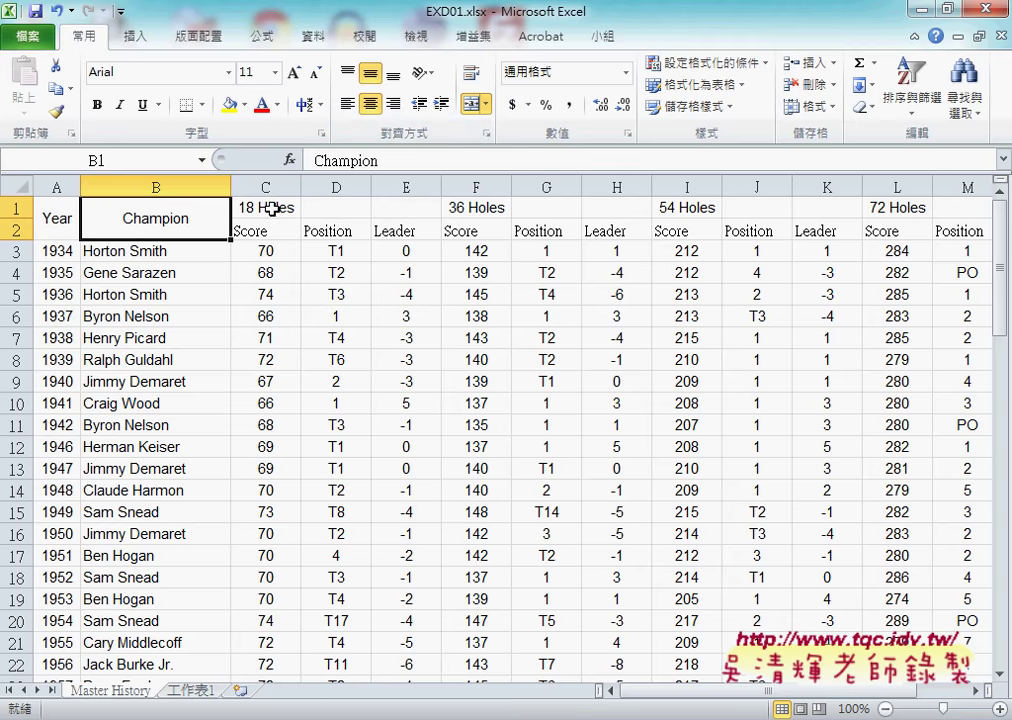
{"action": "left_click_drag", "start_coordinate": [264, 206], "coordinate": [400, 206]}
{"action": "left_click", "coordinate": [473, 105]}
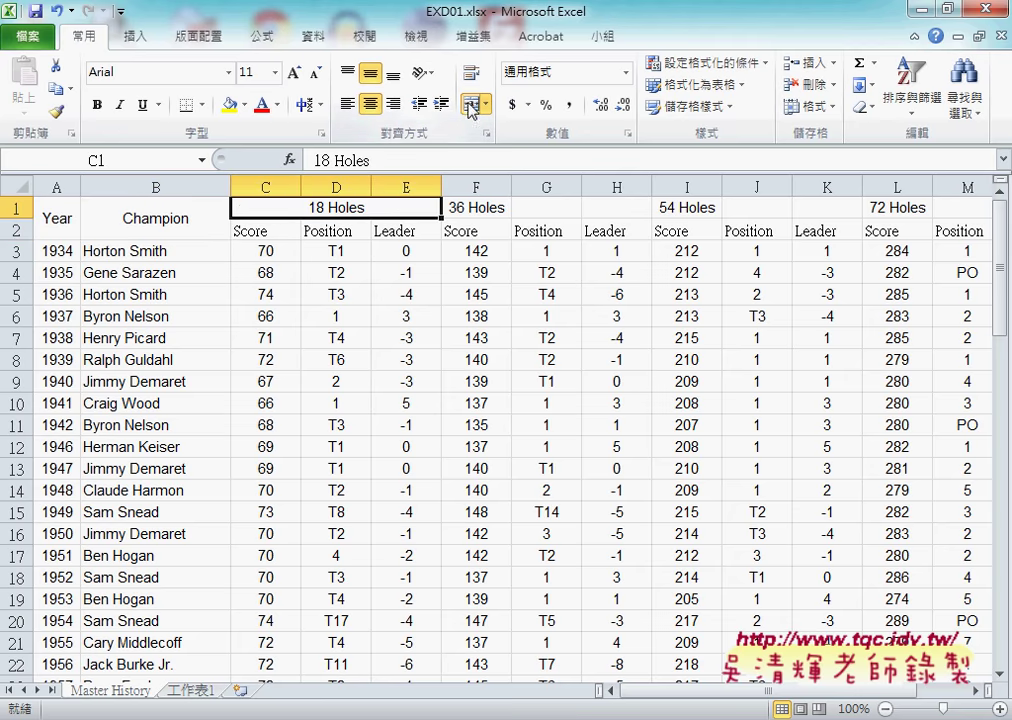
Step: Merge and centre 36 Holes (F1:H1), 54 Holes (I1:K1) and 72 Holes (L1:N1)
{"action": "left_click_drag", "start_coordinate": [474, 207], "coordinate": [614, 213]}
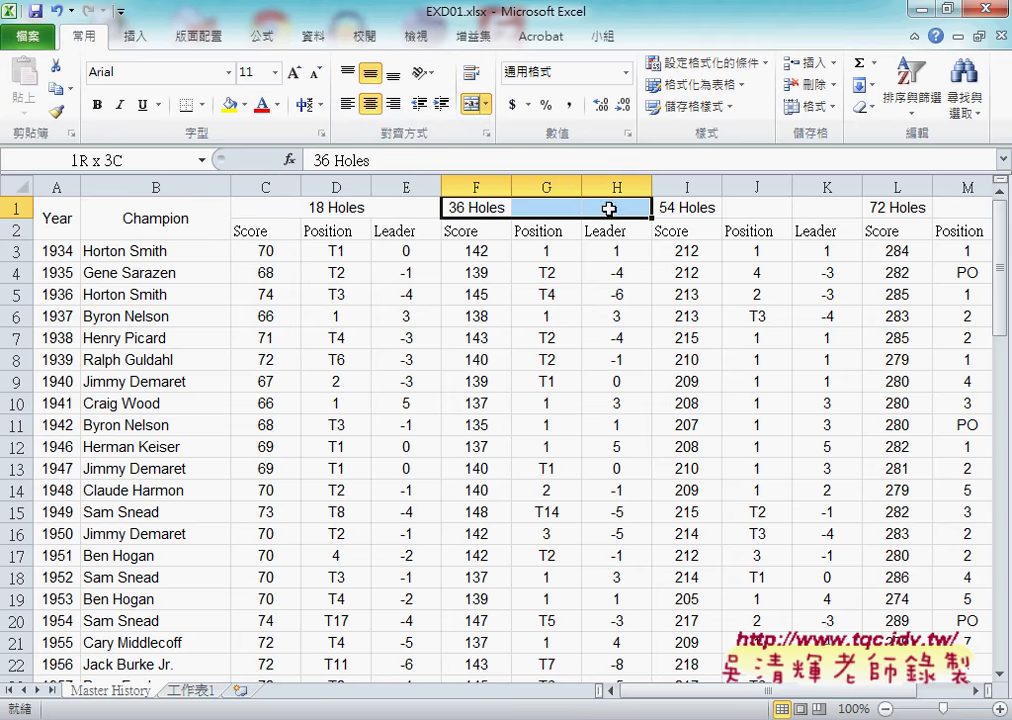
{"action": "left_click", "coordinate": [472, 105]}
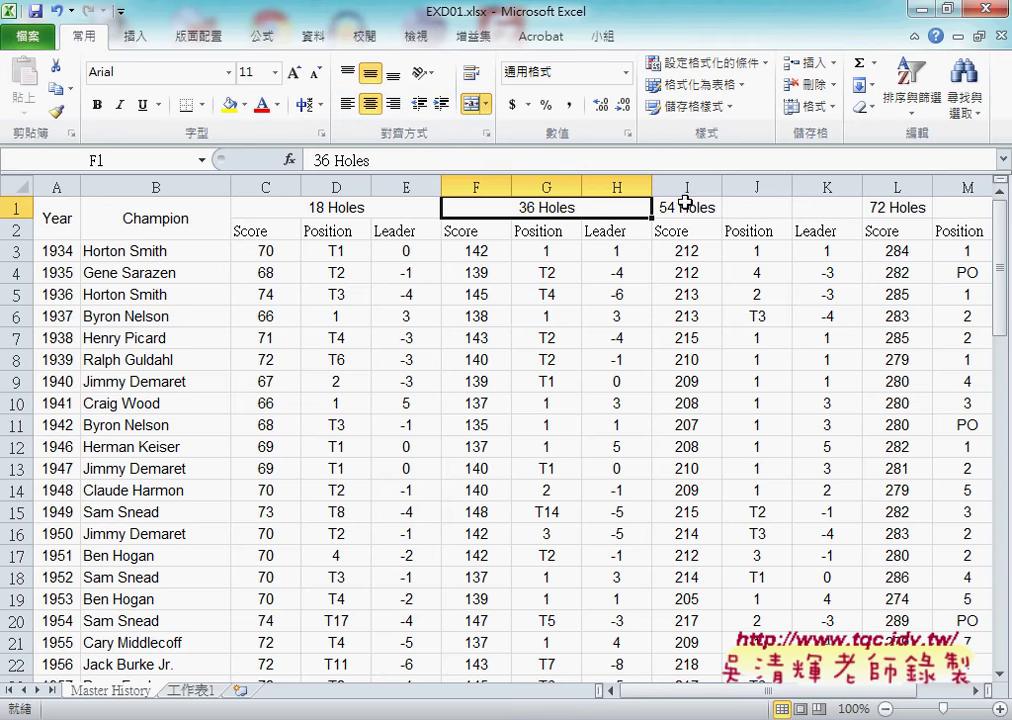
{"action": "left_click_drag", "start_coordinate": [682, 205], "coordinate": [815, 208]}
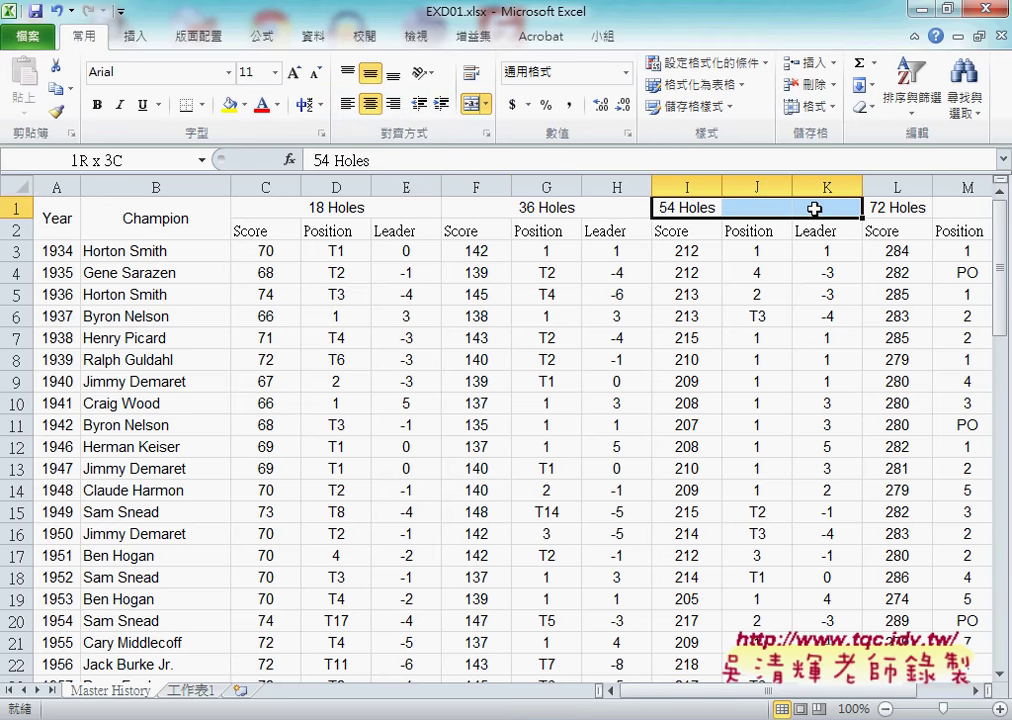
{"action": "left_click", "coordinate": [472, 104]}
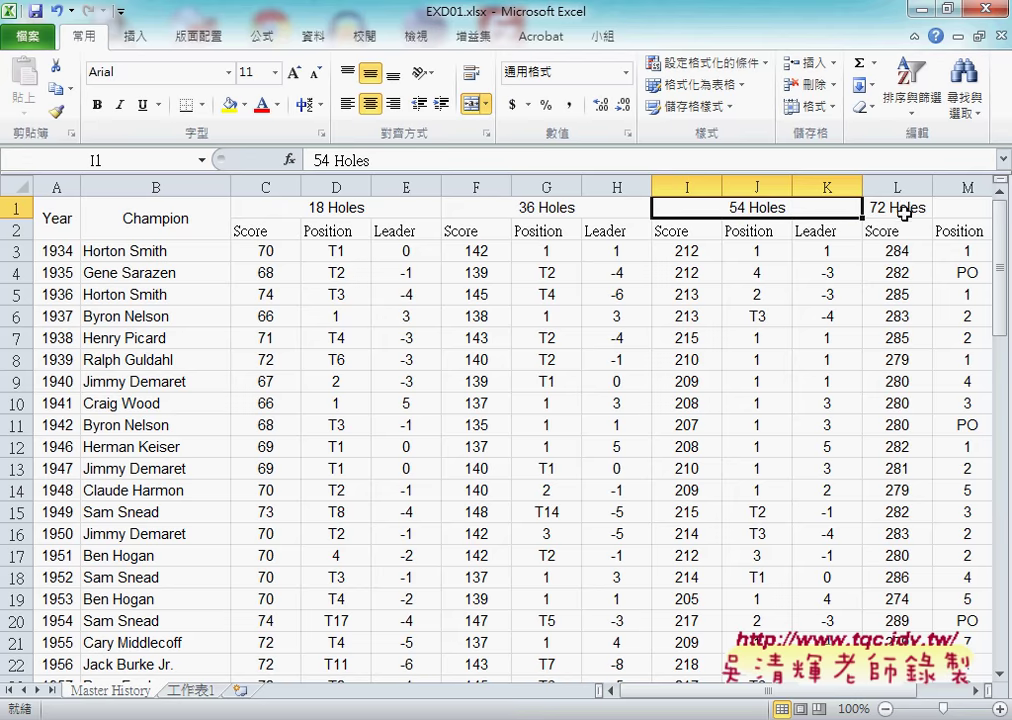
{"action": "left_click_drag", "start_coordinate": [903, 213], "coordinate": [776, 207]}
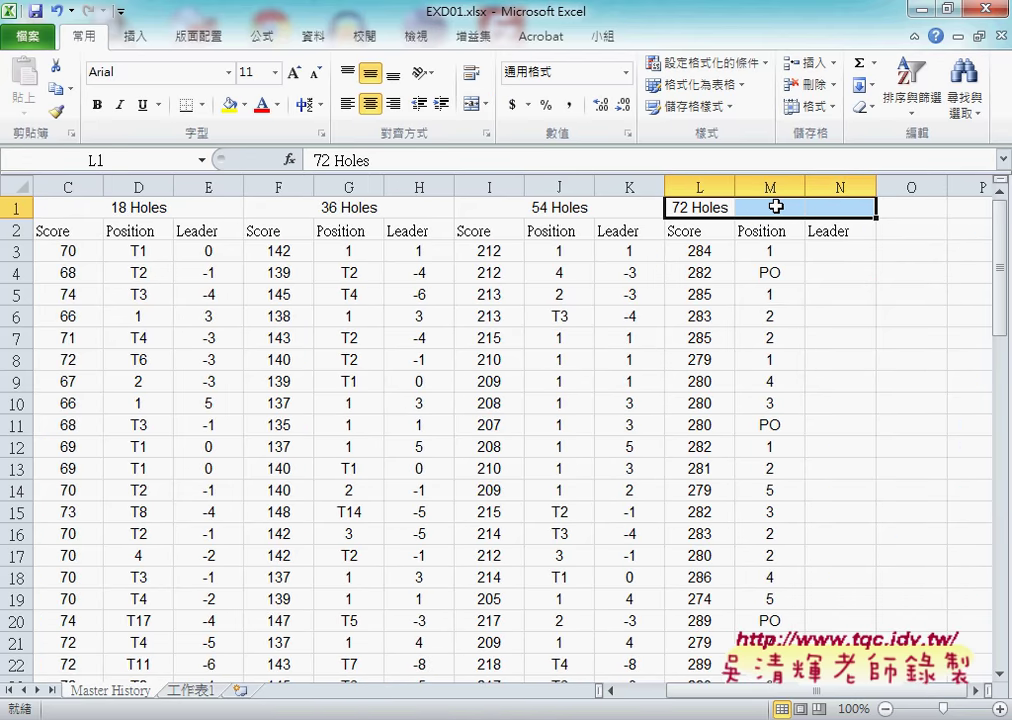
{"action": "left_click", "coordinate": [475, 106]}
{"action": "key", "text": "alt+Tab"}
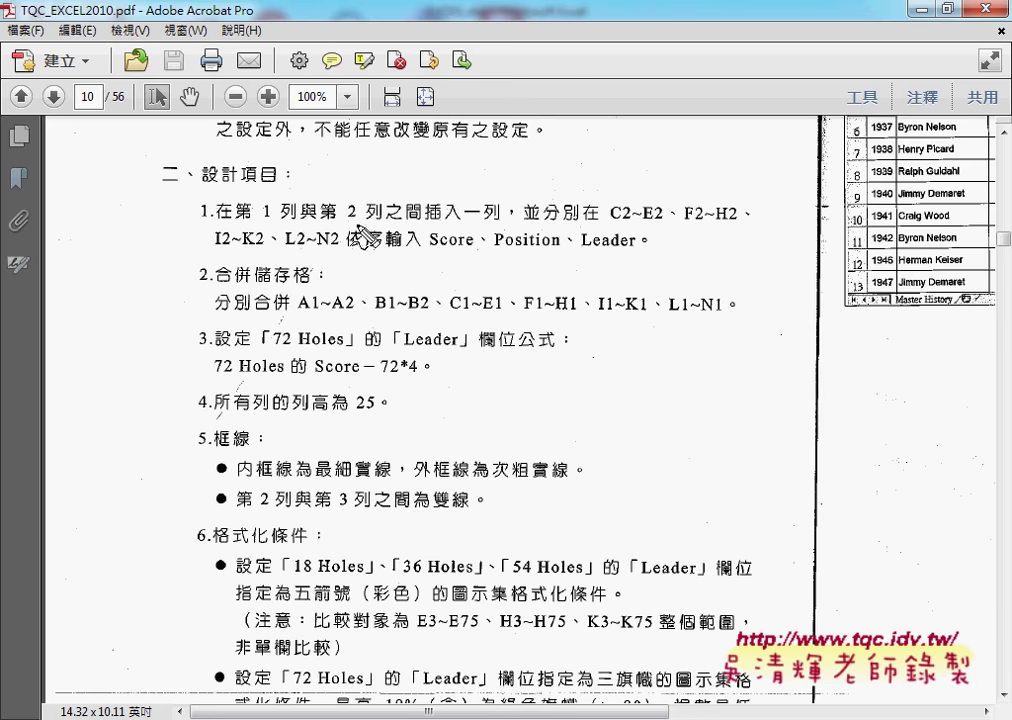
Step: Underline the subheading ranges and A1~A2, B1~B2 merge requirements in the PDF, then return to Excel
{"action": "left_click_drag", "start_coordinate": [610, 224], "coordinate": [716, 223]}
{"action": "left_click_drag", "start_coordinate": [225, 250], "coordinate": [320, 249]}
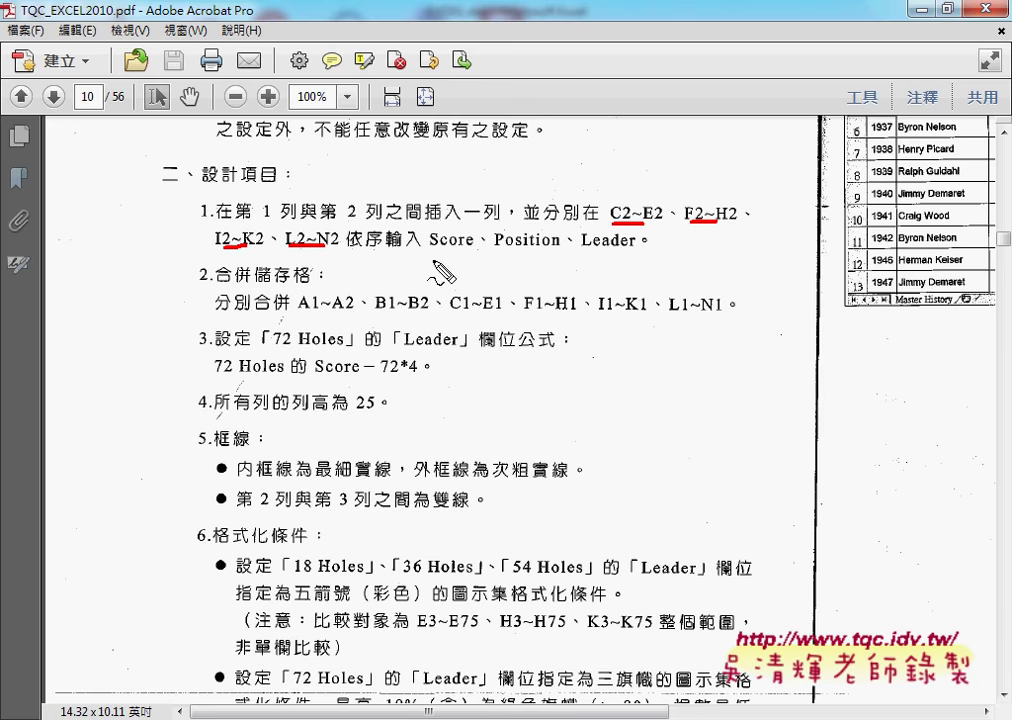
{"action": "left_click_drag", "start_coordinate": [430, 253], "coordinate": [635, 253]}
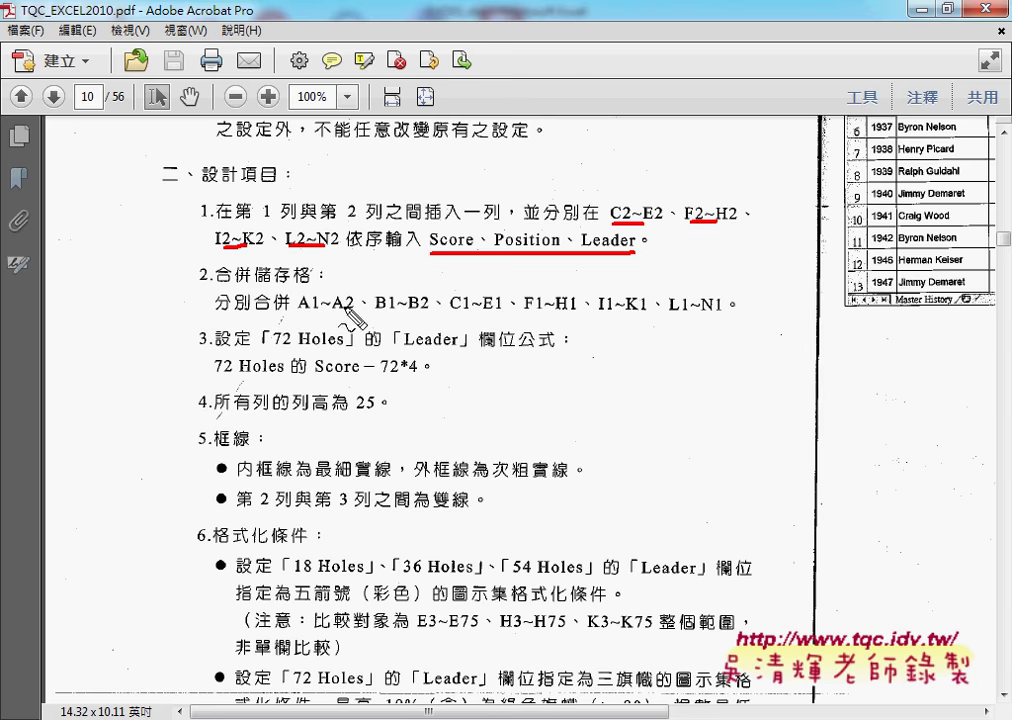
{"action": "left_click_drag", "start_coordinate": [298, 312], "coordinate": [352, 312]}
{"action": "left_click_drag", "start_coordinate": [375, 312], "coordinate": [408, 312]}
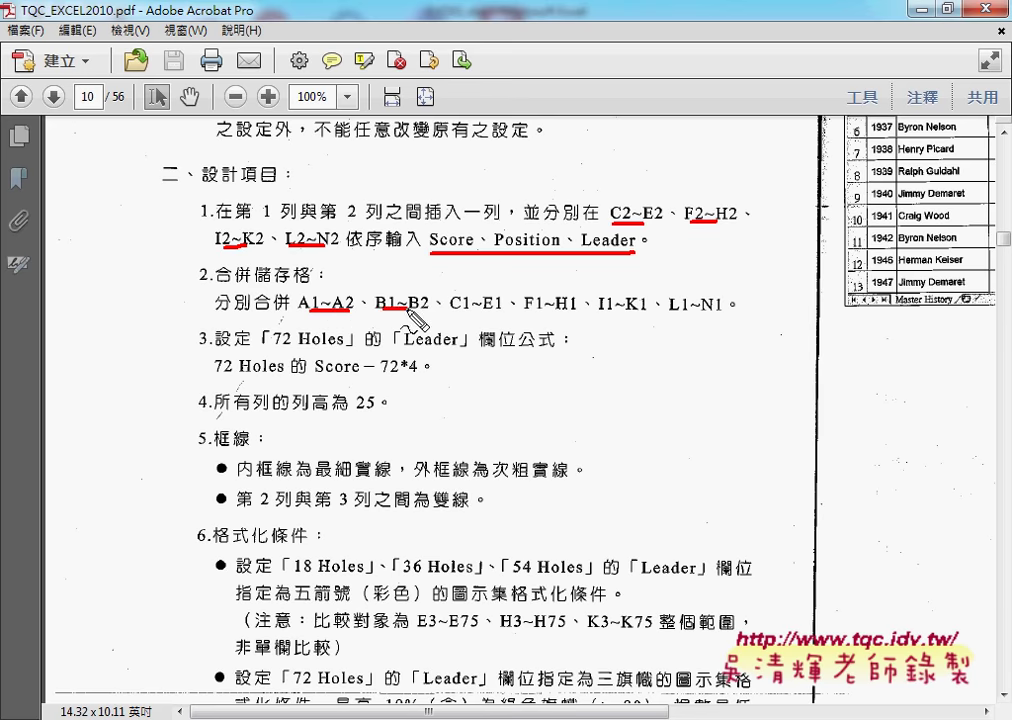
{"action": "key", "text": "Escape"}
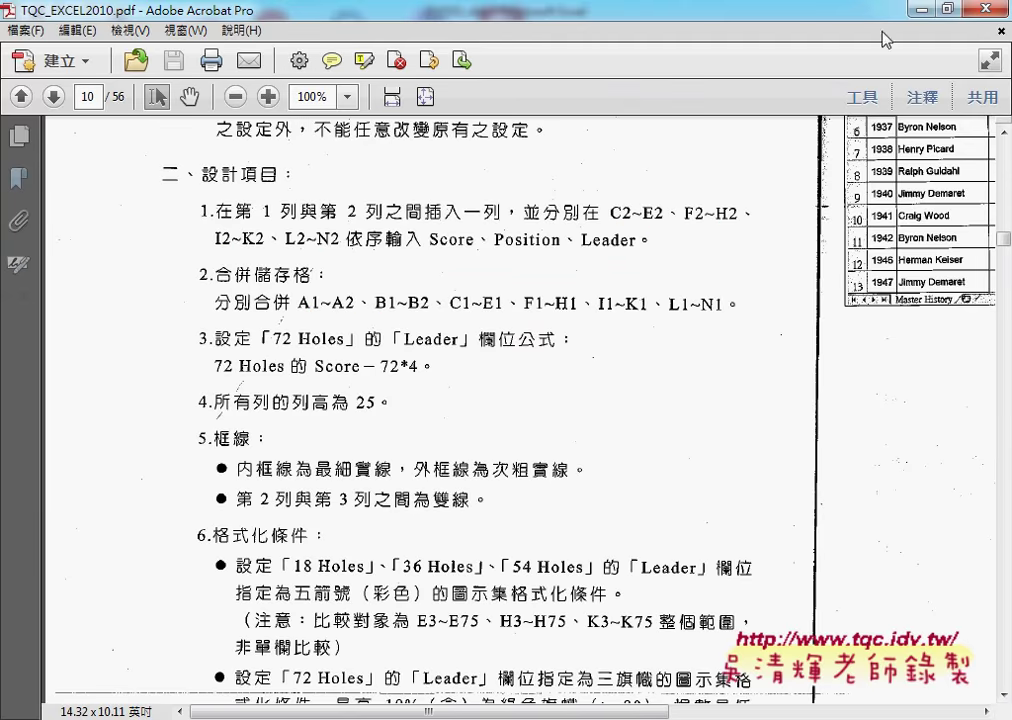
{"action": "key", "text": "alt+Tab"}
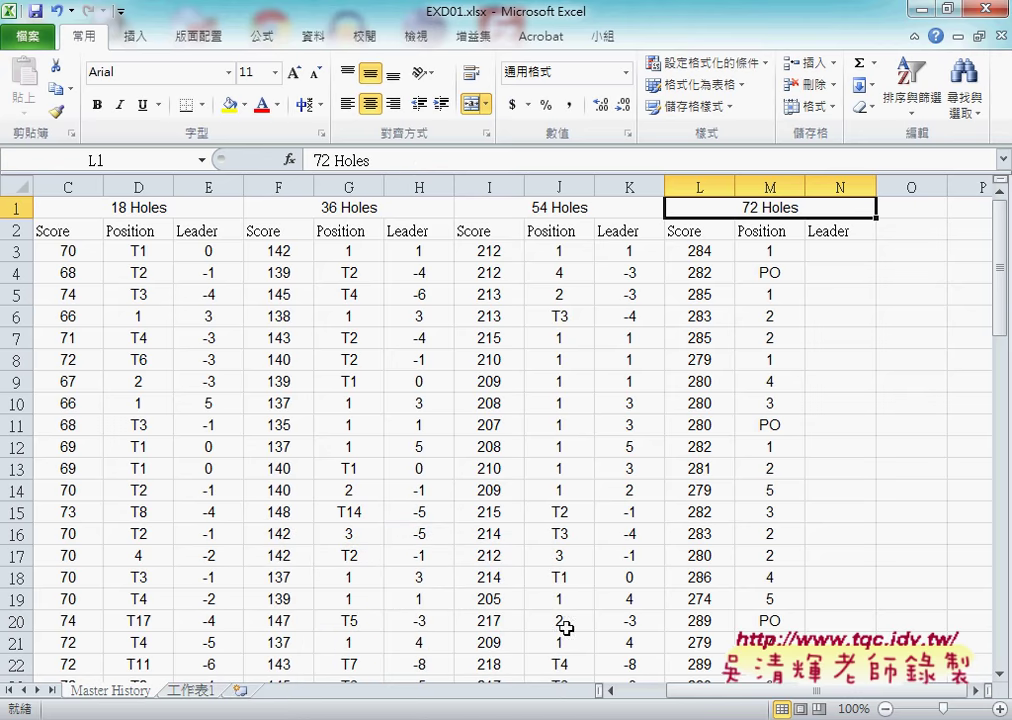
{"action": "left_click_drag", "start_coordinate": [707, 692], "coordinate": [660, 692]}
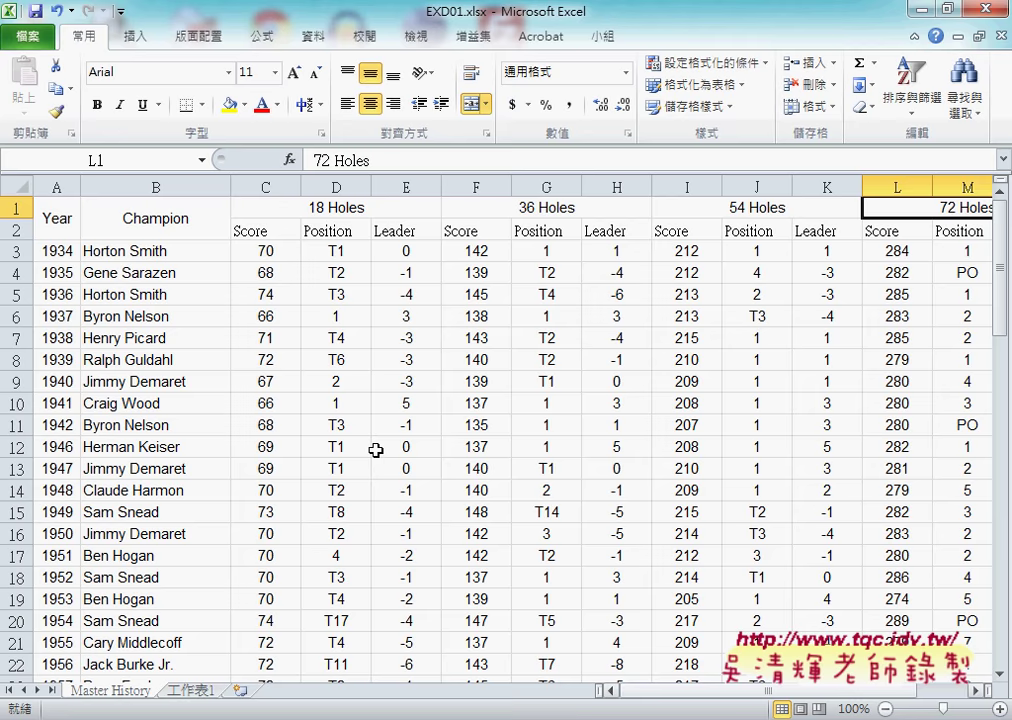
{"action": "left_click", "coordinate": [54, 218]}
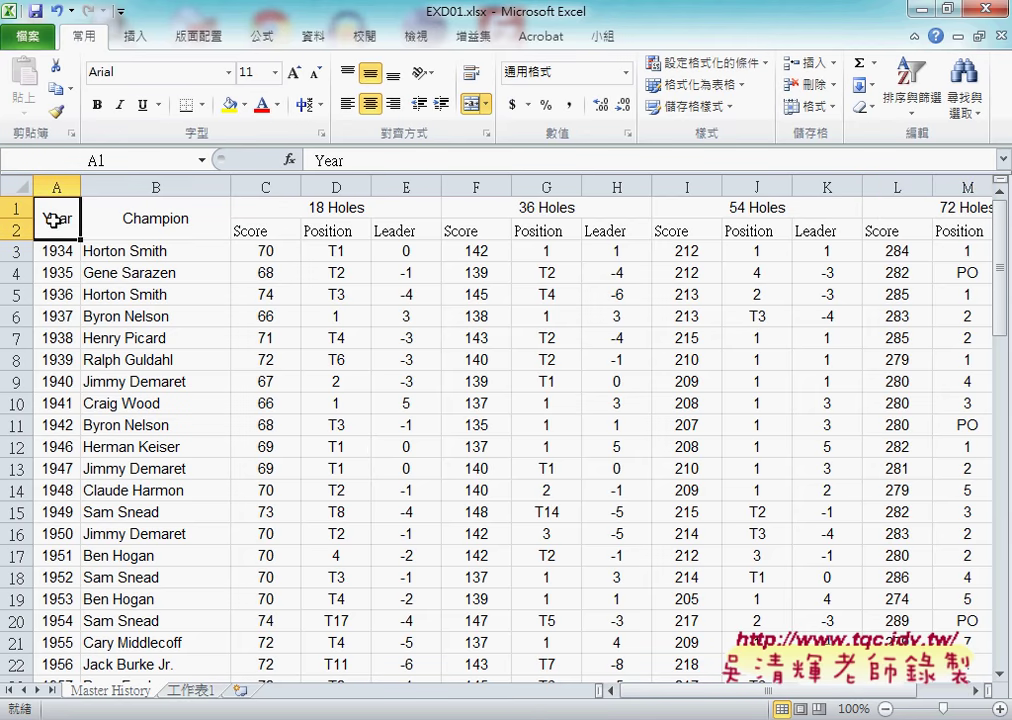
{"action": "left_click", "coordinate": [160, 215]}
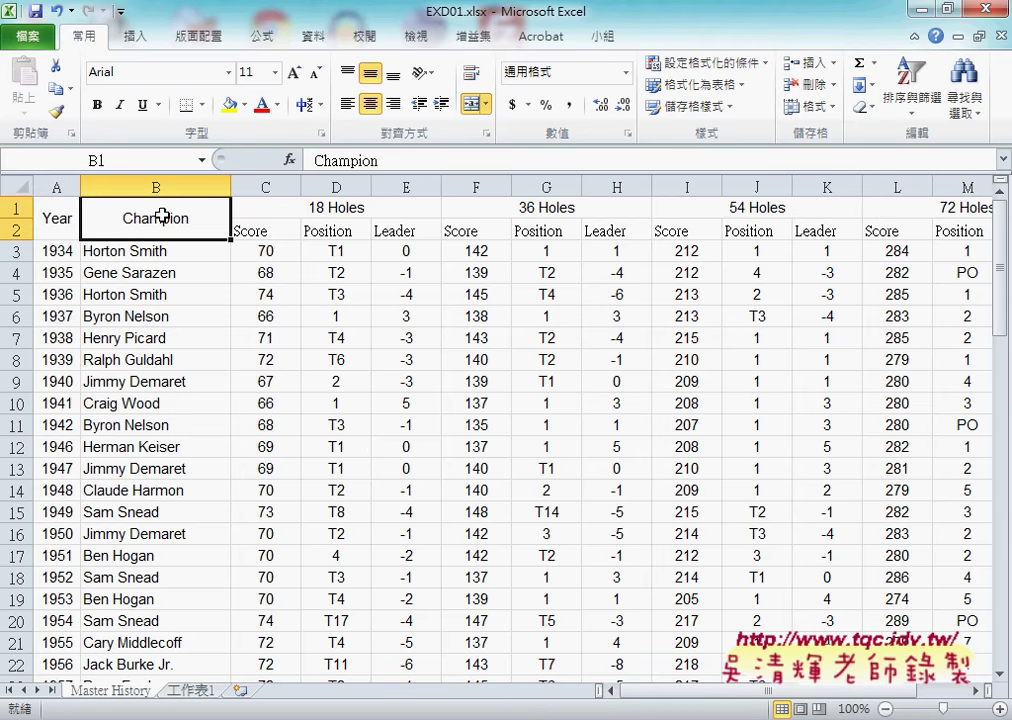
{"action": "left_click", "coordinate": [287, 213]}
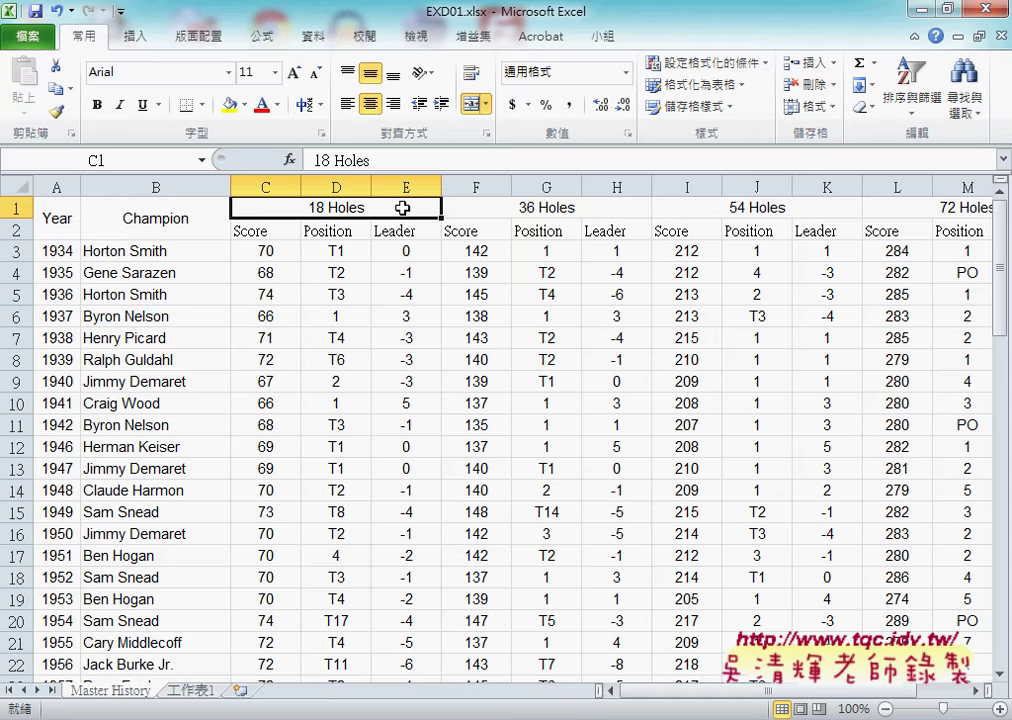
{"action": "left_click", "coordinate": [472, 208]}
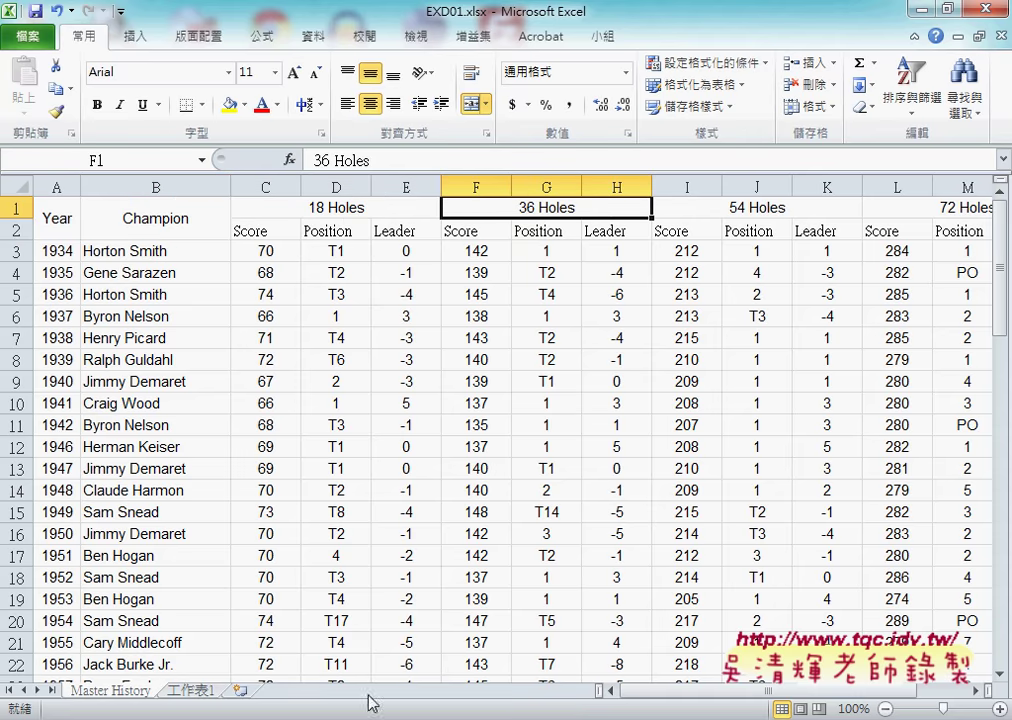
{"action": "left_click", "coordinate": [405, 662]}
Step: Enter =L3-72*4 in N3 and fill it down the 72 Holes Leader column
{"action": "scroll", "coordinate": [809, 607], "scroll_direction": "right", "scroll_amount": 1}
{"action": "scroll", "coordinate": [820, 605], "scroll_direction": "right", "scroll_amount": 1}
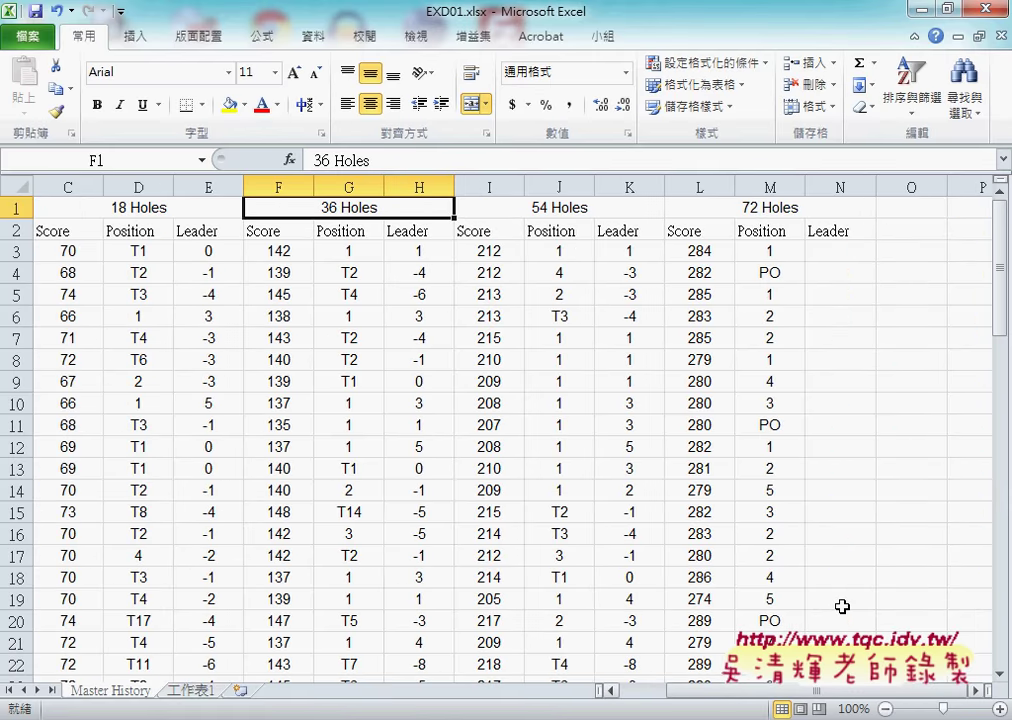
{"action": "left_click", "coordinate": [854, 257]}
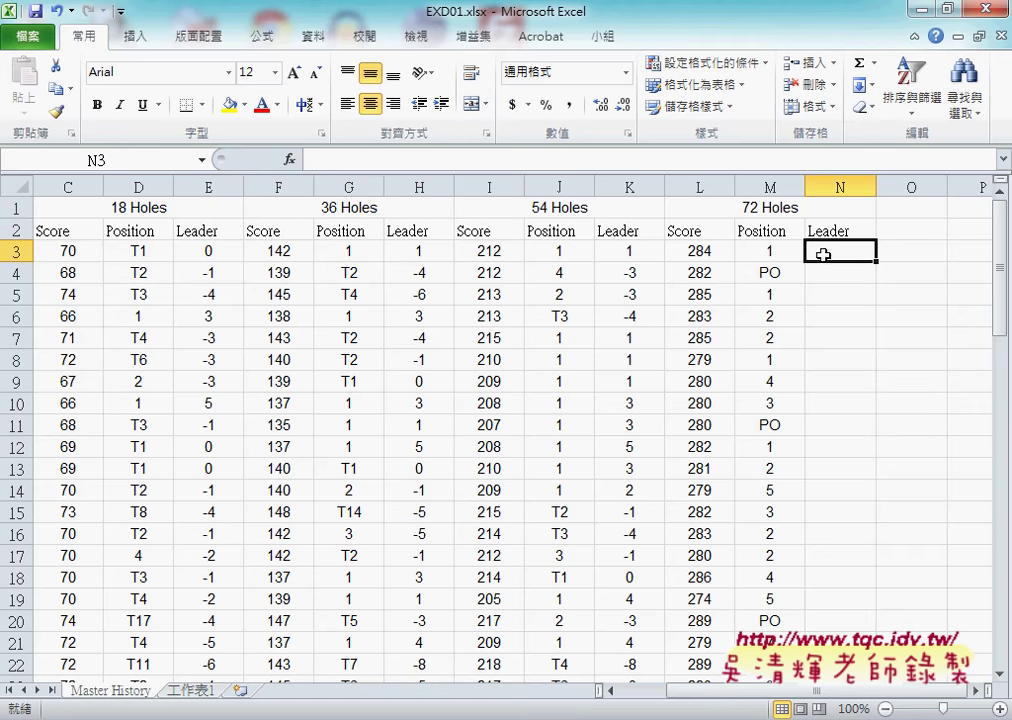
{"action": "left_click", "coordinate": [364, 159]}
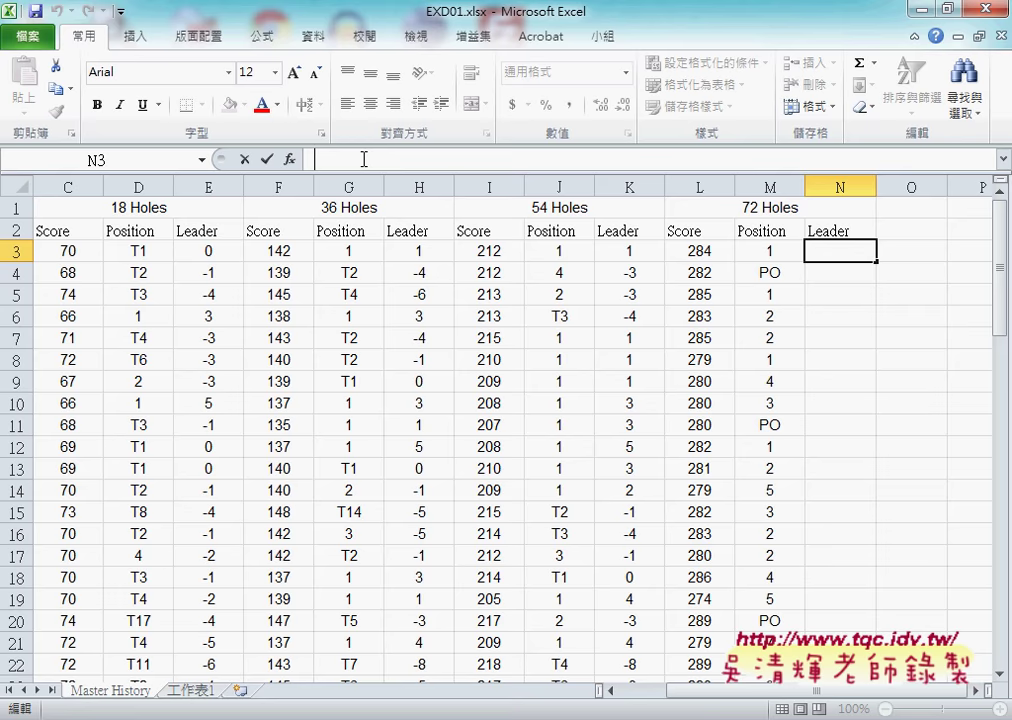
{"action": "type", "text": "="}
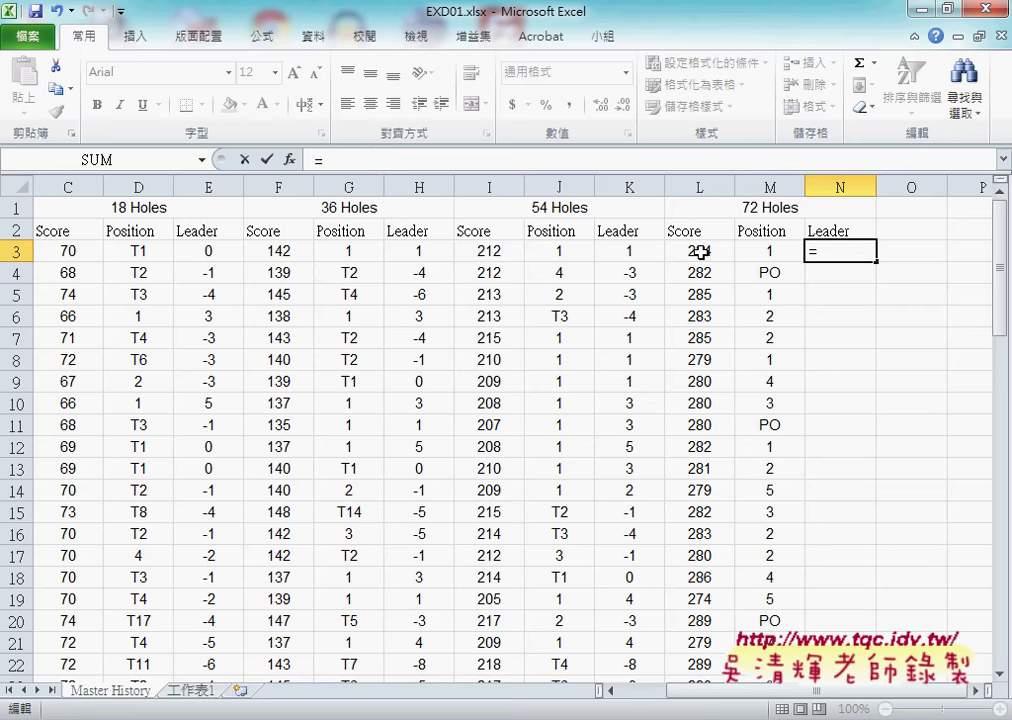
{"action": "left_click", "coordinate": [700, 253]}
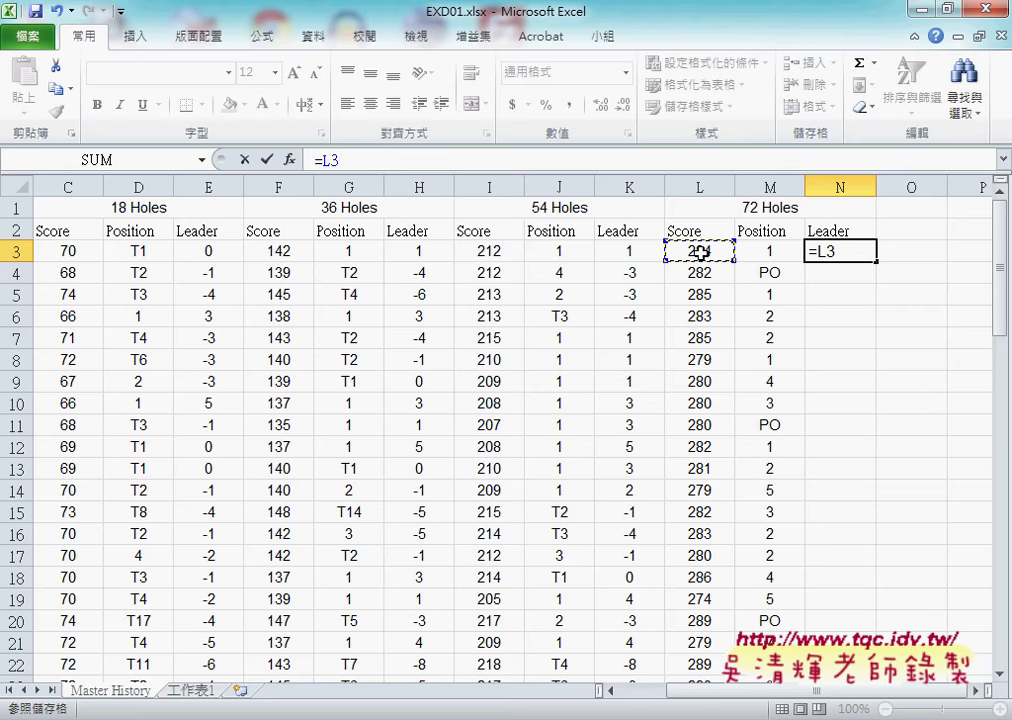
{"action": "type", "text": "-"}
{"action": "type", "text": "72*"}
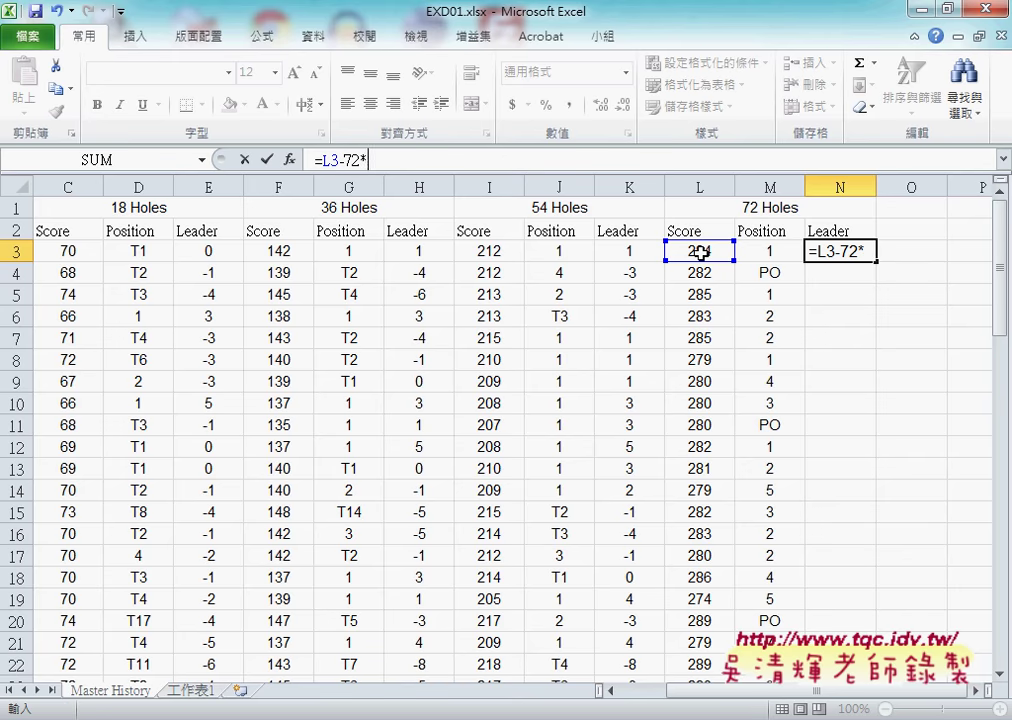
{"action": "type", "text": "4"}
{"action": "left_click_drag", "start_coordinate": [344, 160], "coordinate": [384, 160]}
{"action": "left_click", "coordinate": [266, 159]}
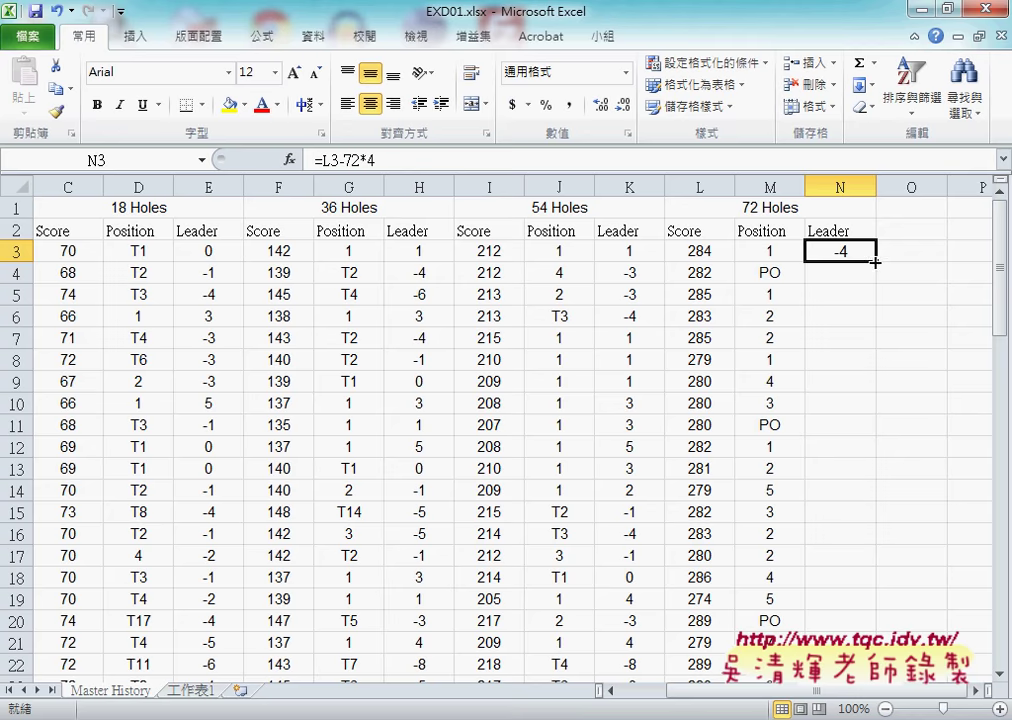
{"action": "double_click", "coordinate": [876, 261]}
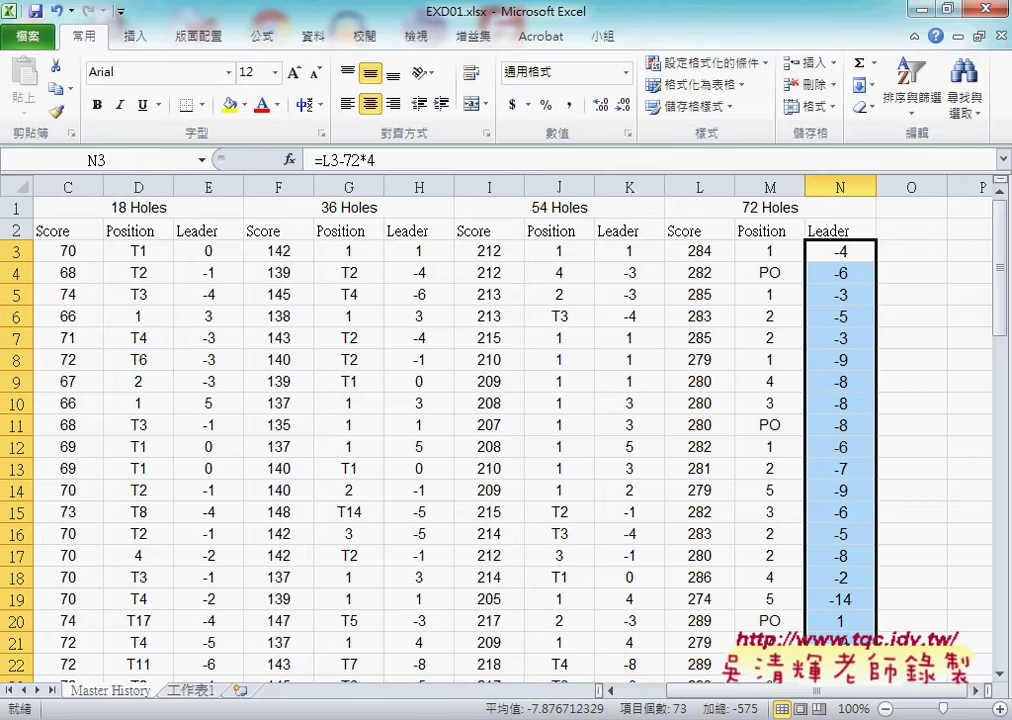
{"action": "key", "text": "alt+Tab"}
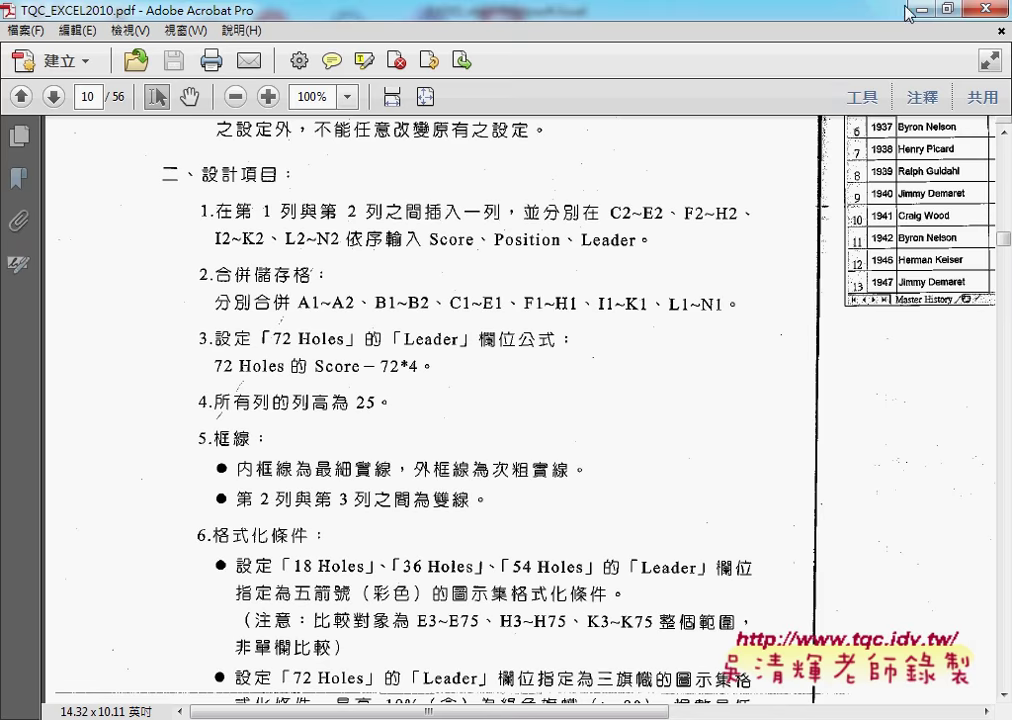
Step: Set the height of rows 1 through 75 on Master History to 25
{"action": "key", "text": "alt+Tab"}
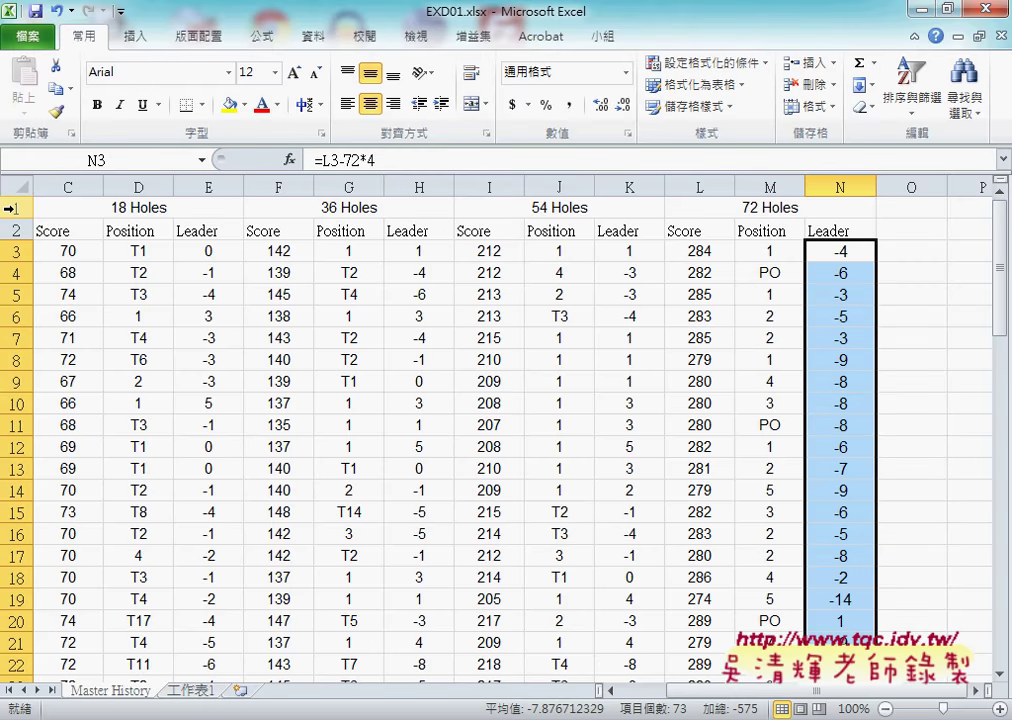
{"action": "left_click", "coordinate": [15, 208]}
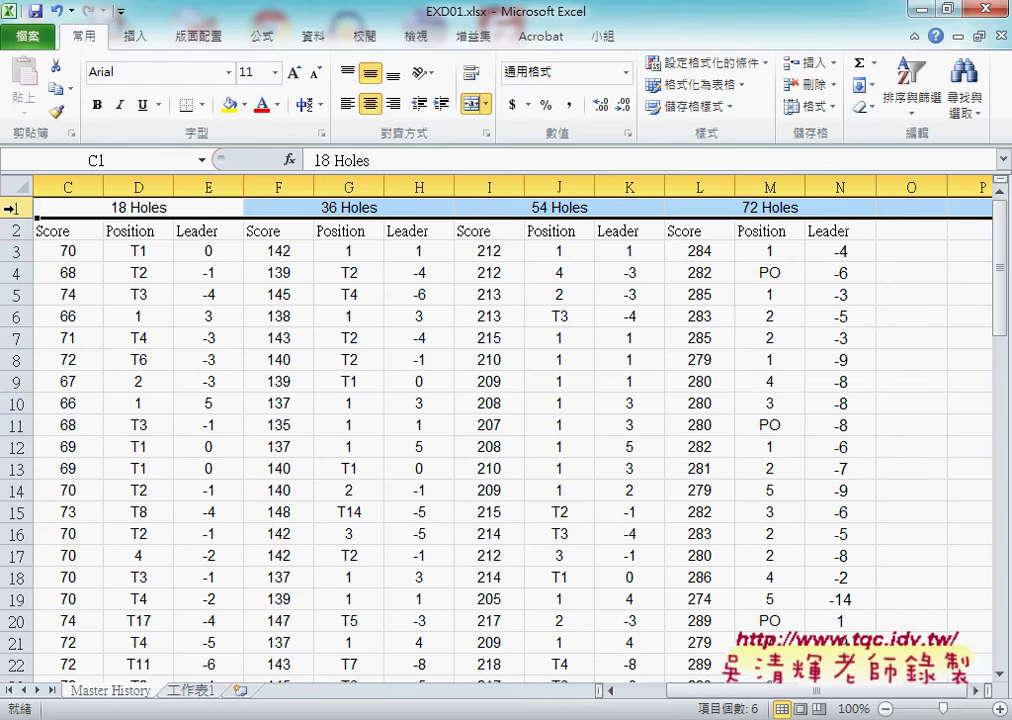
{"action": "right_click", "coordinate": [86, 212]}
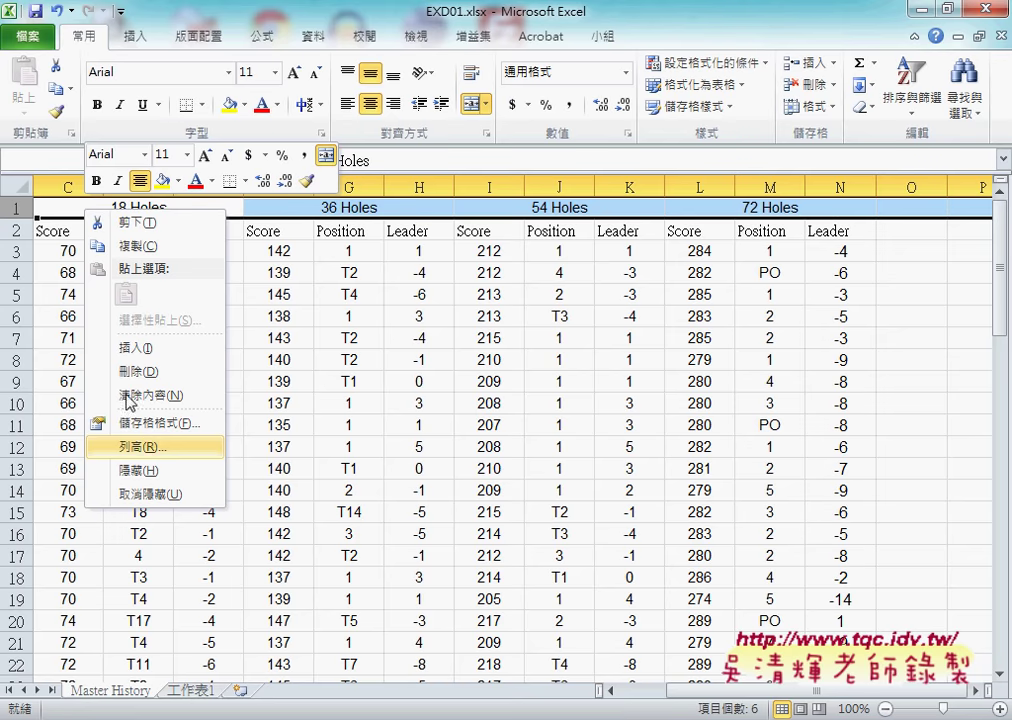
{"action": "left_click", "coordinate": [16, 210]}
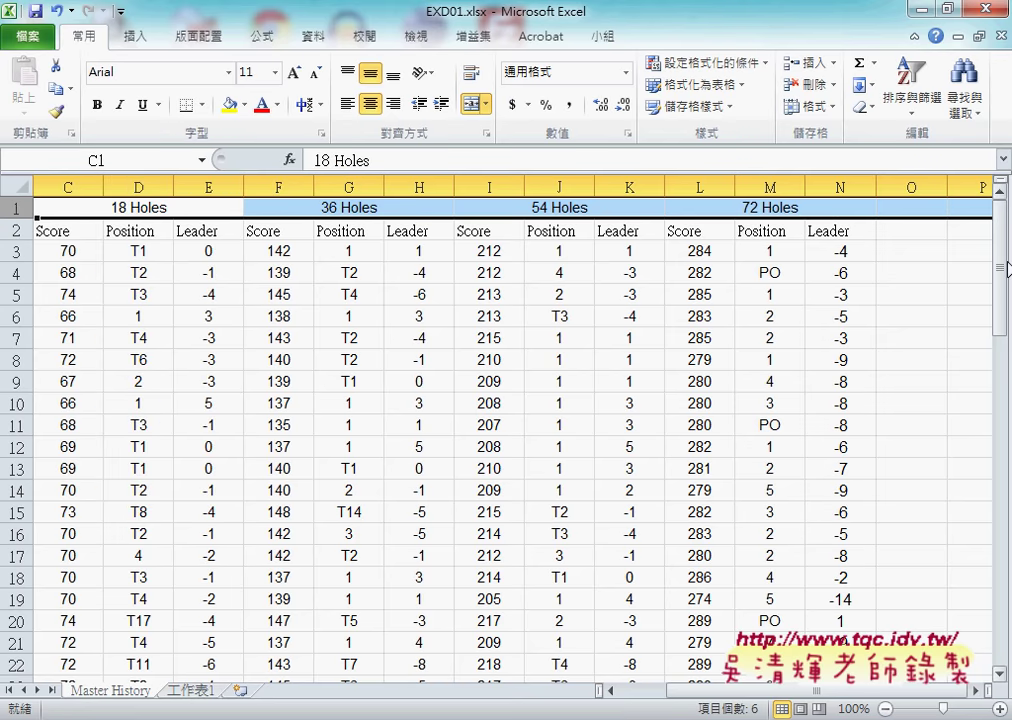
{"action": "left_click_drag", "start_coordinate": [999, 268], "coordinate": [1004, 619]}
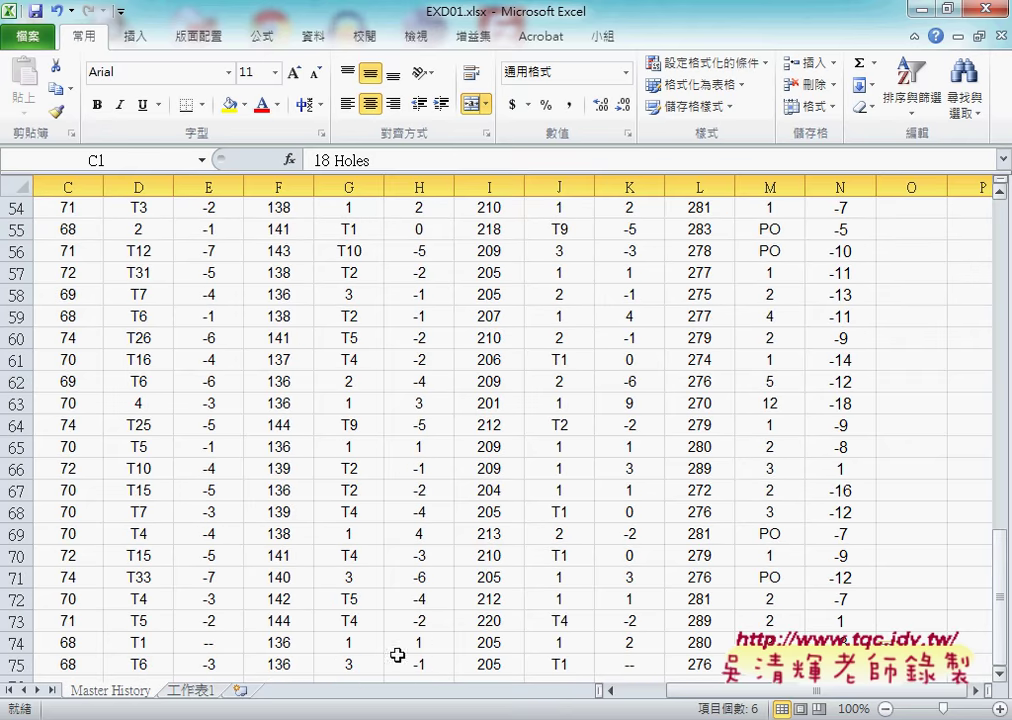
{"action": "scroll", "coordinate": [294, 645], "scroll_direction": "down", "scroll_amount": 3}
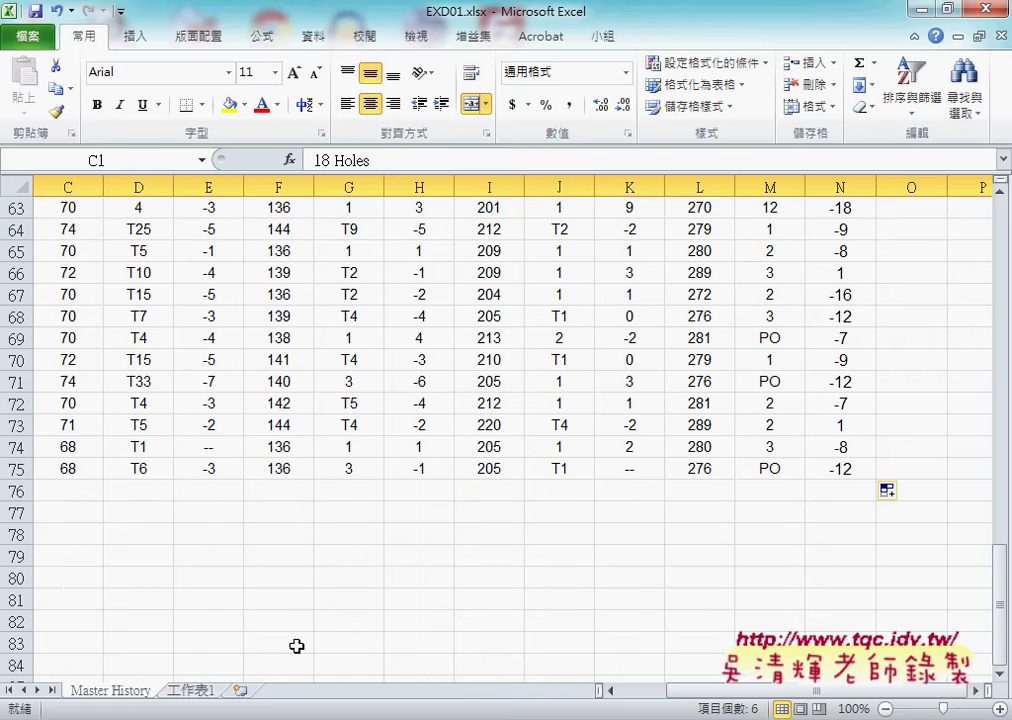
{"action": "left_click", "coordinate": [14, 470], "text": "shift"}
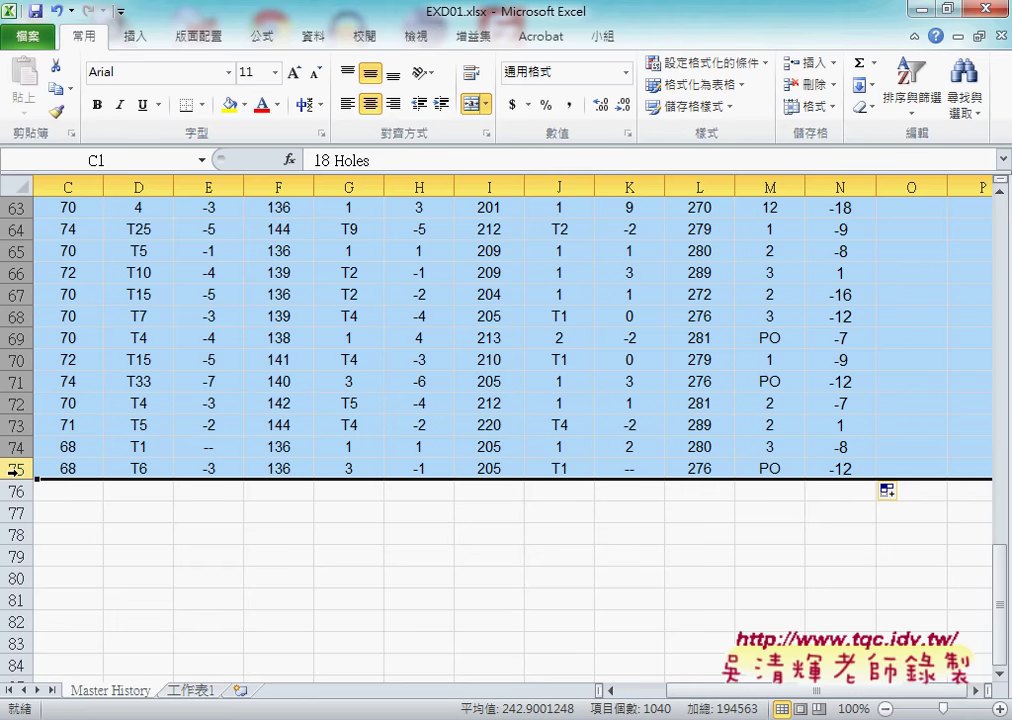
{"action": "right_click", "coordinate": [200, 327]}
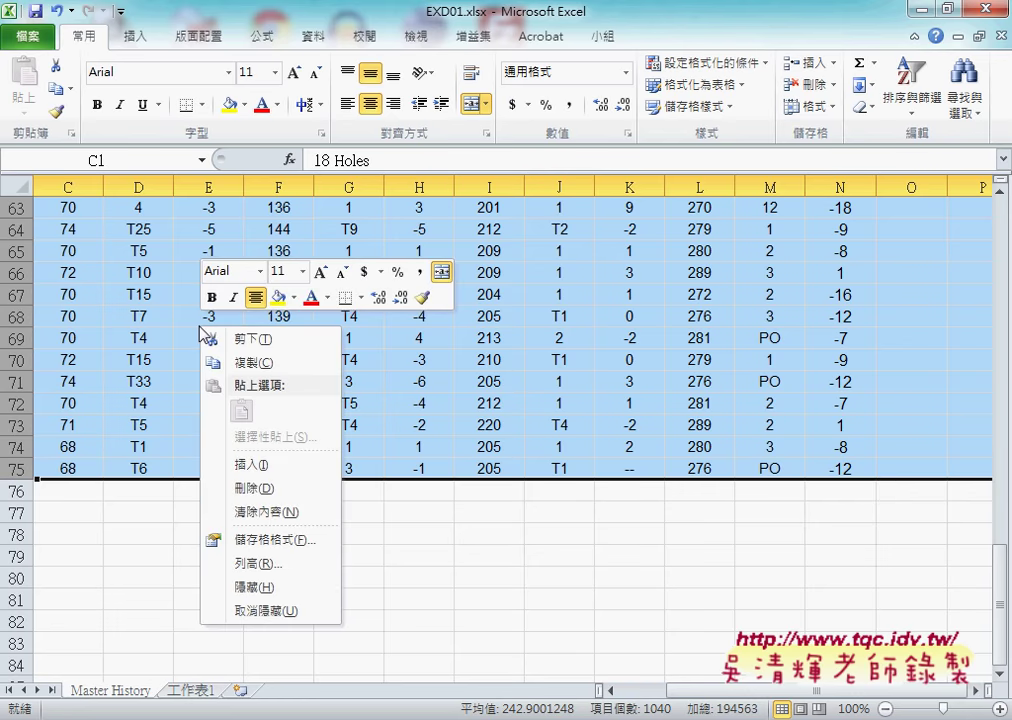
{"action": "left_click", "coordinate": [259, 564]}
{"action": "type", "text": "25"}
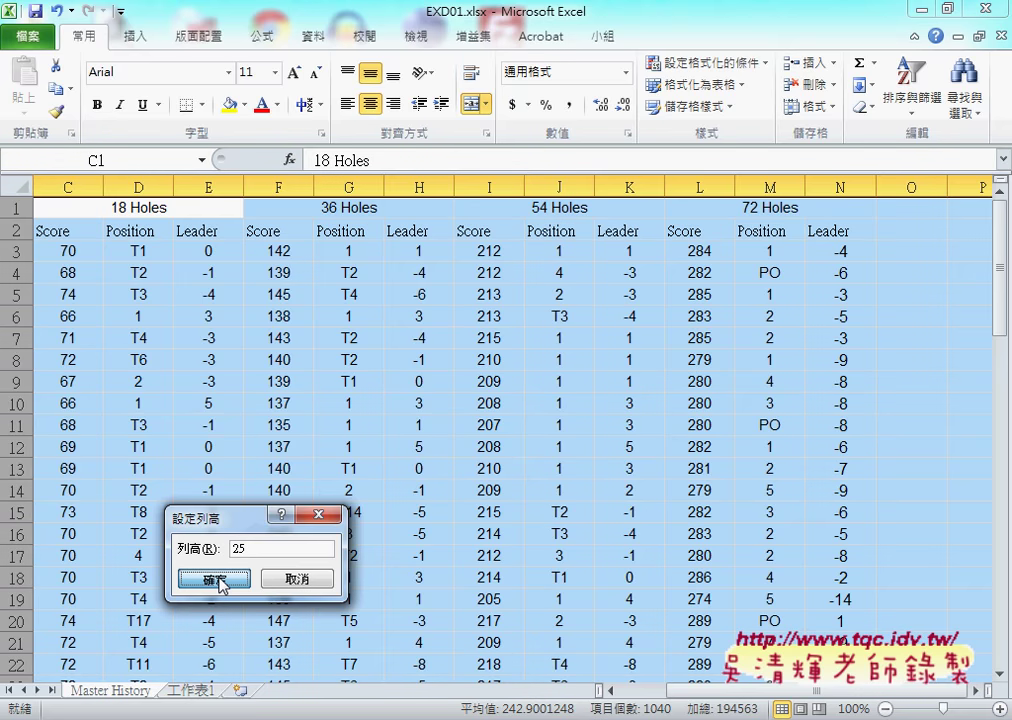
{"action": "left_click", "coordinate": [216, 580]}
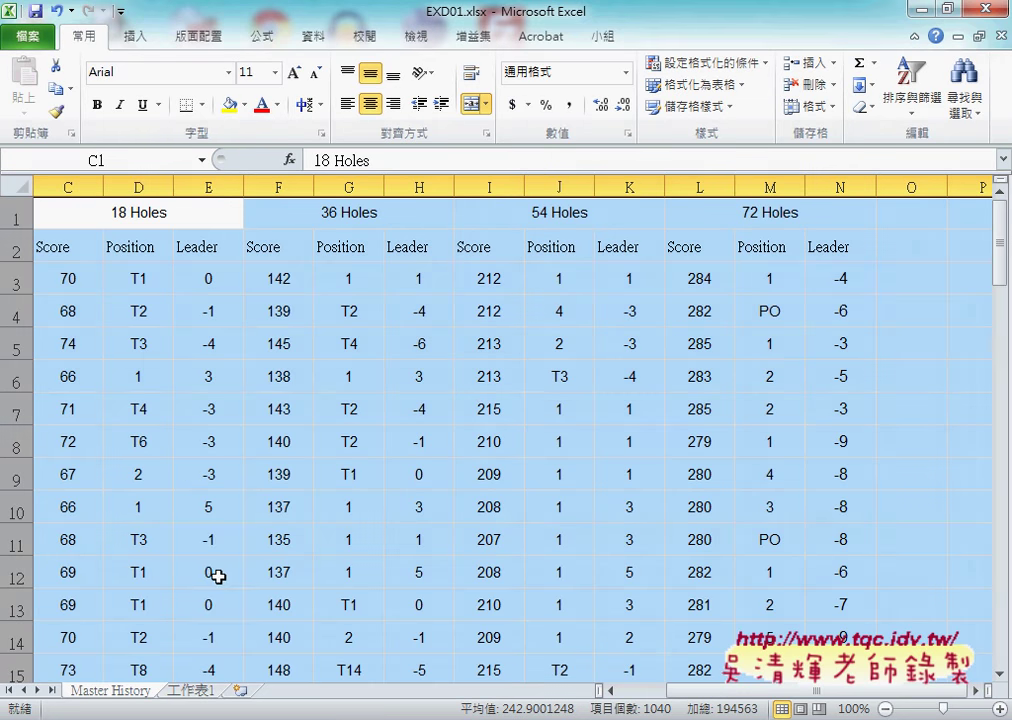
{"action": "key", "text": "alt+Tab"}
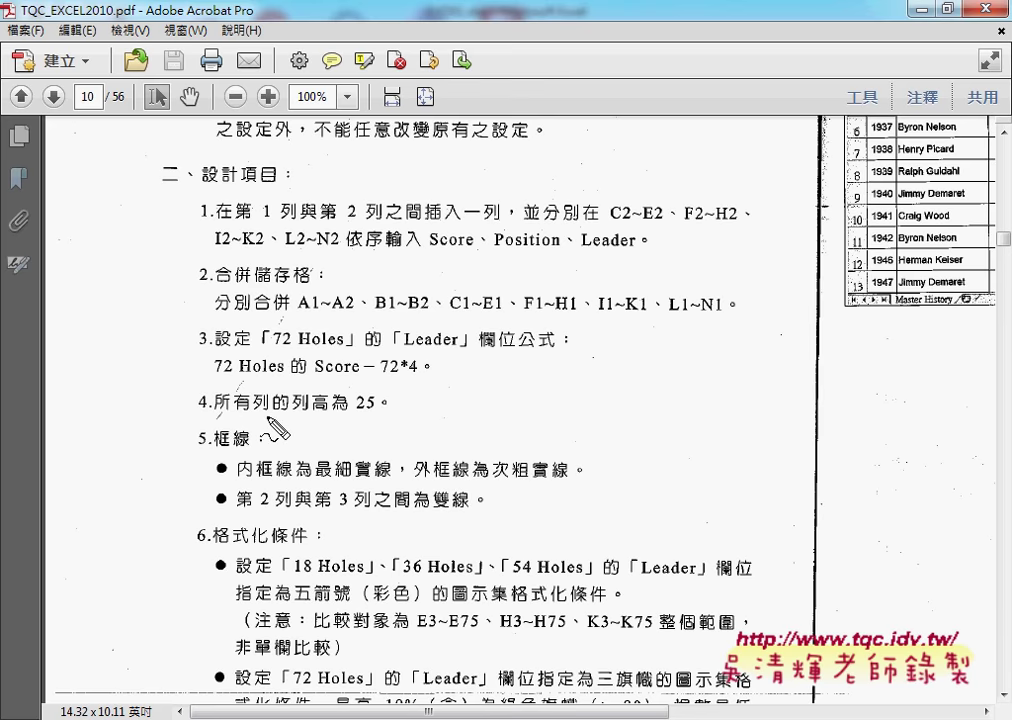
Step: Underline the row height 25 requirement and scroll down to the border, icon-set and fill items
{"action": "left_click_drag", "start_coordinate": [268, 413], "coordinate": [405, 413]}
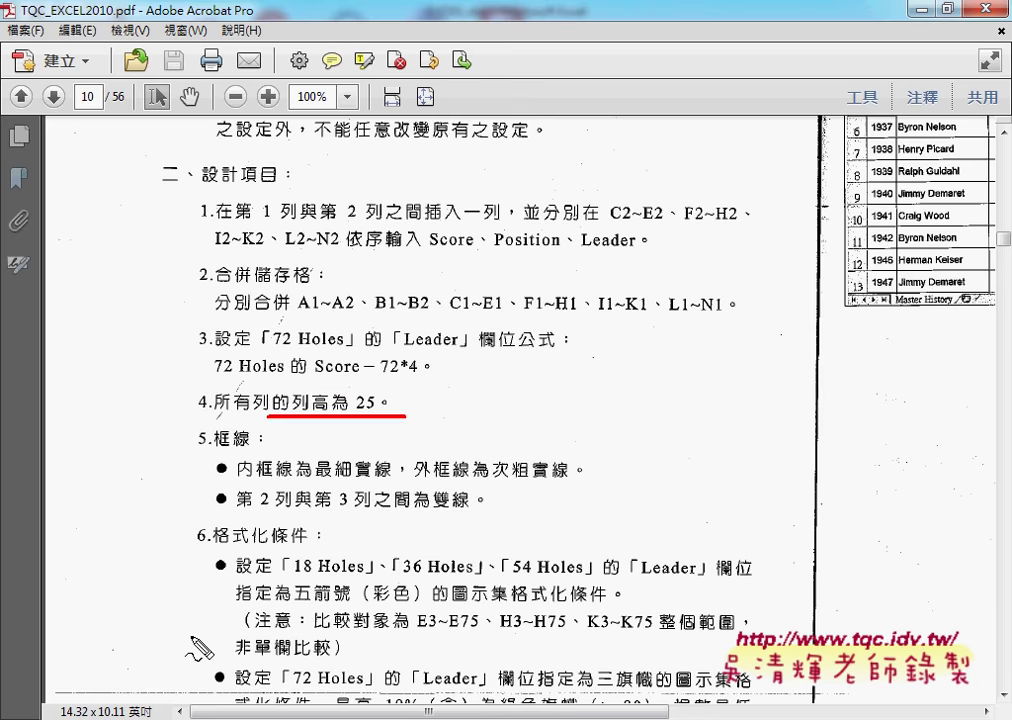
{"action": "scroll", "coordinate": [200, 640], "scroll_direction": "down", "scroll_amount": 3}
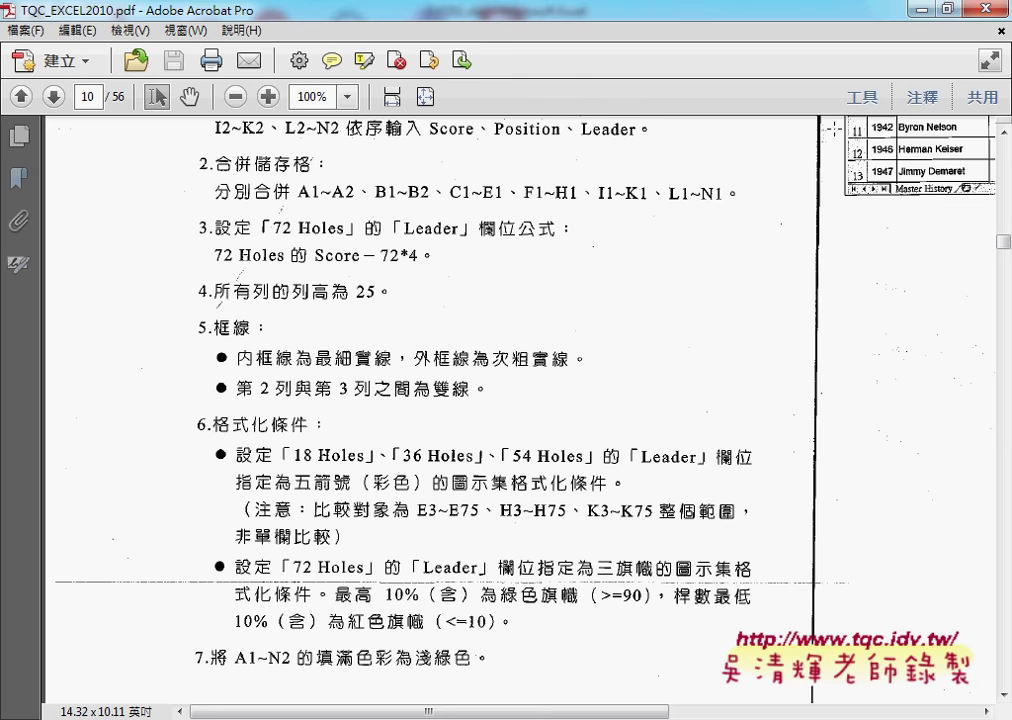
Step: Back in EXD01.xlsx, select the whole golf table A1:N75 and bring up the Borders list
{"action": "key", "text": "alt+Tab"}
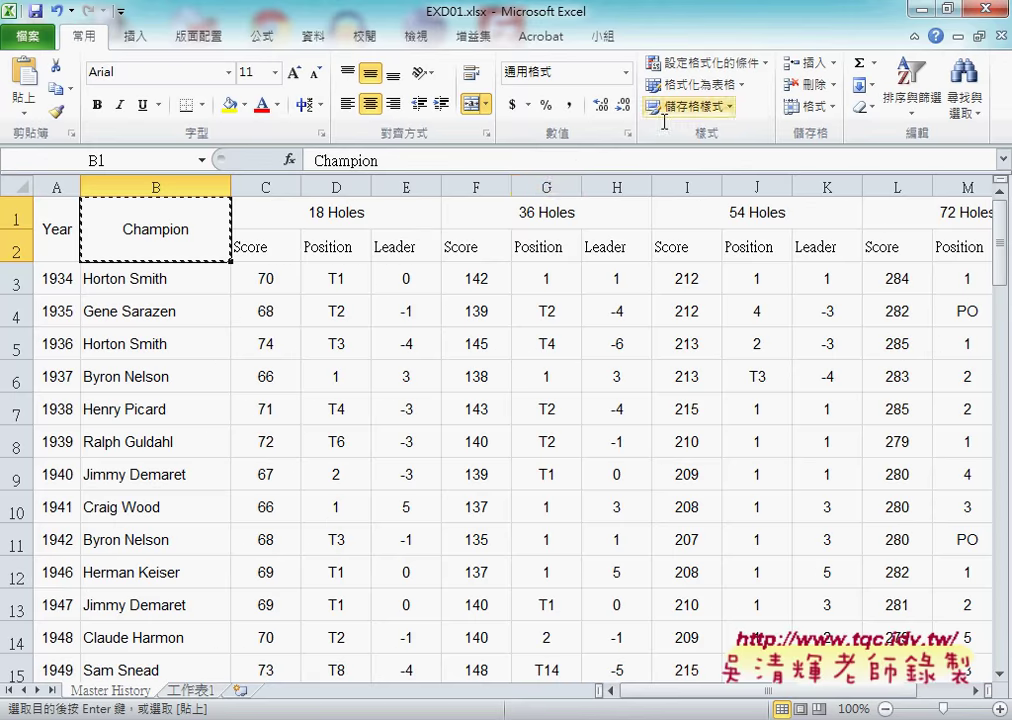
{"action": "left_click", "coordinate": [48, 222]}
{"action": "scroll", "coordinate": [555, 559], "scroll_direction": "down", "scroll_amount": 3}
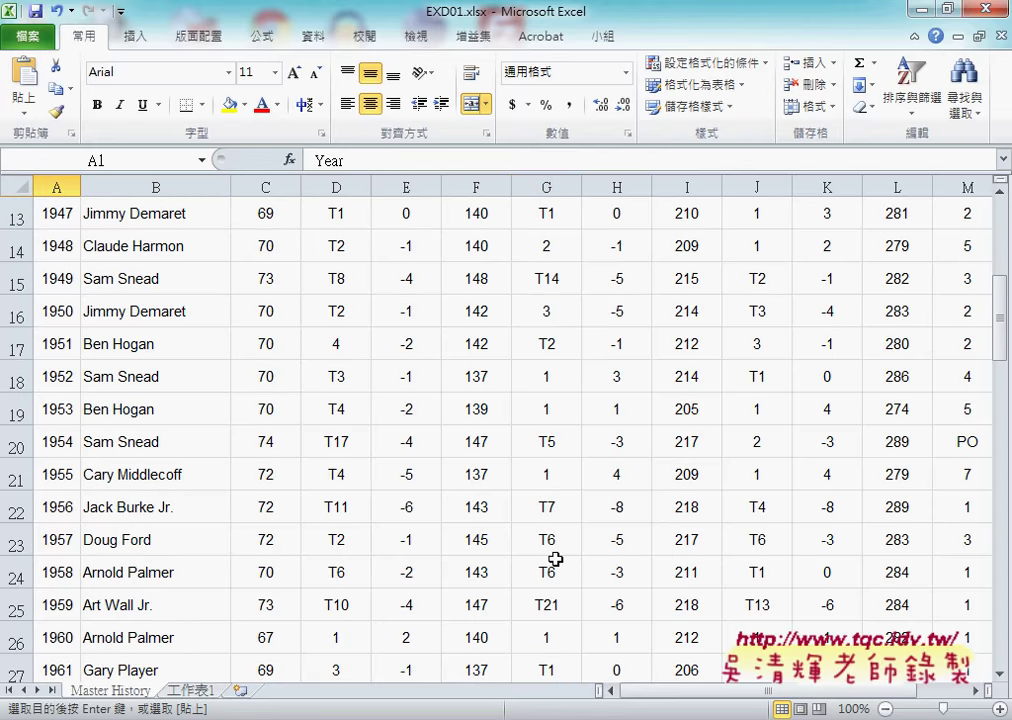
{"action": "scroll", "coordinate": [555, 559], "scroll_direction": "up", "scroll_amount": 4}
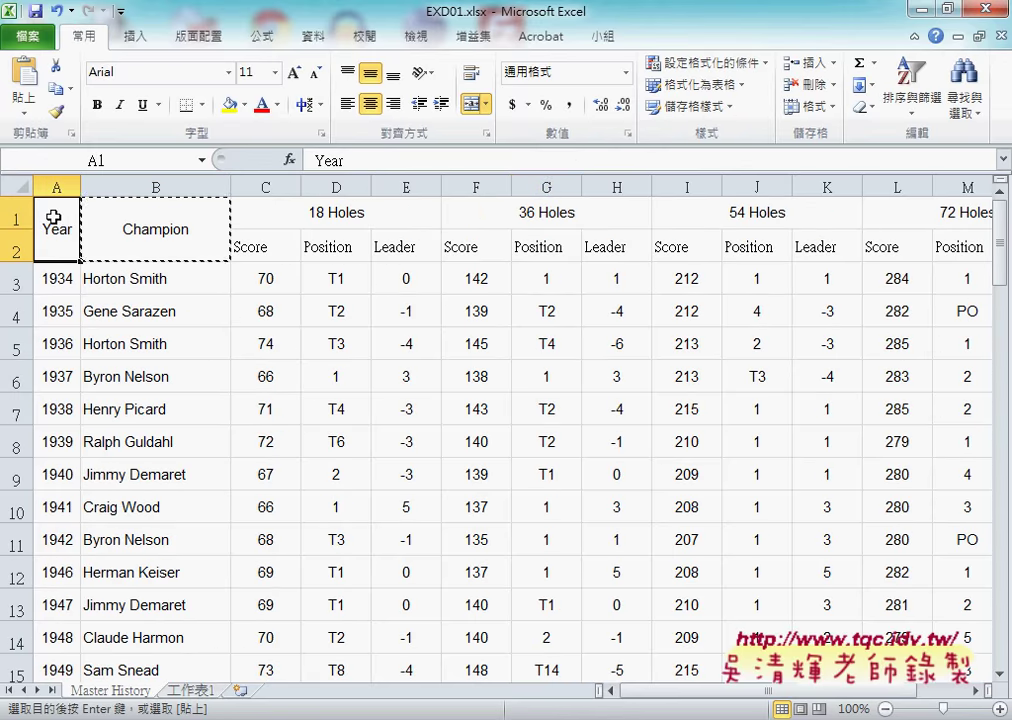
{"action": "scroll", "coordinate": [510, 427], "scroll_direction": "down", "scroll_amount": 4}
{"action": "scroll", "coordinate": [510, 427], "scroll_direction": "down", "scroll_amount": 9}
{"action": "scroll", "coordinate": [510, 427], "scroll_direction": "down", "scroll_amount": 6}
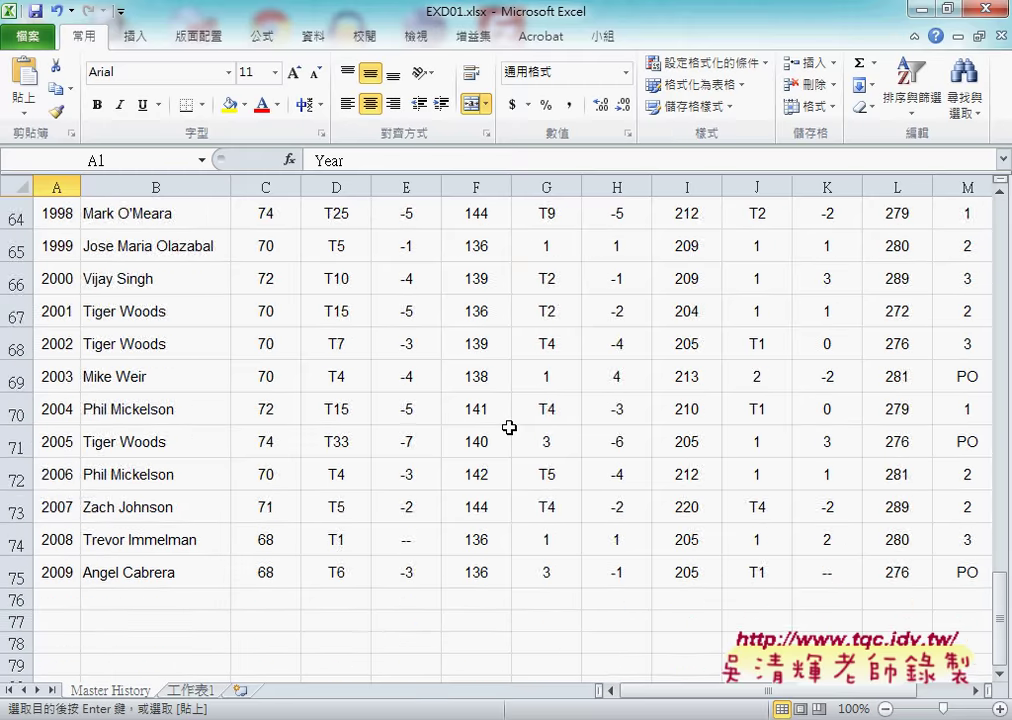
{"action": "scroll", "coordinate": [604, 568], "scroll_direction": "down", "scroll_amount": 5}
{"action": "left_click_drag", "start_coordinate": [723, 690], "coordinate": [740, 690]}
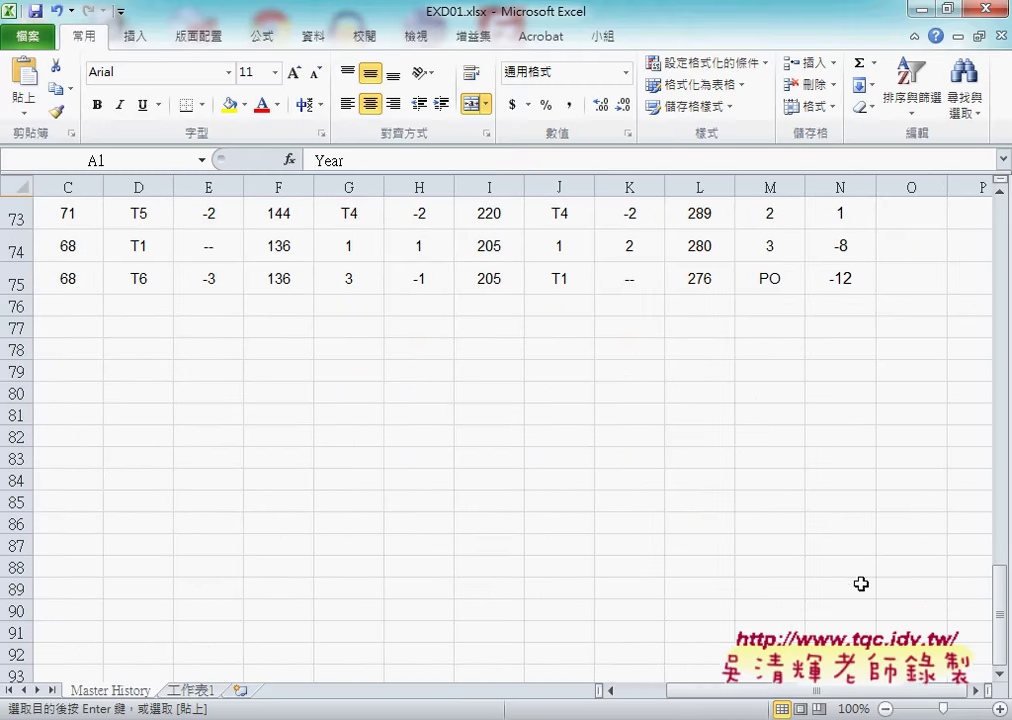
{"action": "scroll", "coordinate": [861, 585], "scroll_direction": "up", "scroll_amount": 4}
{"action": "scroll", "coordinate": [824, 224], "scroll_direction": "down", "scroll_amount": 5}
{"action": "scroll", "coordinate": [843, 346], "scroll_direction": "up", "scroll_amount": 3}
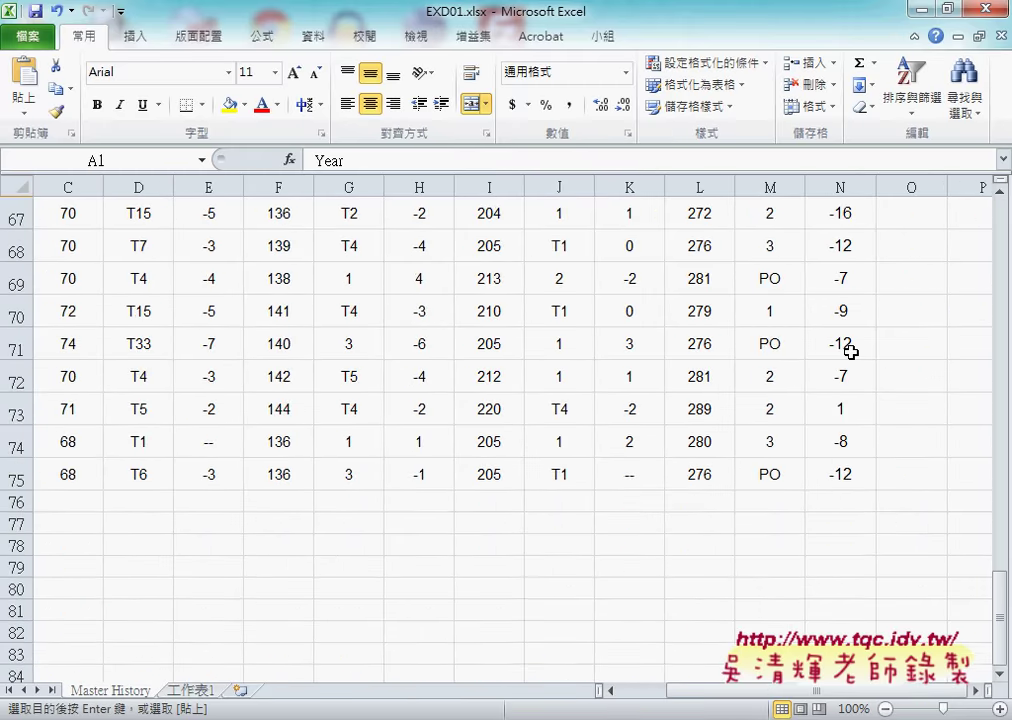
{"action": "left_click", "coordinate": [843, 478], "text": "shift"}
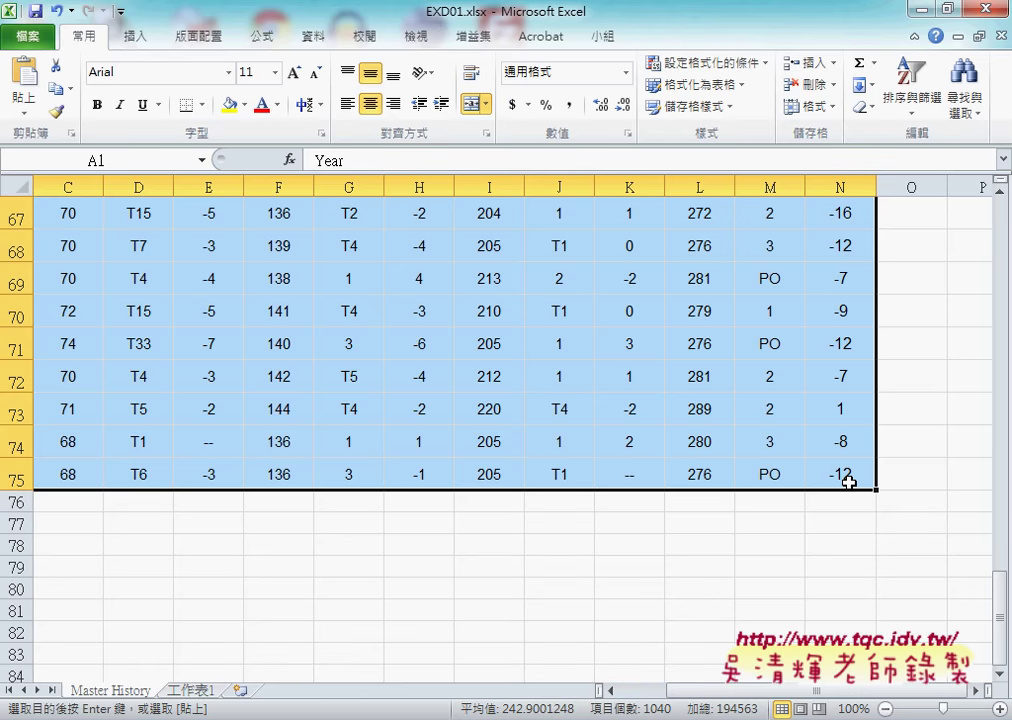
{"action": "left_click", "coordinate": [201, 105]}
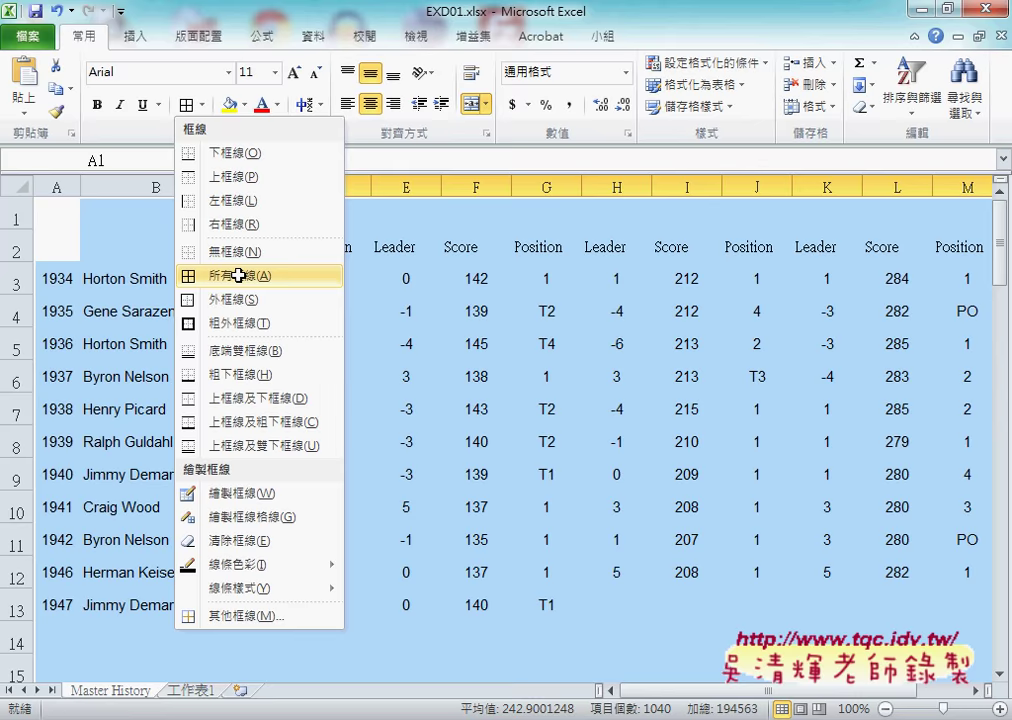
Step: Apply All Borders to every cell of A1:N75 and circle that option in the Borders list
{"action": "left_click", "coordinate": [240, 276]}
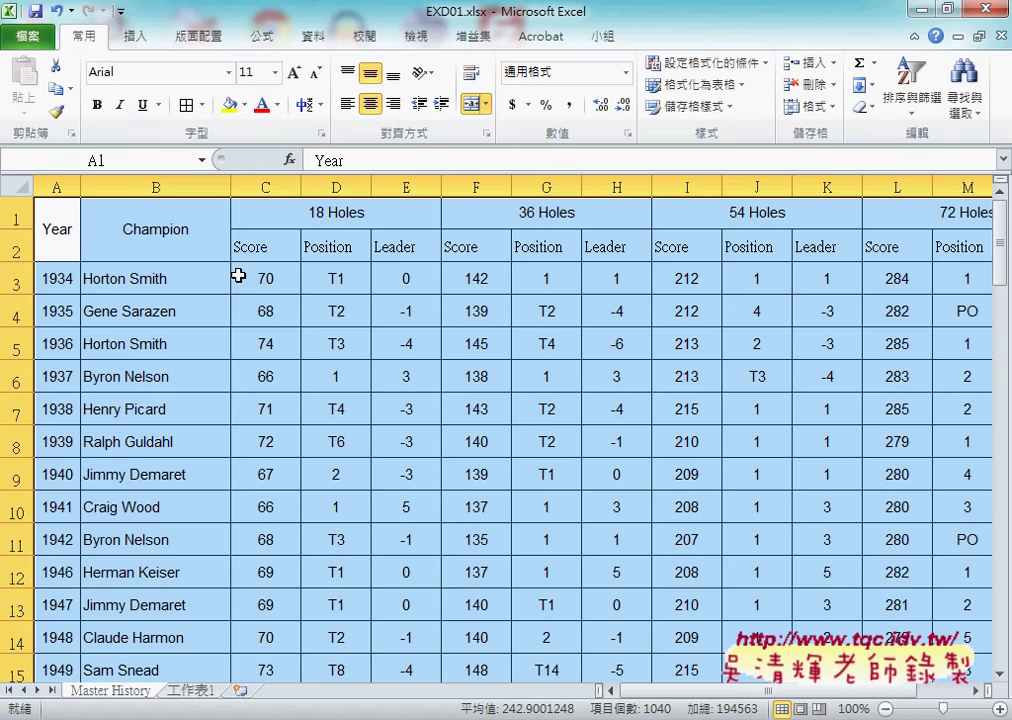
{"action": "left_click", "coordinate": [203, 105]}
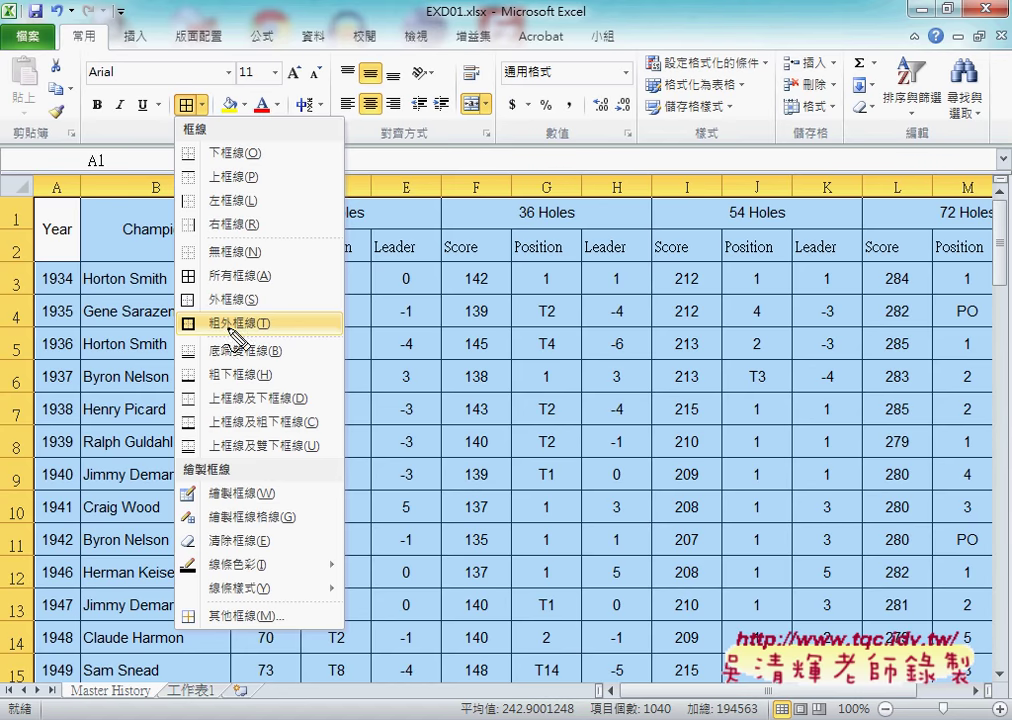
{"action": "left_click_drag", "start_coordinate": [285, 289], "coordinate": [178, 296]}
{"action": "left_click_drag", "start_coordinate": [268, 260], "coordinate": [272, 290]}
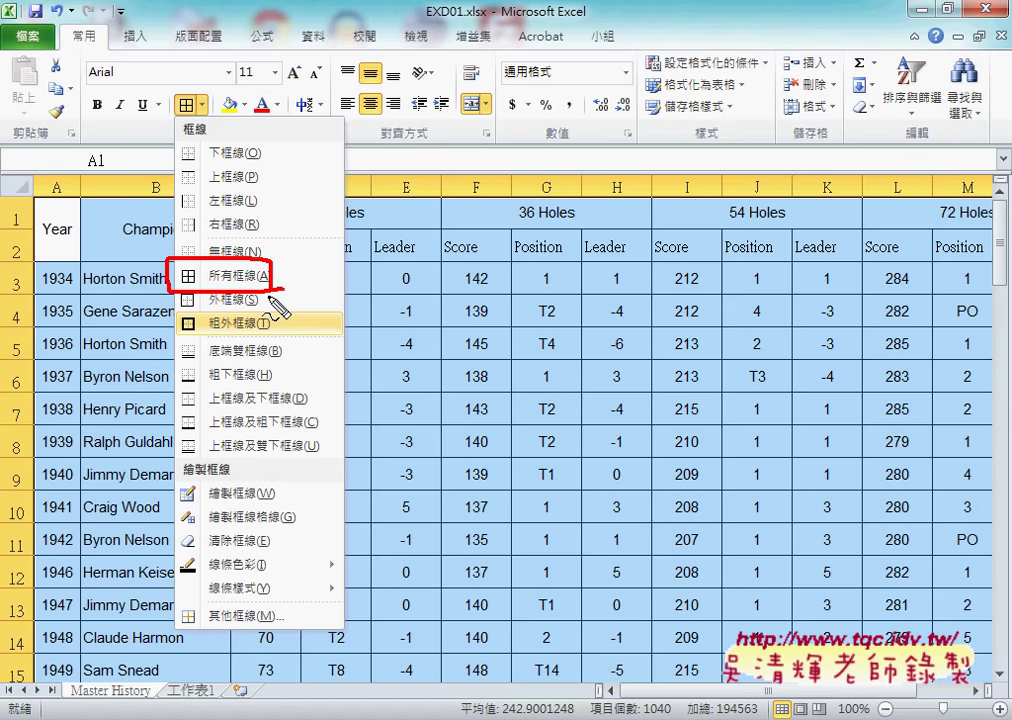
Step: Highlight Thick Box Border, then apply it to outline the whole table
{"action": "left_click_drag", "start_coordinate": [278, 309], "coordinate": [287, 345]}
{"action": "key", "text": "Escape"}
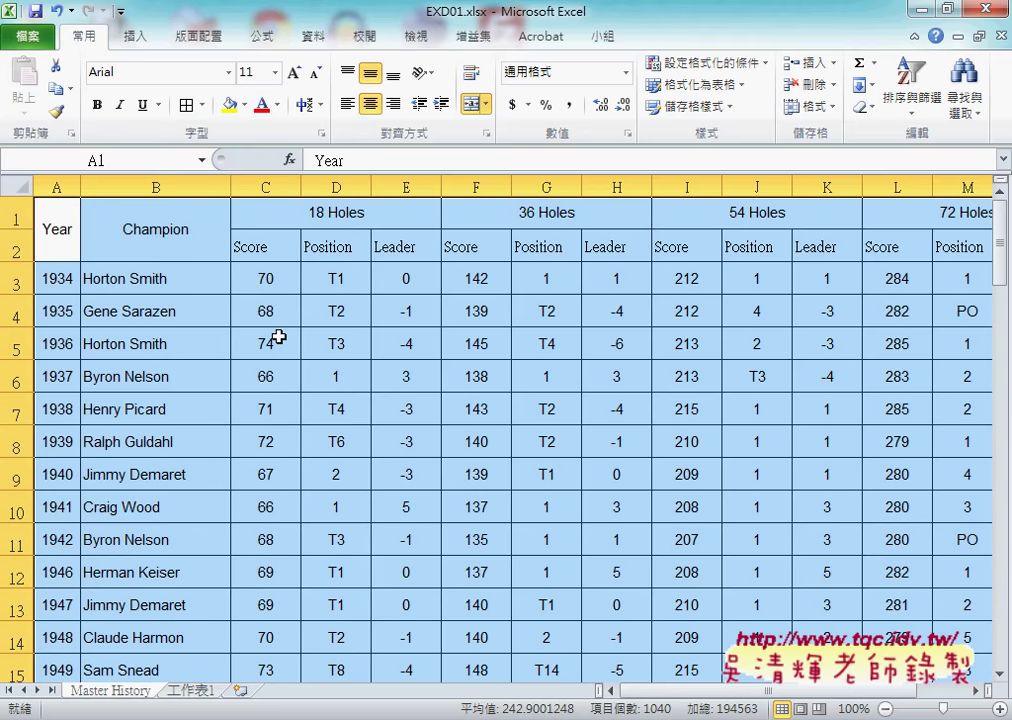
{"action": "left_click", "coordinate": [202, 105]}
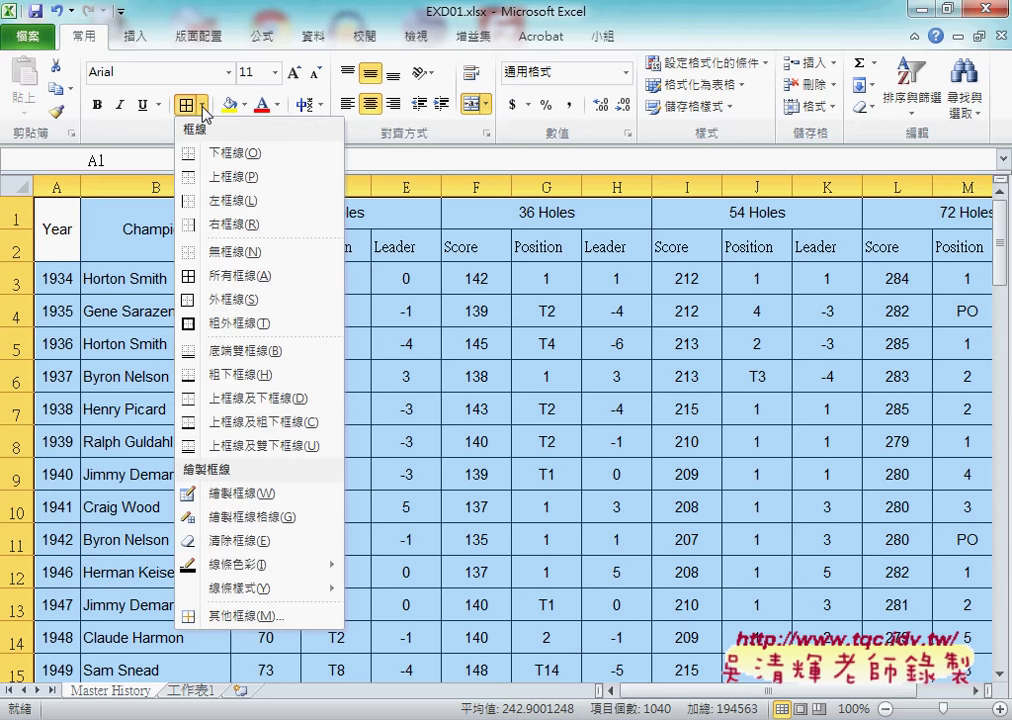
{"action": "left_click", "coordinate": [241, 330]}
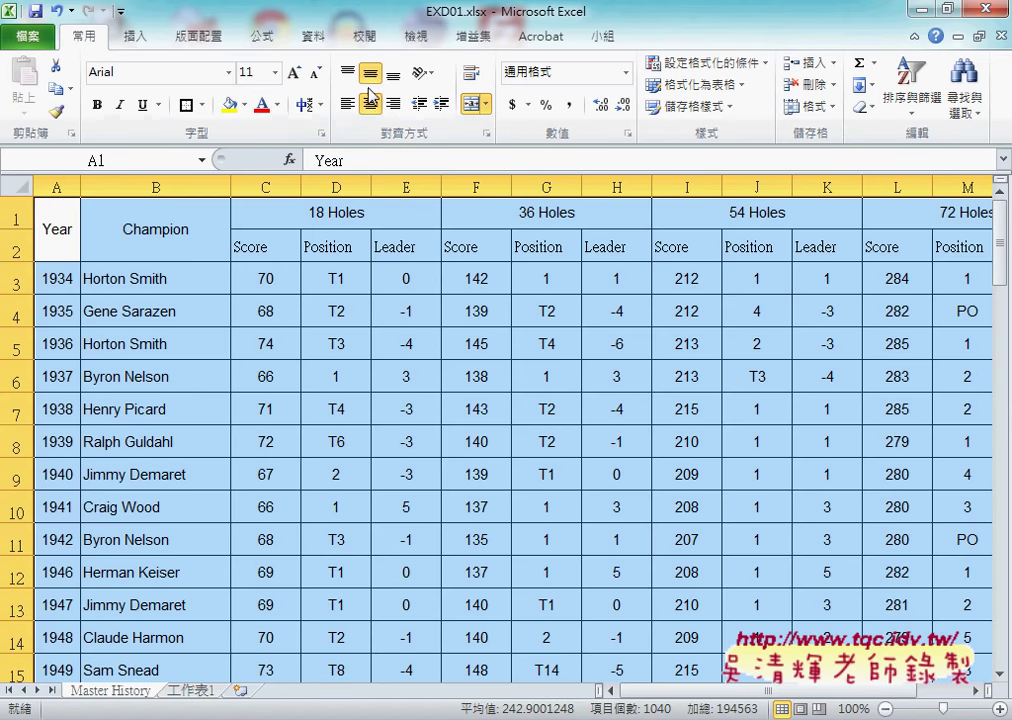
{"action": "left_click", "coordinate": [21, 40]}
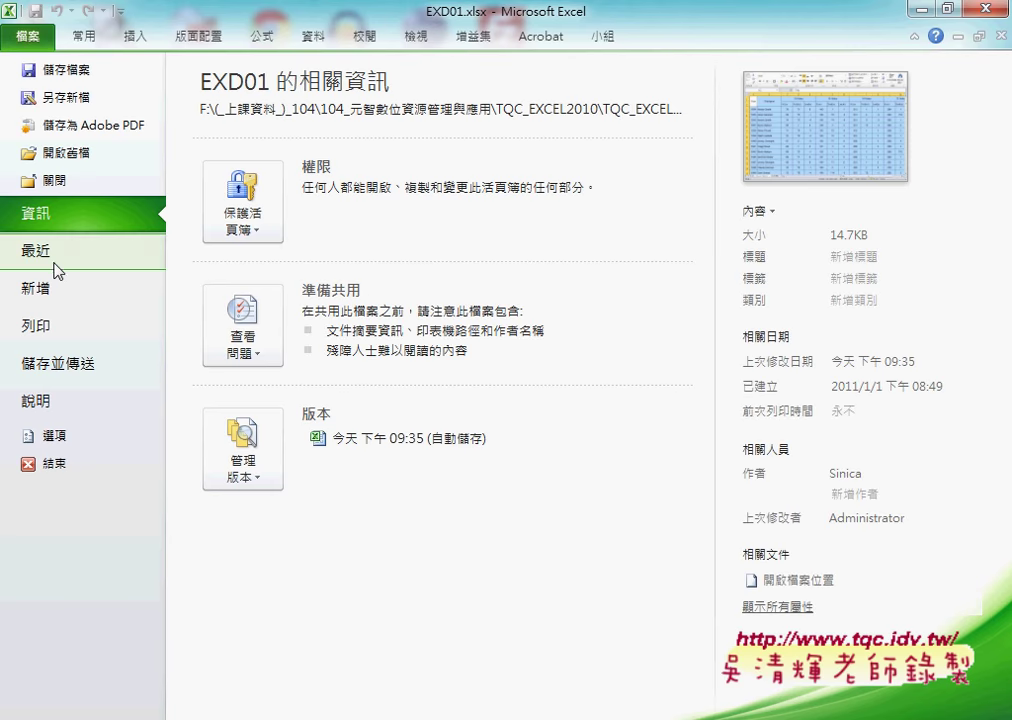
{"action": "left_click", "coordinate": [57, 330]}
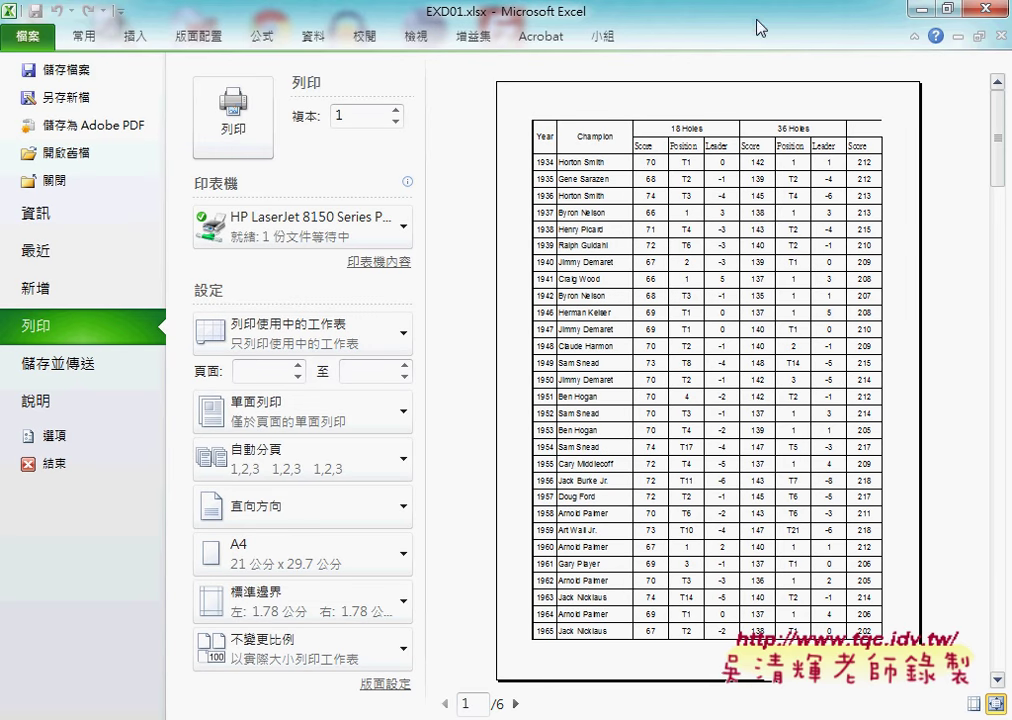
{"action": "left_click", "coordinate": [24, 37]}
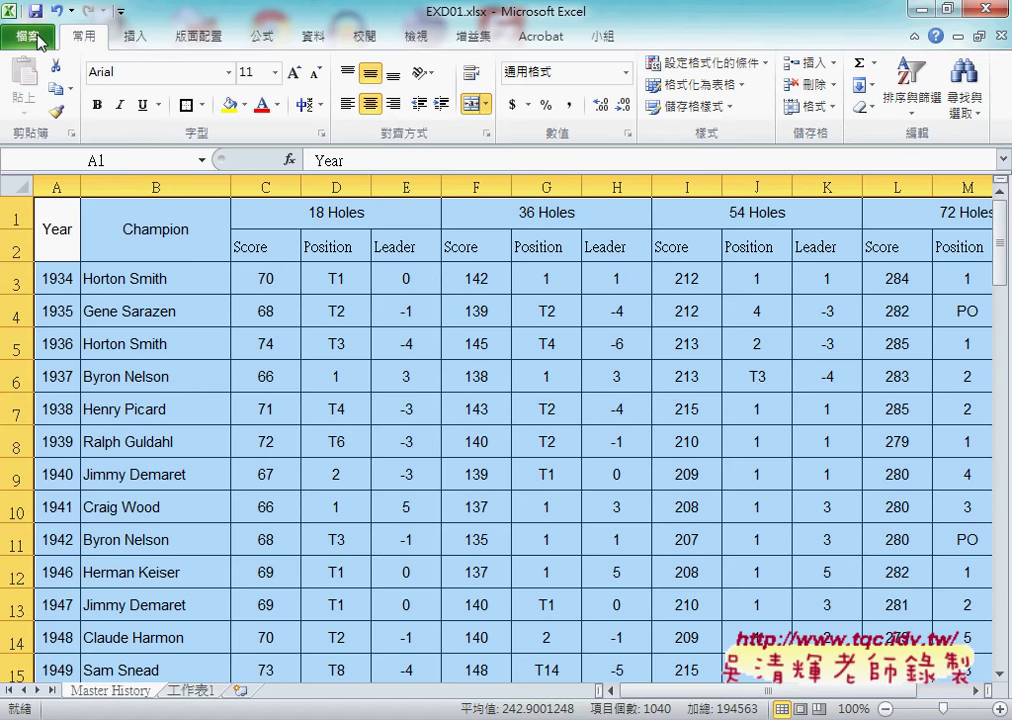
Step: Reapply Thick Box Border to the table and check the instructions PDF
{"action": "left_click", "coordinate": [203, 105]}
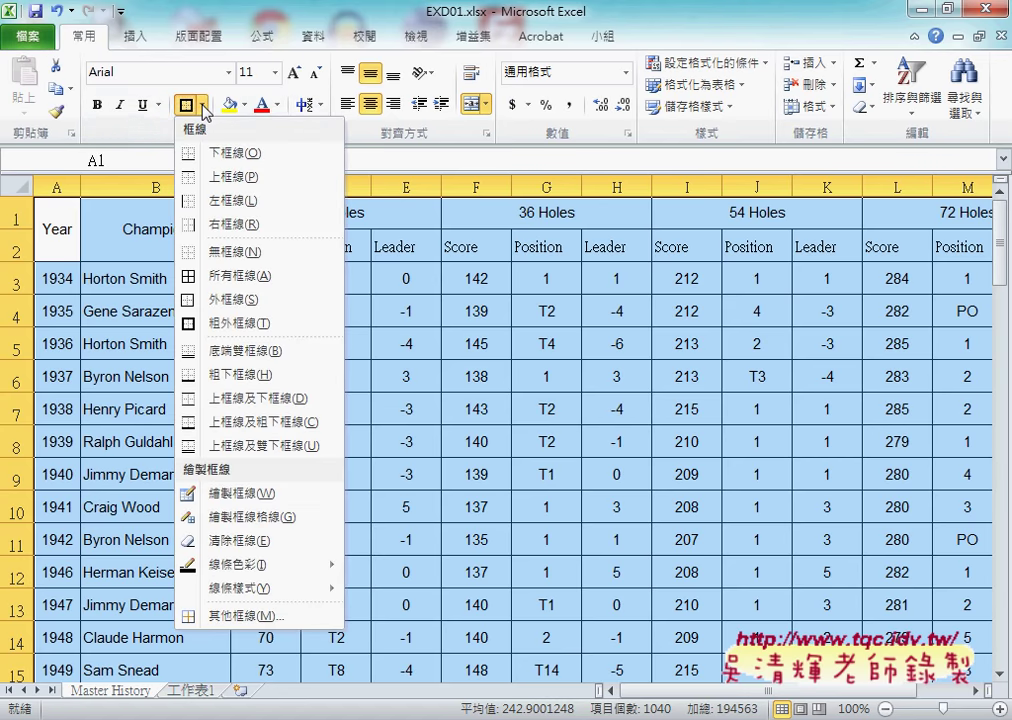
{"action": "left_click", "coordinate": [244, 324]}
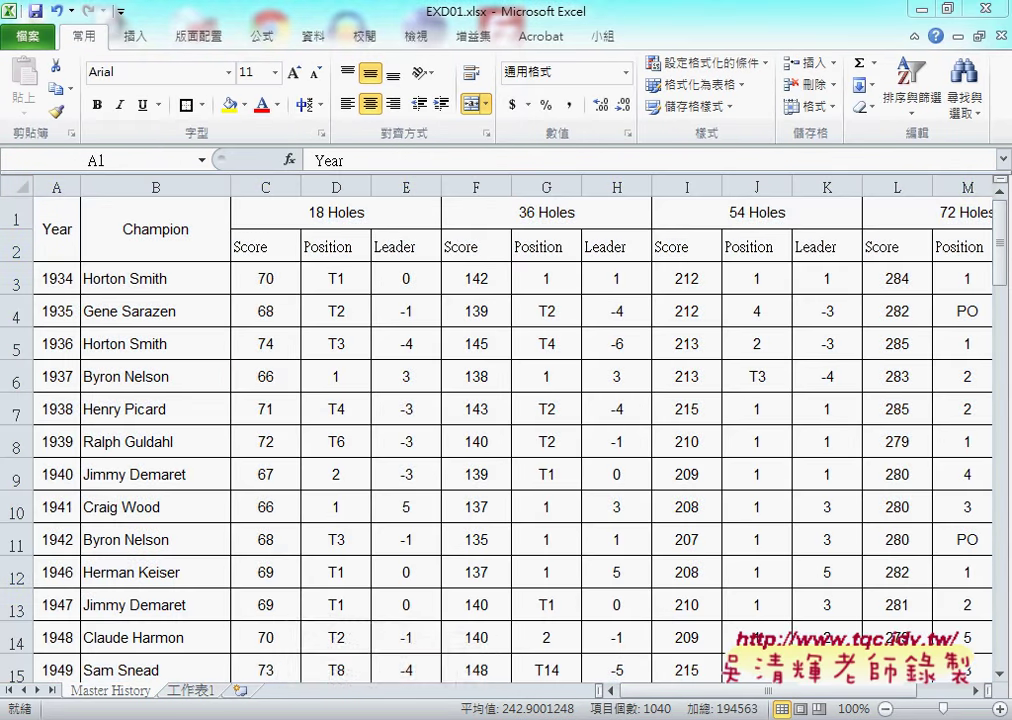
{"action": "key", "text": "alt+Tab"}
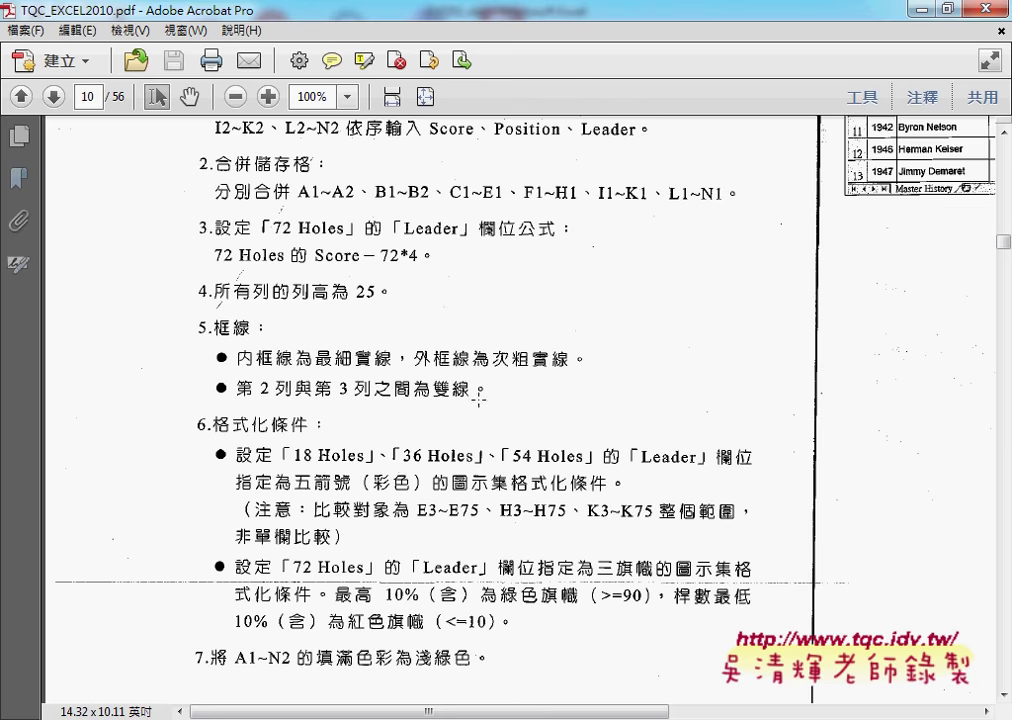
{"action": "left_click", "coordinate": [919, 12]}
Step: Select the two header rows A1:N2
{"action": "left_click", "coordinate": [135, 276]}
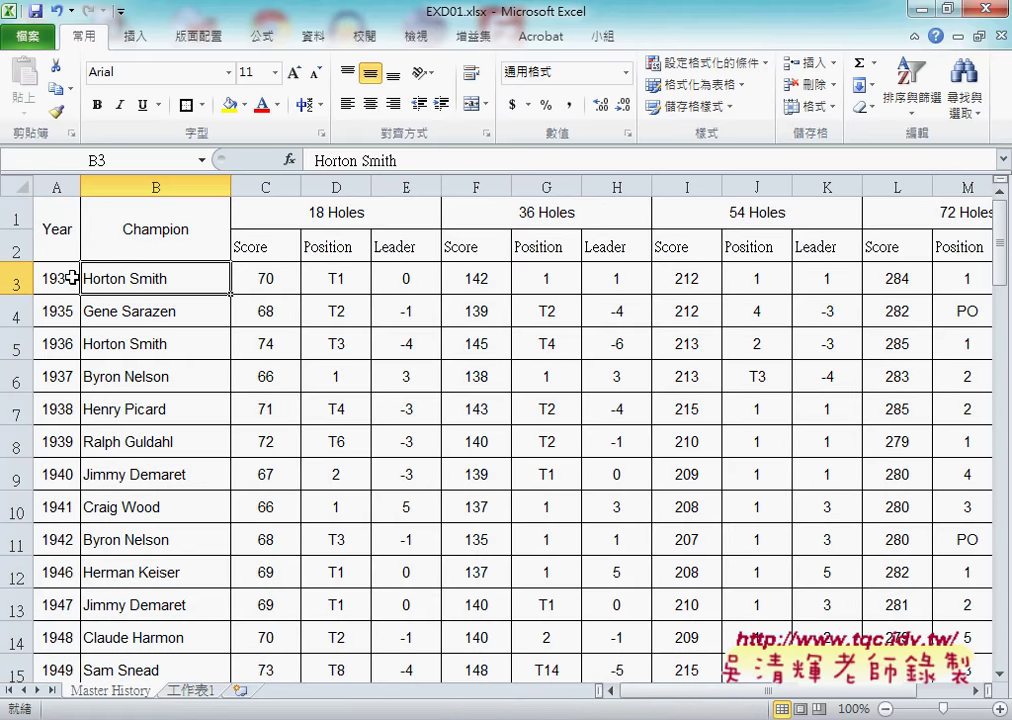
{"action": "left_click", "coordinate": [15, 250]}
{"action": "left_click", "coordinate": [15, 279]}
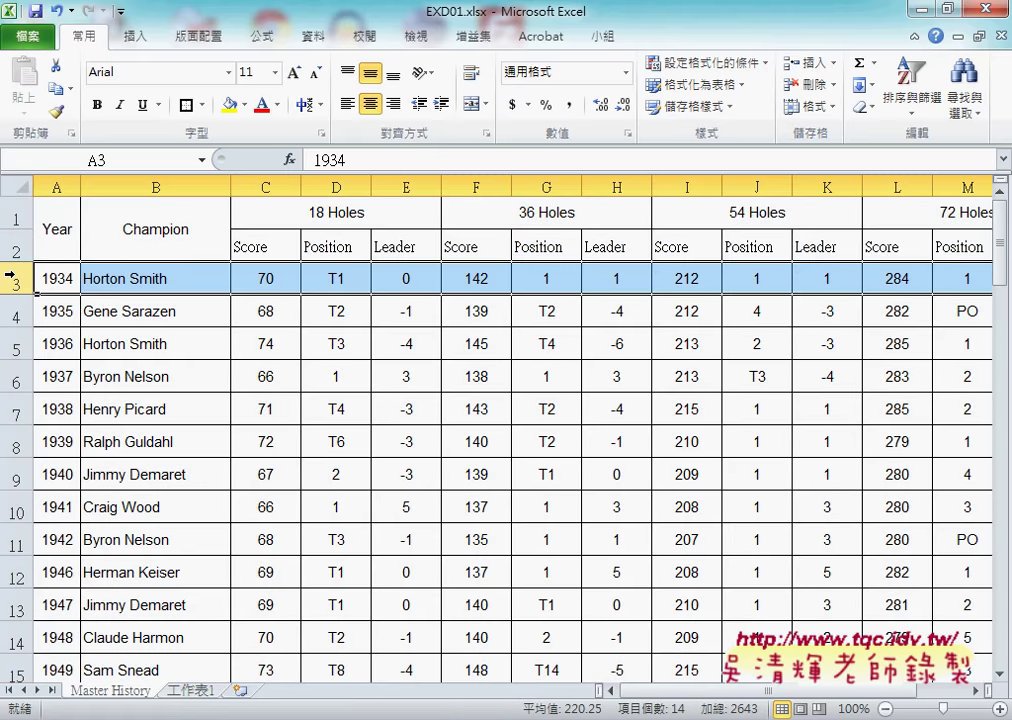
{"action": "left_click_drag", "start_coordinate": [15, 250], "coordinate": [15, 215]}
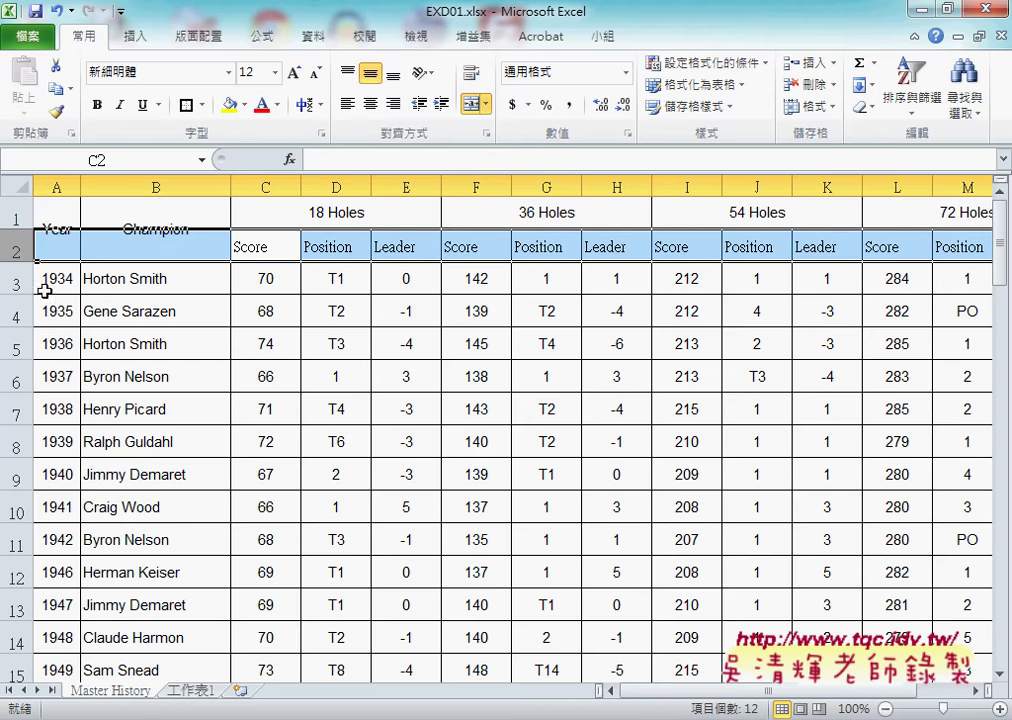
{"action": "left_click", "coordinate": [15, 278]}
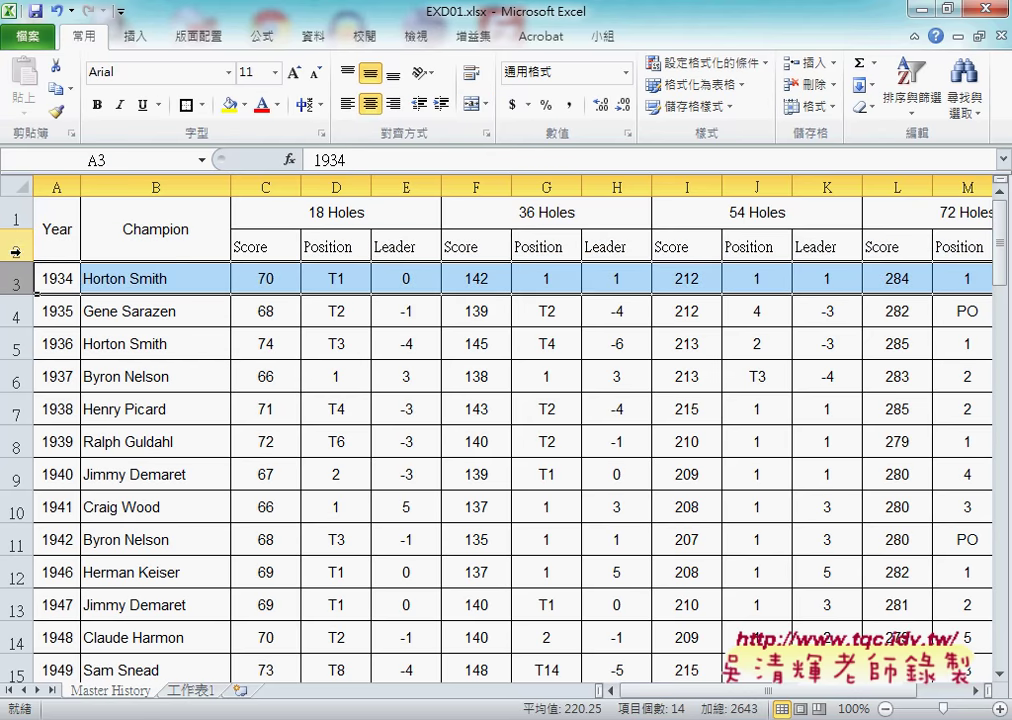
{"action": "mouse_move", "coordinate": [42, 252]}
{"action": "left_mouse_down"}
{"action": "mouse_move", "coordinate": [717, 241]}
{"action": "mouse_move", "coordinate": [698, 244]}
{"action": "left_mouse_up"}
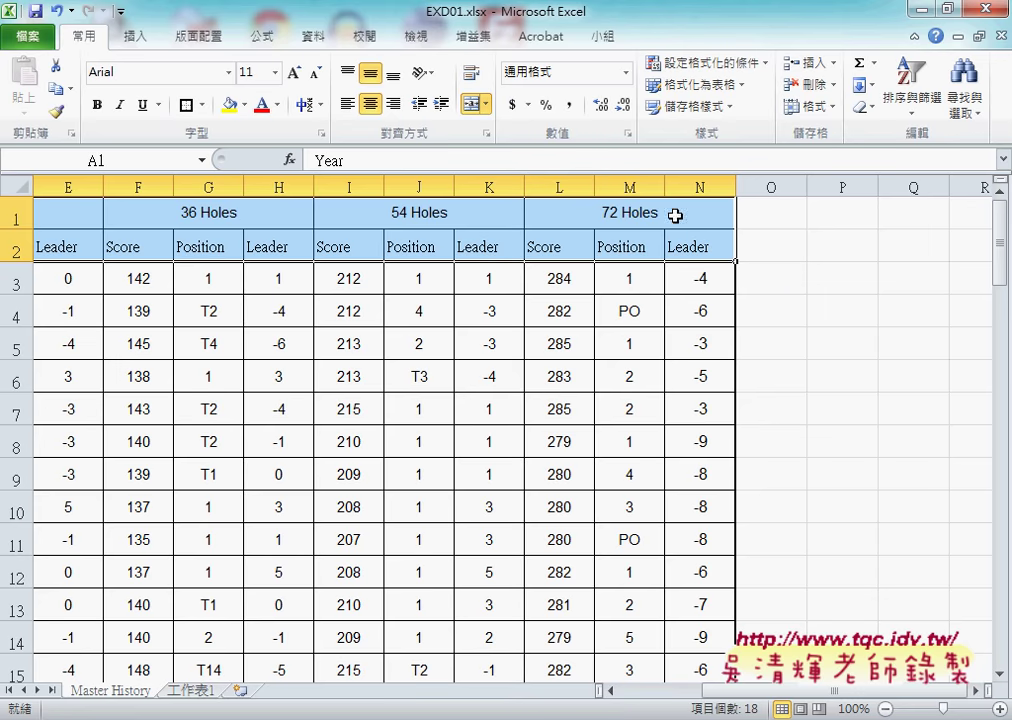
Step: Circle the Bottom Double Border option and mark the header rows as its target
{"action": "left_click", "coordinate": [202, 105]}
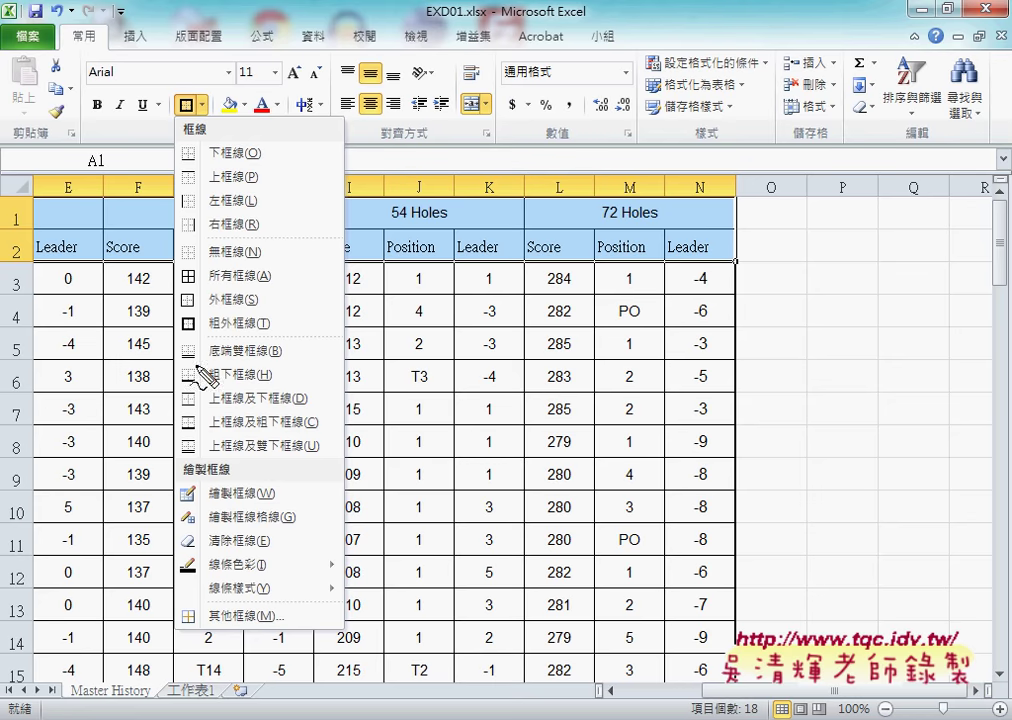
{"action": "left_click_drag", "start_coordinate": [295, 364], "coordinate": [172, 348]}
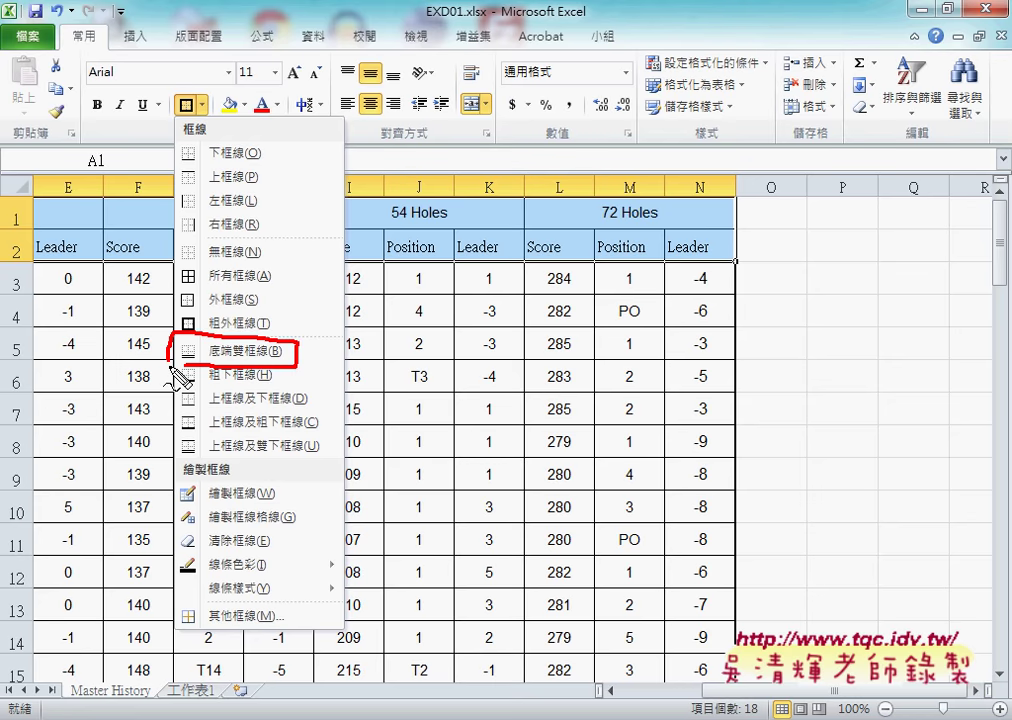
{"action": "mouse_move", "coordinate": [4, 180]}
{"action": "left_mouse_down"}
{"action": "mouse_move", "coordinate": [2, 265]}
{"action": "mouse_move", "coordinate": [66, 179]}
{"action": "mouse_move", "coordinate": [595, 178]}
{"action": "mouse_move", "coordinate": [748, 215]}
{"action": "mouse_move", "coordinate": [502, 270]}
{"action": "mouse_move", "coordinate": [12, 265]}
{"action": "left_mouse_up"}
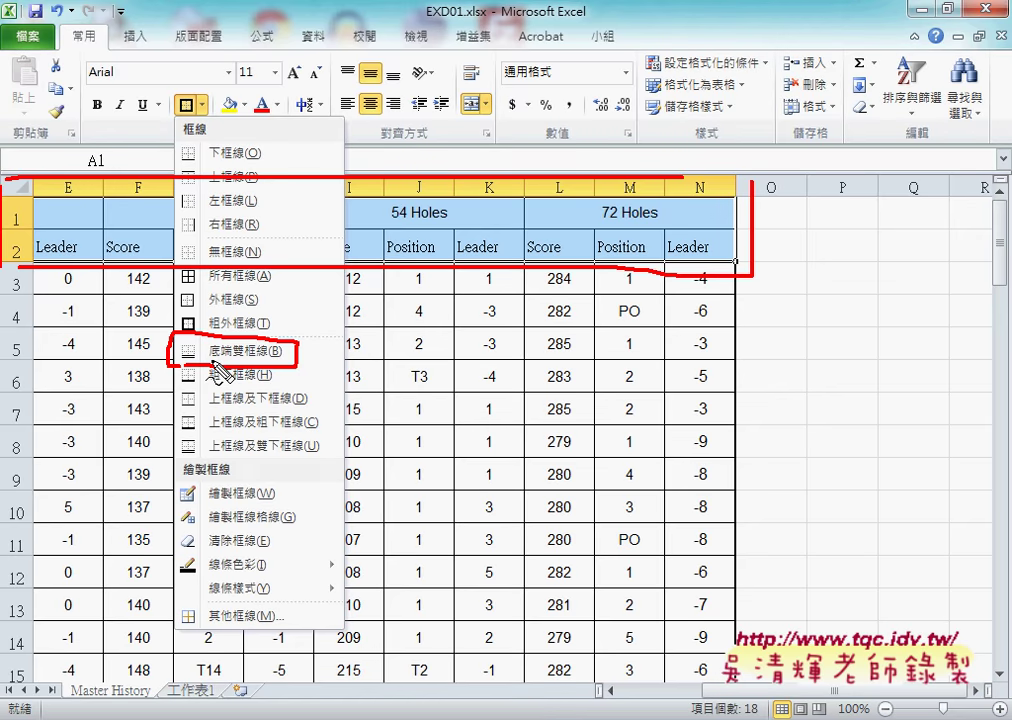
{"action": "key", "text": "Escape"}
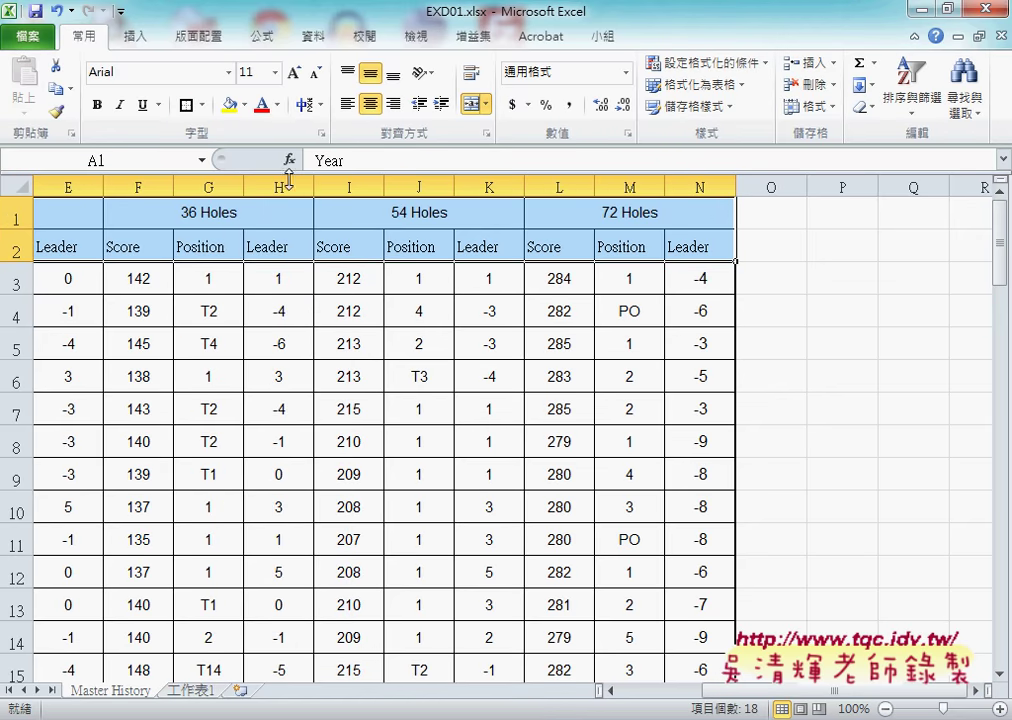
Step: Apply Bottom Double Border under A1:N2, inspect it from A4, and switch to the PDF
{"action": "left_click", "coordinate": [201, 105]}
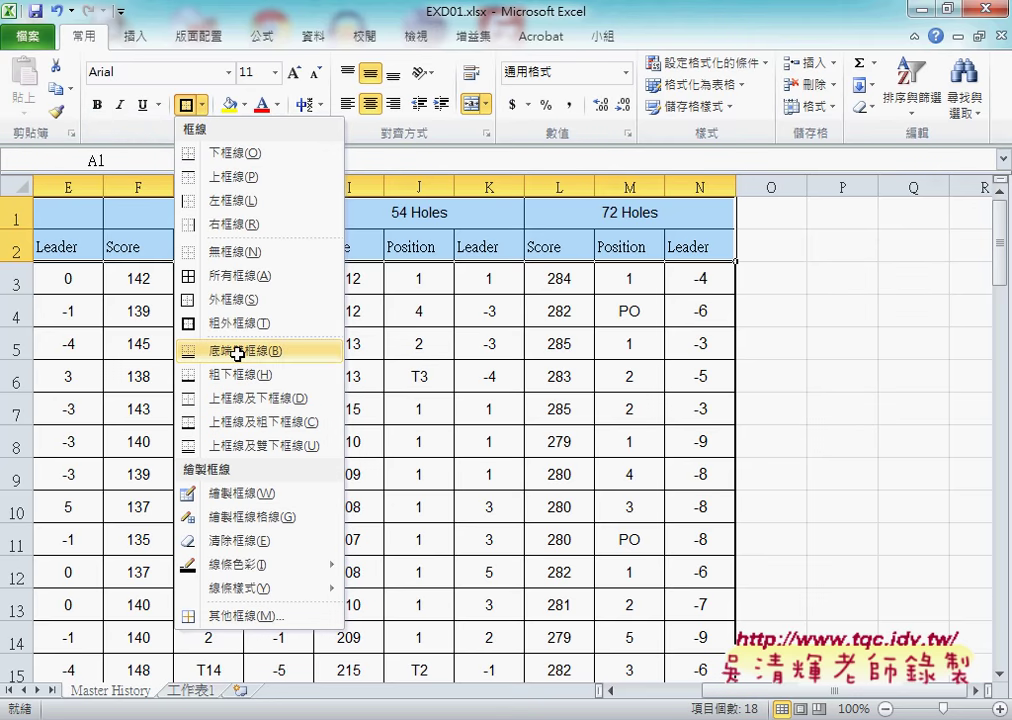
{"action": "left_click", "coordinate": [236, 352]}
{"action": "left_click", "coordinate": [150, 280]}
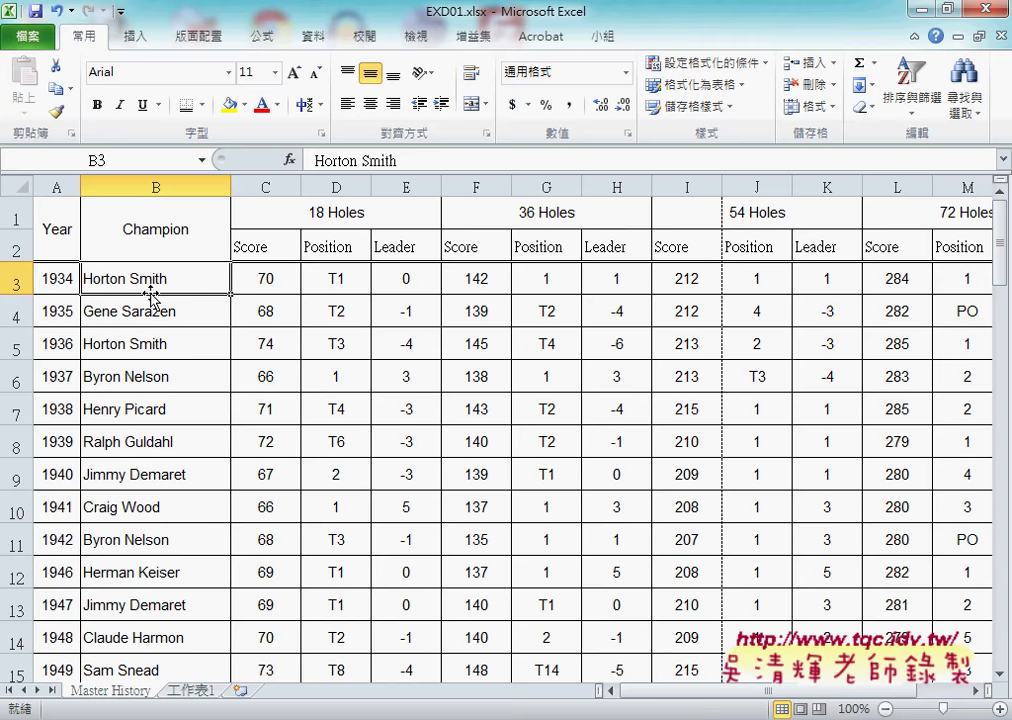
{"action": "left_click", "coordinate": [52, 296]}
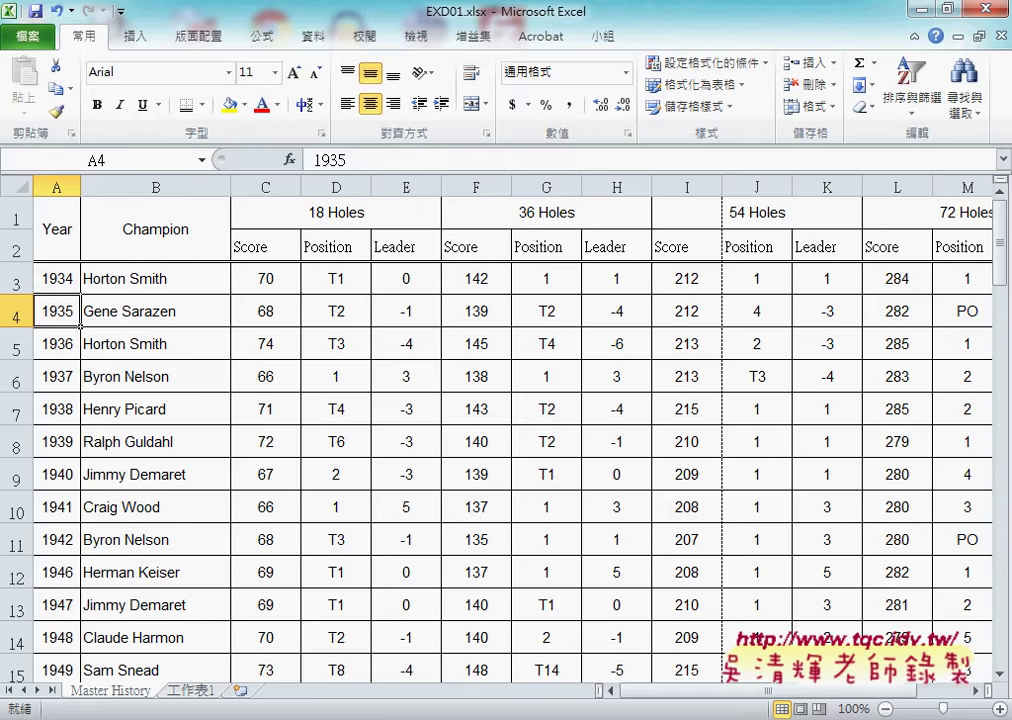
{"action": "key", "text": "alt+Tab"}
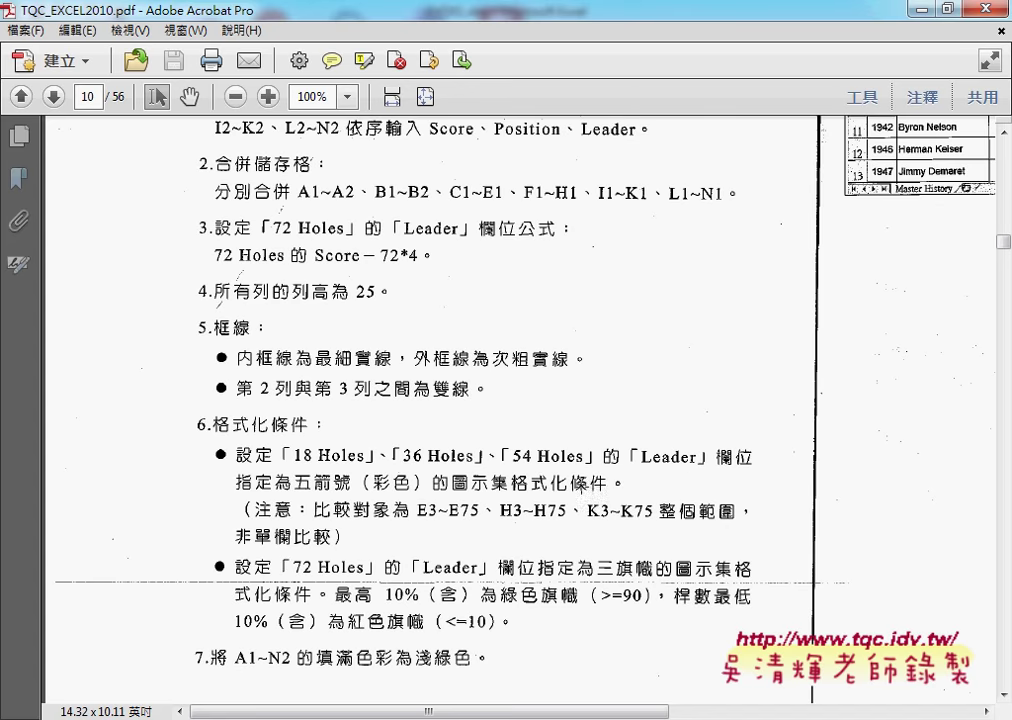
Step: Bring up the finished 108.xlsx reference workbook and inspect cell E3
{"action": "left_click", "coordinate": [455, 719]}
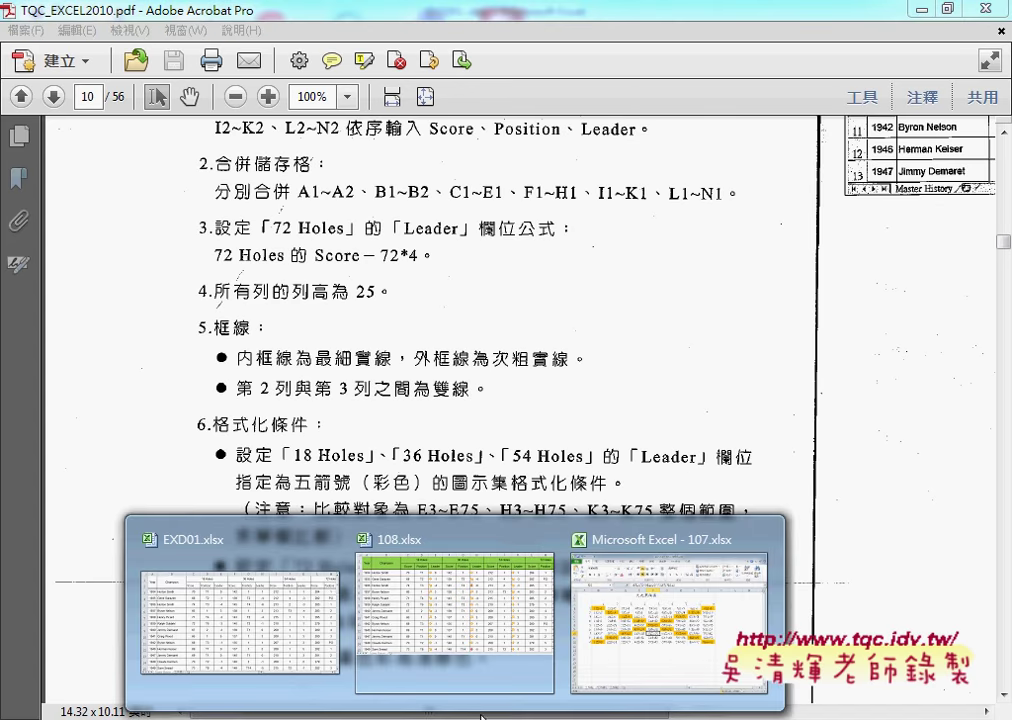
{"action": "left_click", "coordinate": [483, 636]}
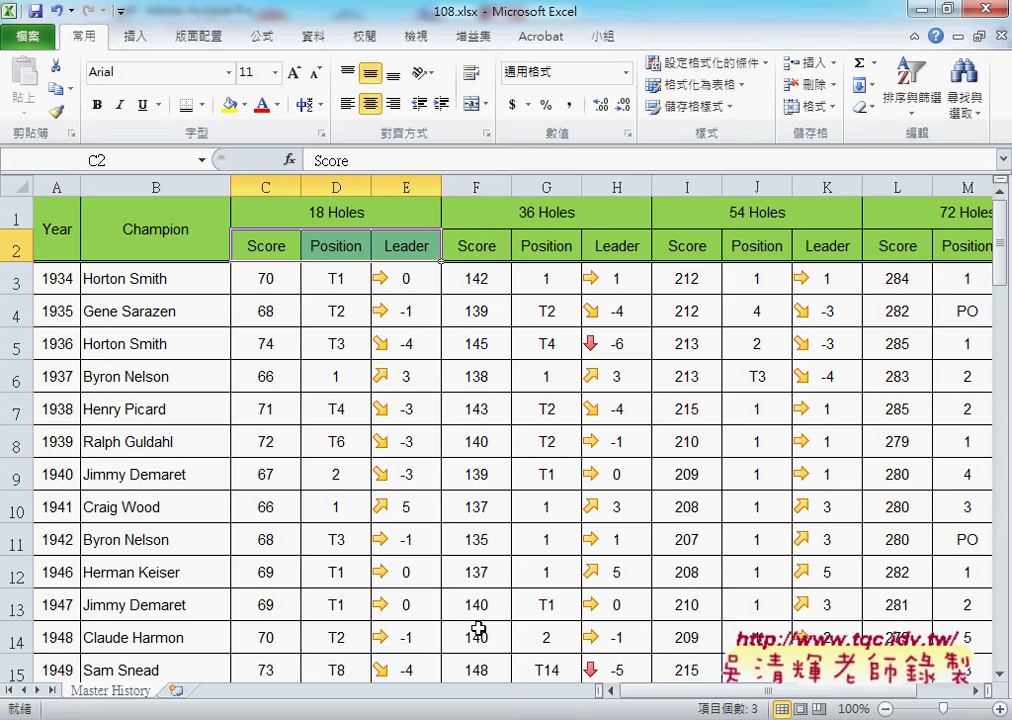
{"action": "left_click", "coordinate": [402, 280]}
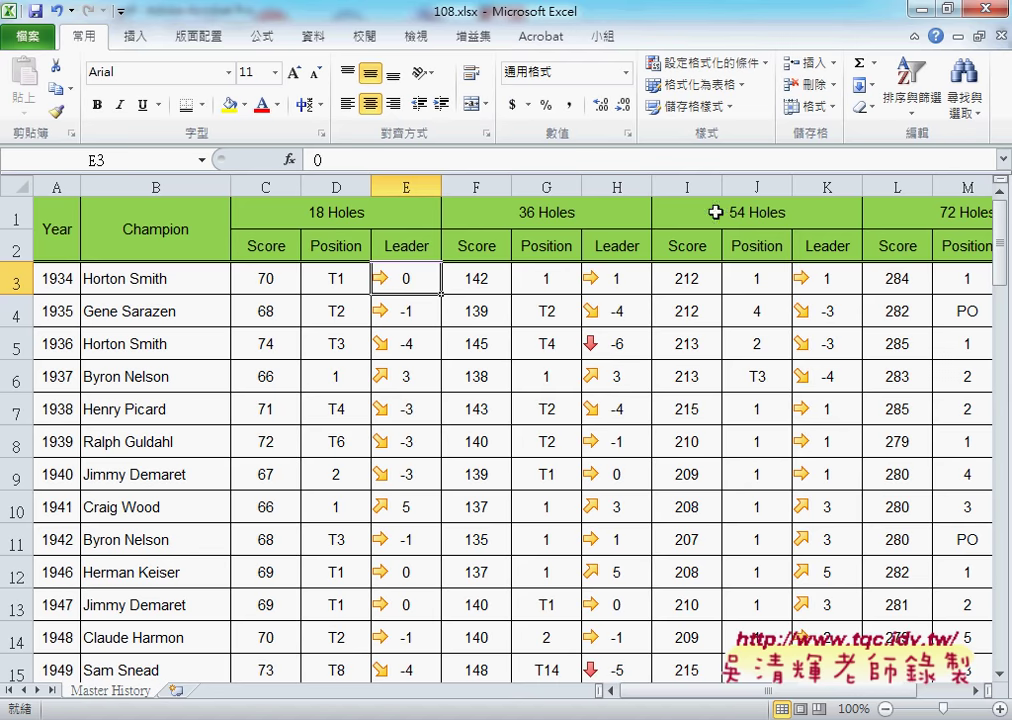
Step: Read the icon-set requirements in the instructions PDF, then minimize everything to the desktop
{"action": "left_click", "coordinate": [921, 9]}
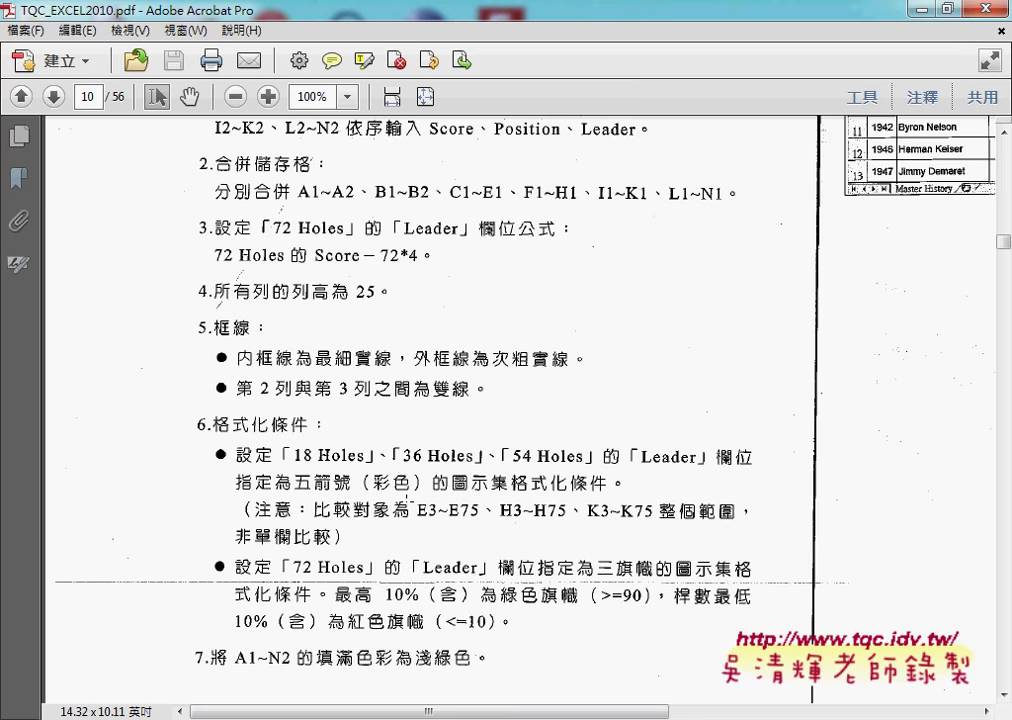
{"action": "scroll", "coordinate": [407, 500], "scroll_direction": "down", "scroll_amount": 1}
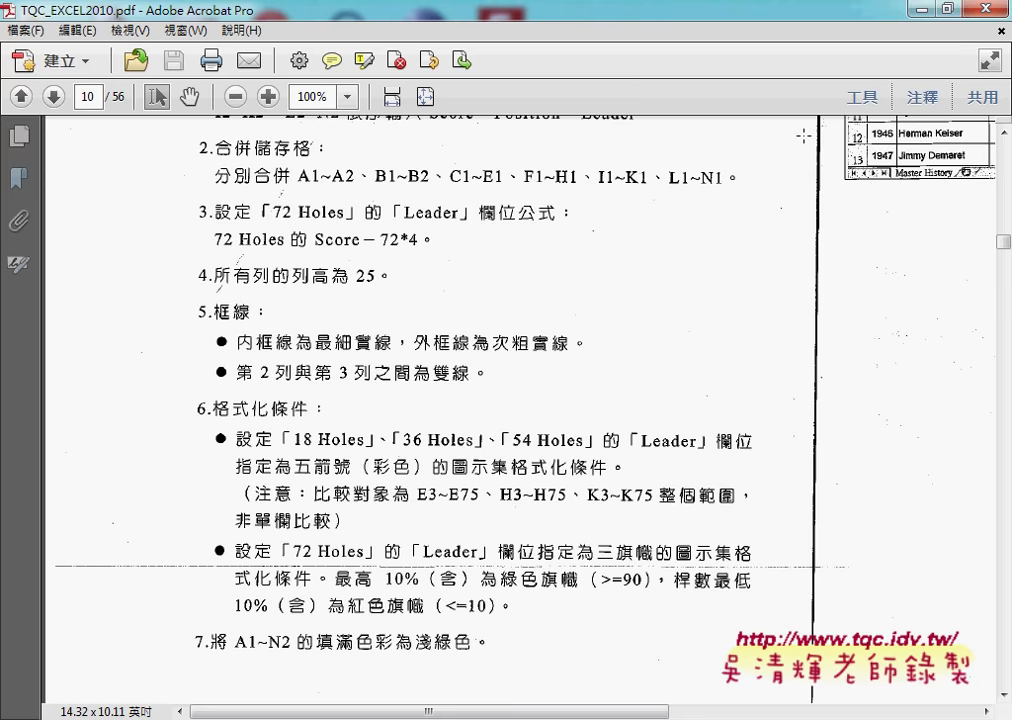
{"action": "key", "text": "super+d"}
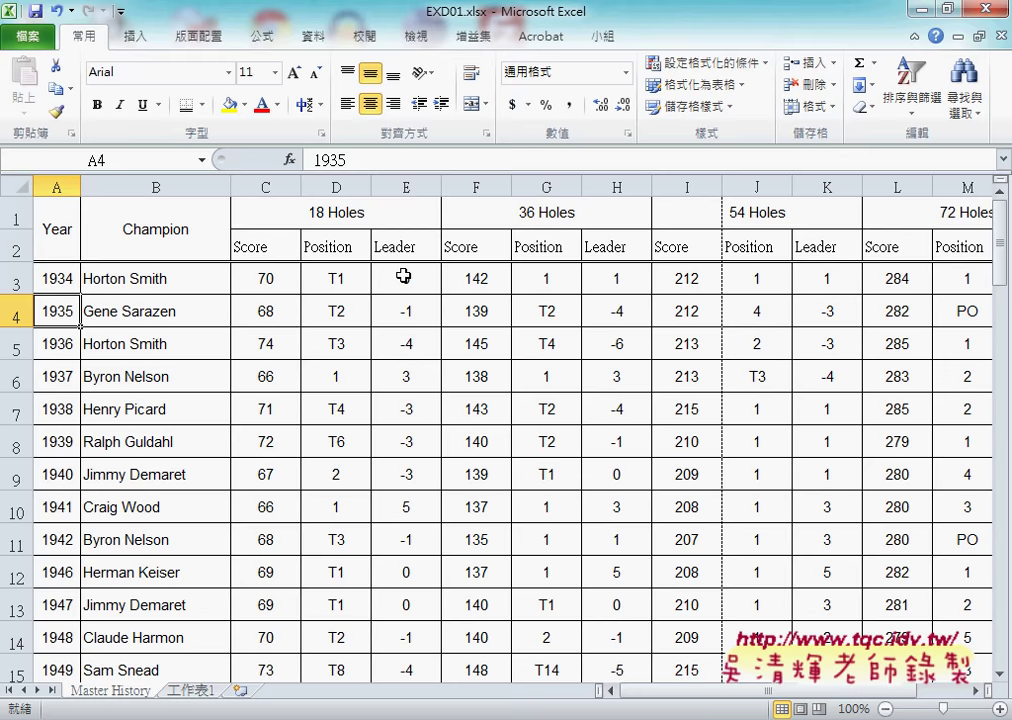
Step: Select the 18 Holes Leader values E3:E75 in the golf workbook
{"action": "left_click", "coordinate": [403, 277]}
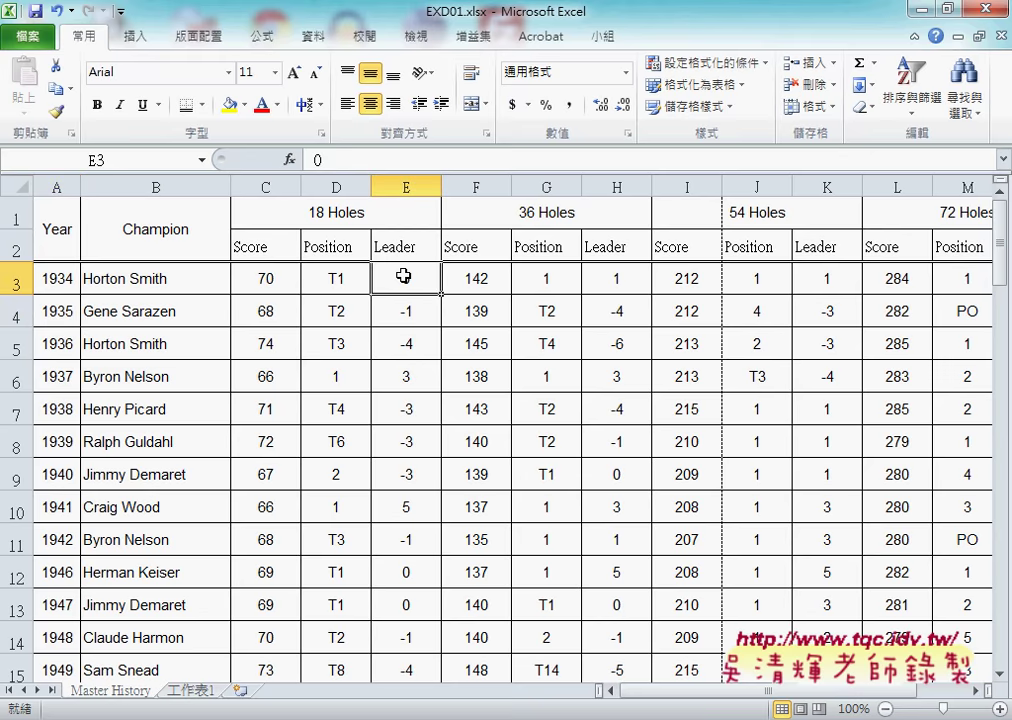
{"action": "scroll", "coordinate": [420, 460], "scroll_direction": "down", "scroll_amount": 5}
{"action": "scroll", "coordinate": [423, 463], "scroll_direction": "down", "scroll_amount": 4}
{"action": "scroll", "coordinate": [423, 500], "scroll_direction": "down", "scroll_amount": 7}
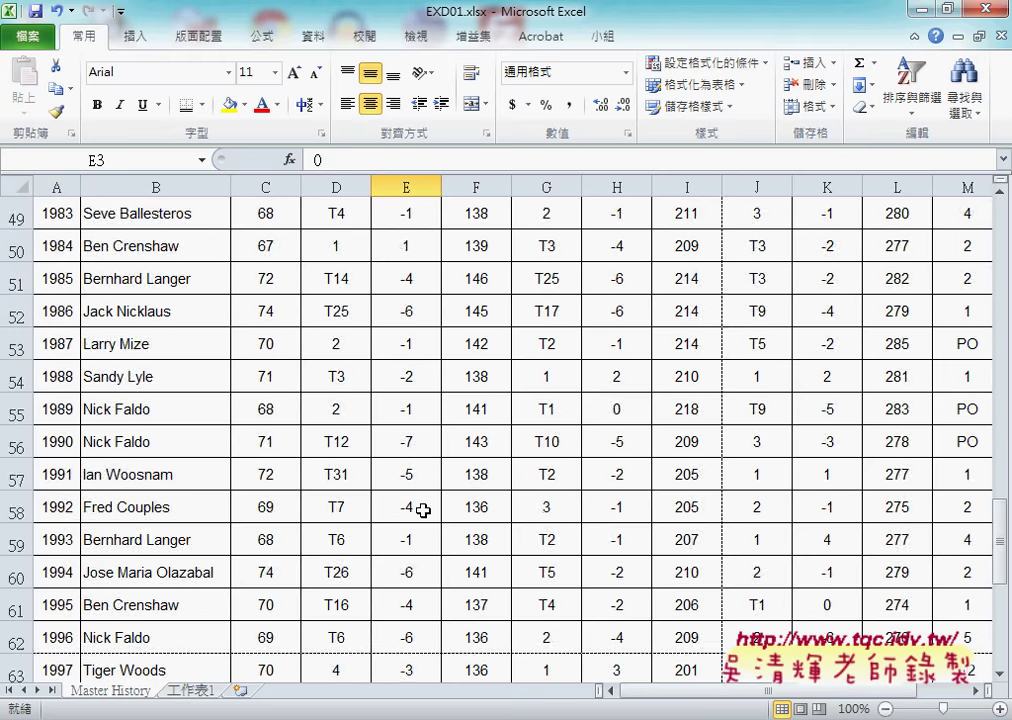
{"action": "scroll", "coordinate": [423, 510], "scroll_direction": "down", "scroll_amount": 5}
{"action": "scroll", "coordinate": [421, 510], "scroll_direction": "down", "scroll_amount": 1}
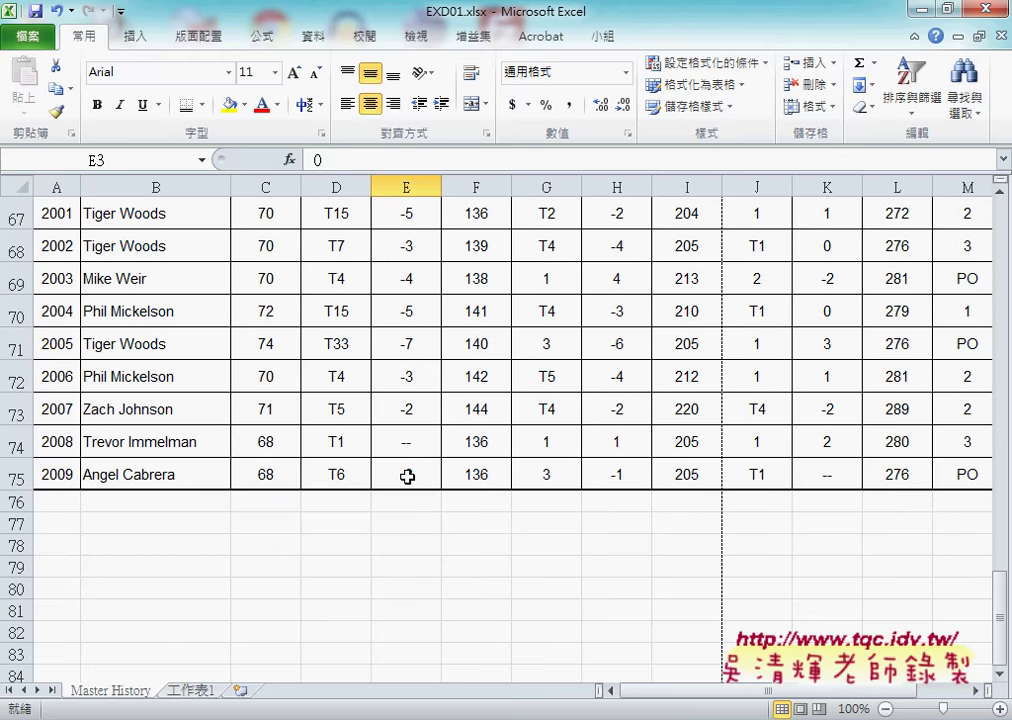
{"action": "left_click", "coordinate": [407, 476], "text": "shift"}
{"action": "scroll", "coordinate": [407, 476], "scroll_direction": "up", "scroll_amount": 7}
{"action": "scroll", "coordinate": [407, 476], "scroll_direction": "up", "scroll_amount": 13}
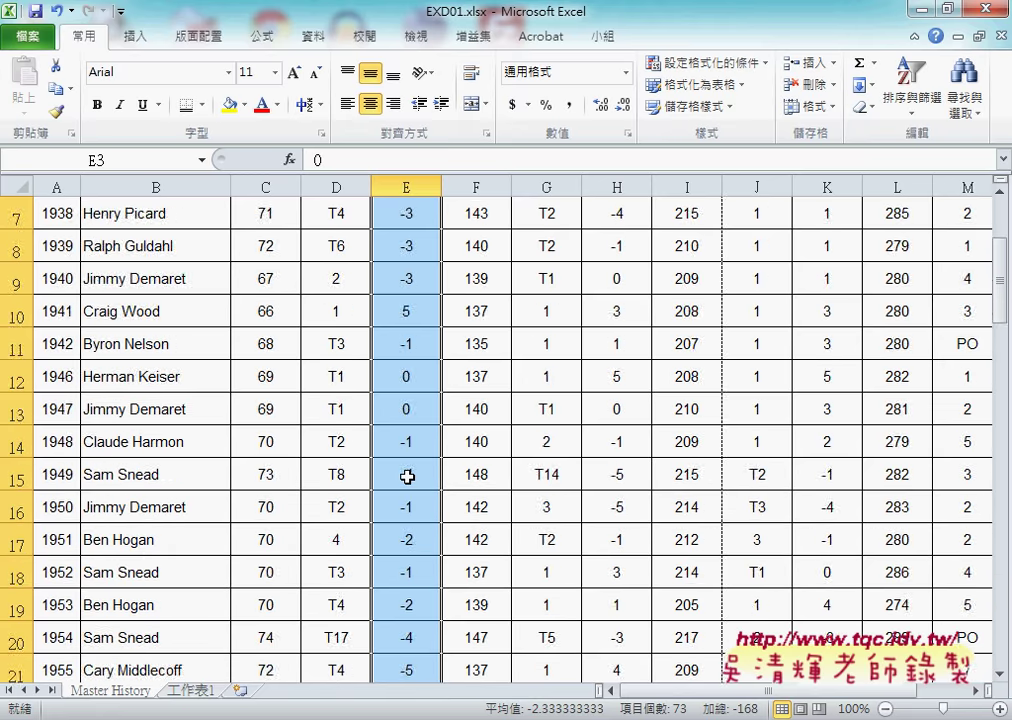
{"action": "scroll", "coordinate": [407, 476], "scroll_direction": "up", "scroll_amount": 2}
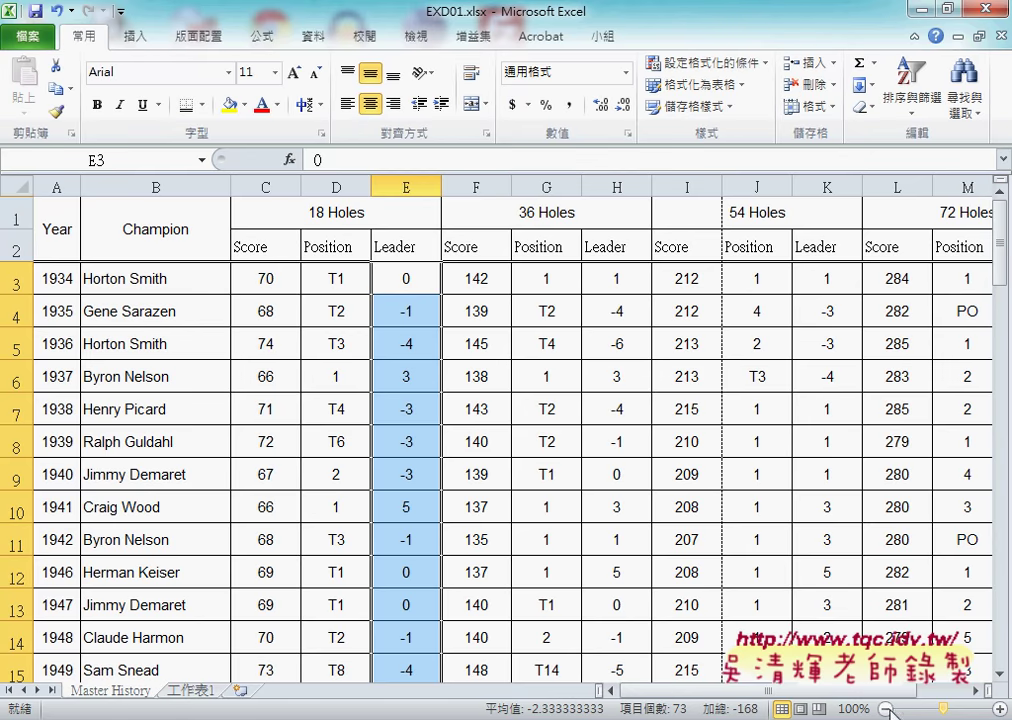
Step: Zoom out to 50% and select the 18 Holes Leader range E3:E75
{"action": "left_click", "coordinate": [886, 709]}
{"action": "left_click", "coordinate": [886, 709]}
{"action": "left_click", "coordinate": [886, 709]}
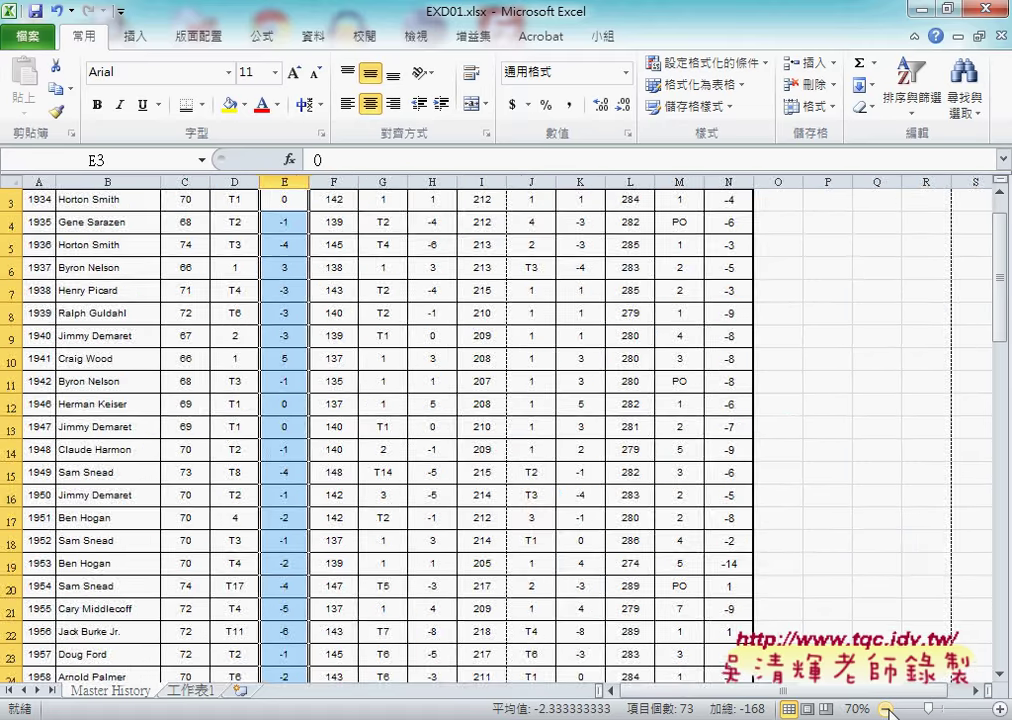
{"action": "left_click", "coordinate": [886, 709]}
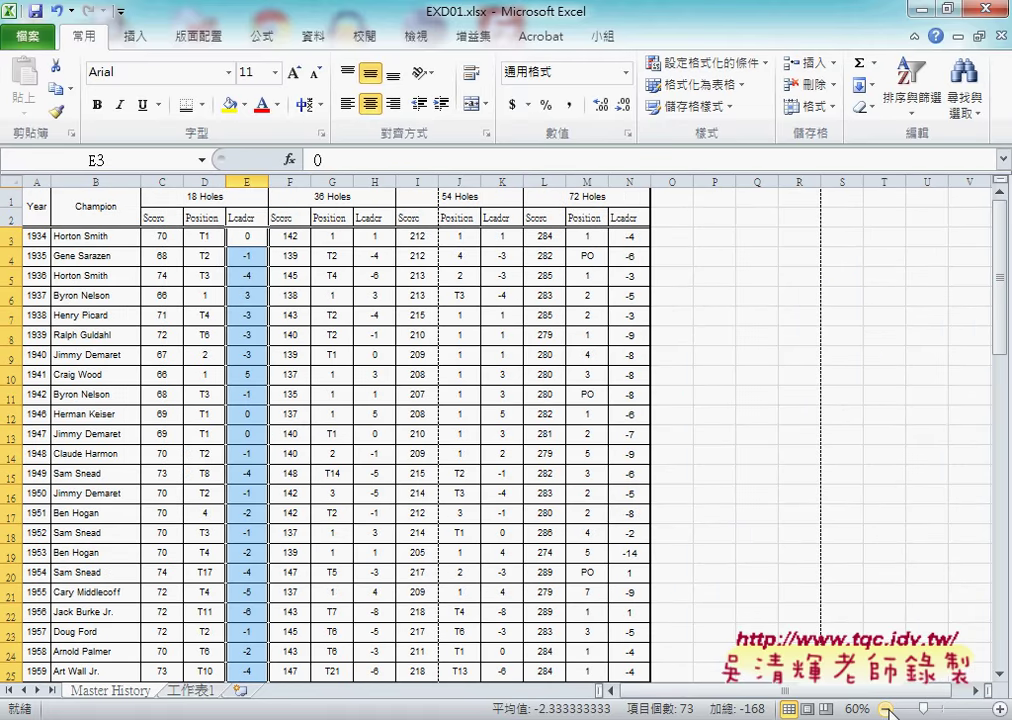
{"action": "scroll", "coordinate": [888, 710], "scroll_direction": "down", "scroll_amount": 2}
{"action": "scroll", "coordinate": [888, 710], "scroll_direction": "down", "scroll_amount": 1}
{"action": "scroll", "coordinate": [888, 710], "scroll_direction": "up", "scroll_amount": 3}
{"action": "left_click", "coordinate": [886, 709]}
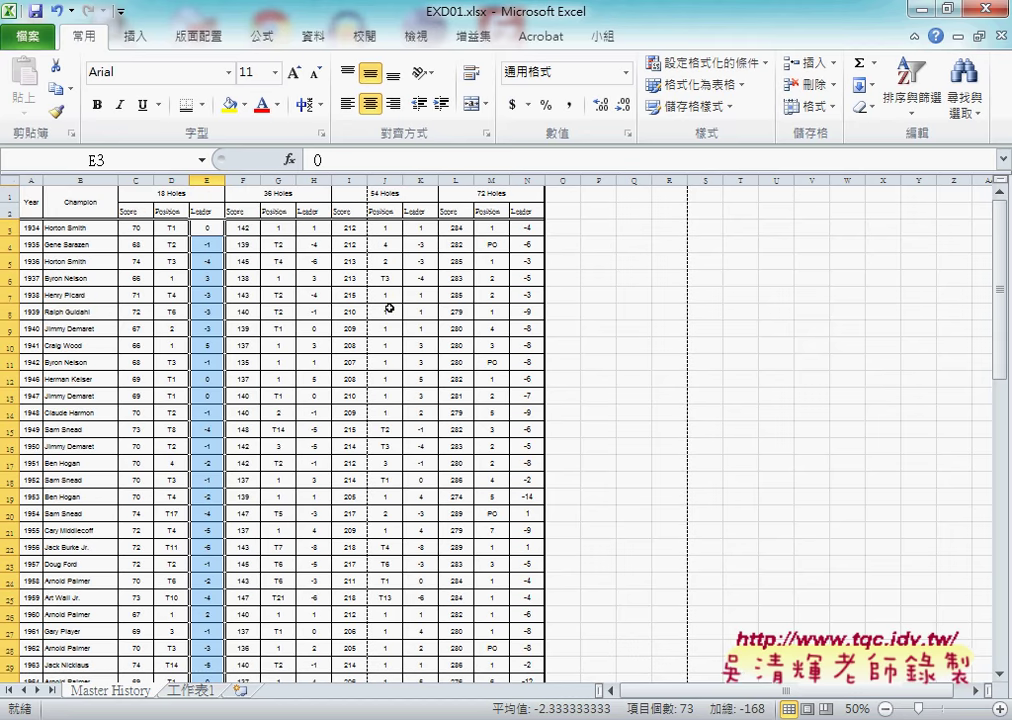
{"action": "left_click_drag", "start_coordinate": [313, 228], "coordinate": [310, 521]}
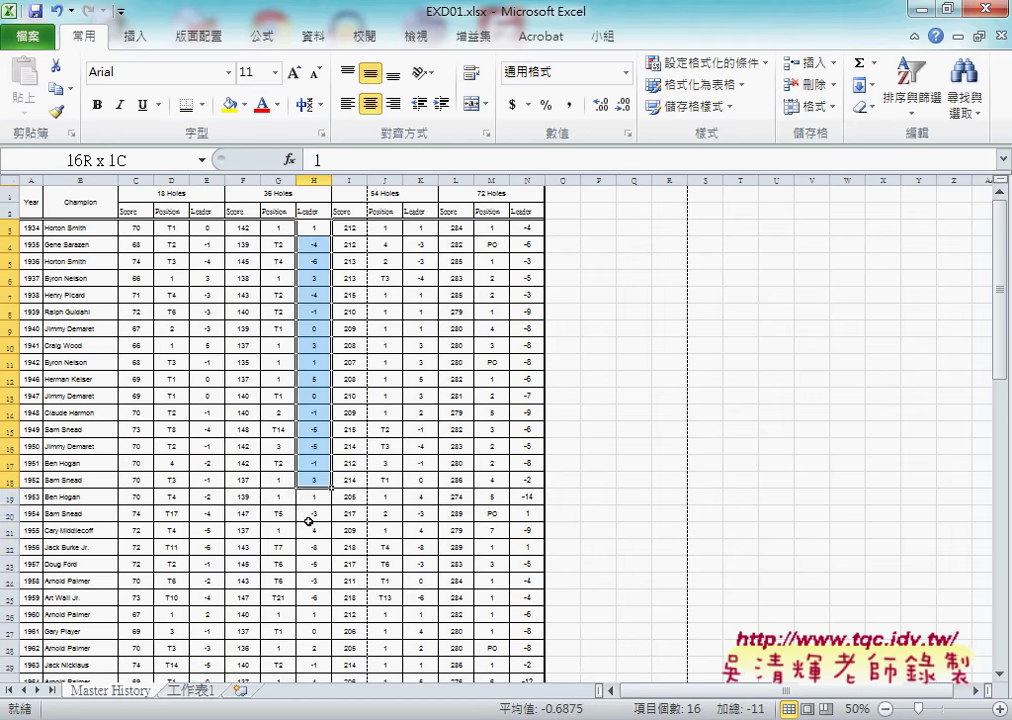
{"action": "mouse_move", "coordinate": [208, 228]}
{"action": "left_mouse_down"}
{"action": "mouse_move", "coordinate": [208, 617]}
{"action": "mouse_move", "coordinate": [221, 710]}
{"action": "mouse_move", "coordinate": [209, 656]}
{"action": "mouse_move", "coordinate": [226, 610]}
{"action": "left_mouse_up"}
{"action": "scroll", "coordinate": [226, 610], "scroll_direction": "up", "scroll_amount": 2}
{"action": "scroll", "coordinate": [226, 610], "scroll_direction": "up", "scroll_amount": 5}
{"action": "scroll", "coordinate": [225, 603], "scroll_direction": "up", "scroll_amount": 8}
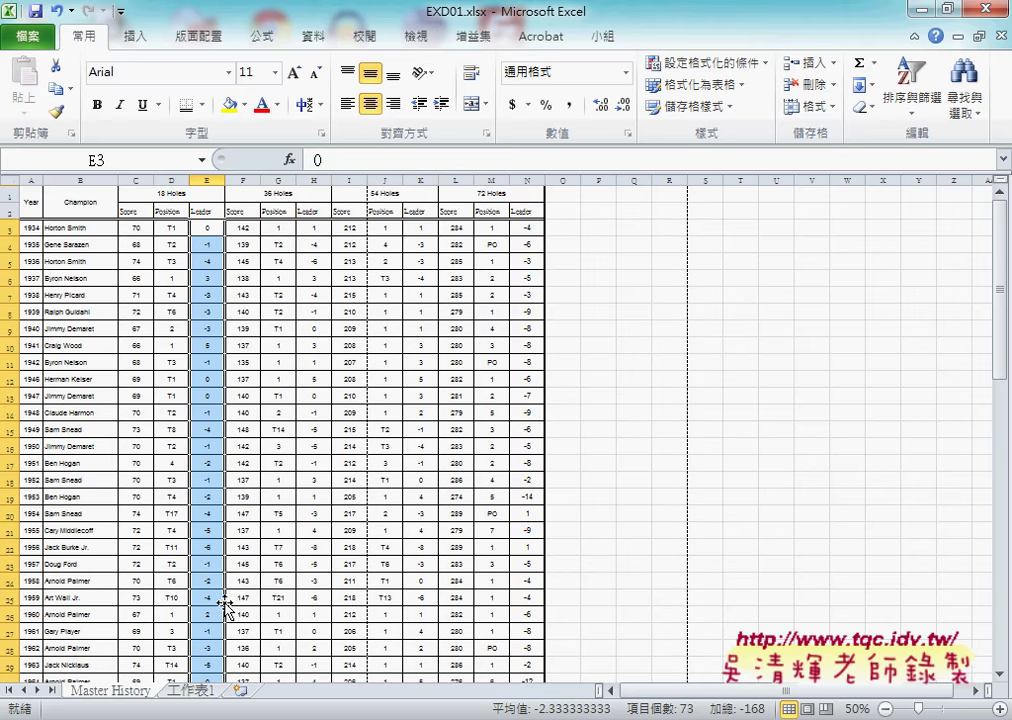
{"action": "left_click", "coordinate": [207, 228]}
{"action": "scroll", "coordinate": [208, 470], "scroll_direction": "down", "scroll_amount": 8}
{"action": "scroll", "coordinate": [210, 530], "scroll_direction": "down", "scroll_amount": 8}
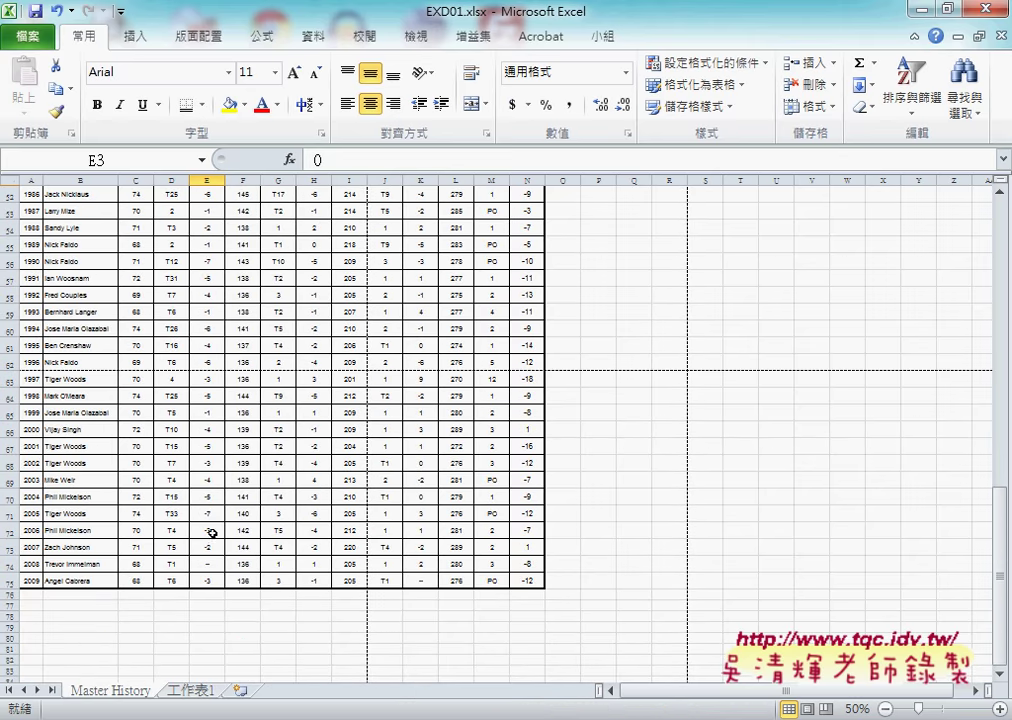
{"action": "left_click", "coordinate": [210, 585], "text": "shift"}
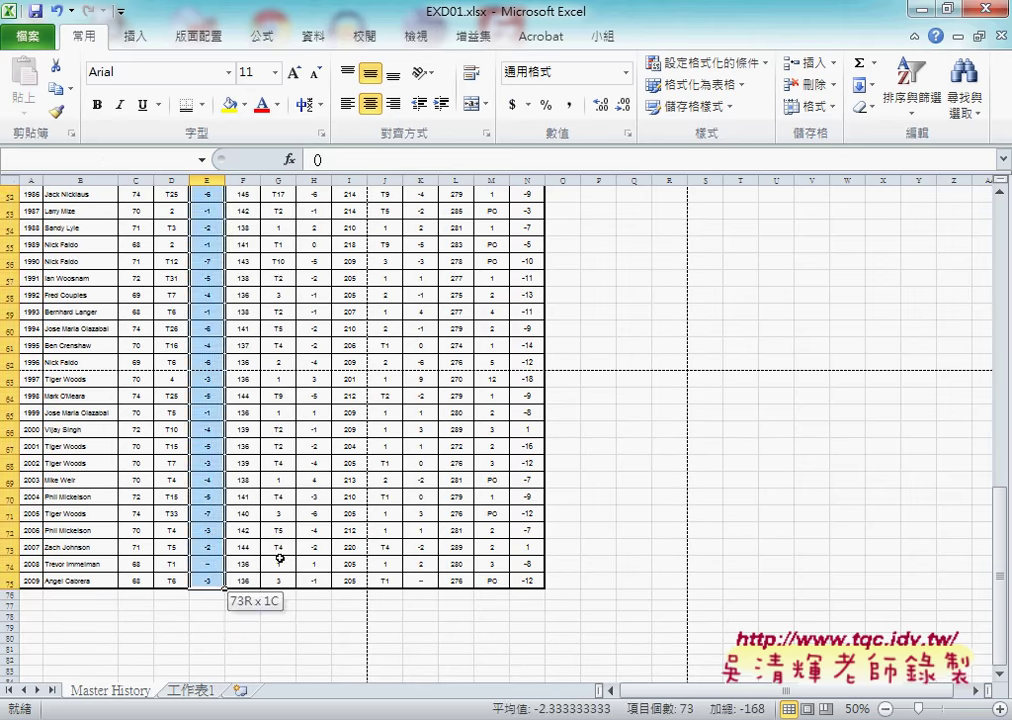
{"action": "scroll", "coordinate": [350, 513], "scroll_direction": "up", "scroll_amount": 6}
{"action": "scroll", "coordinate": [357, 531], "scroll_direction": "up", "scroll_amount": 11}
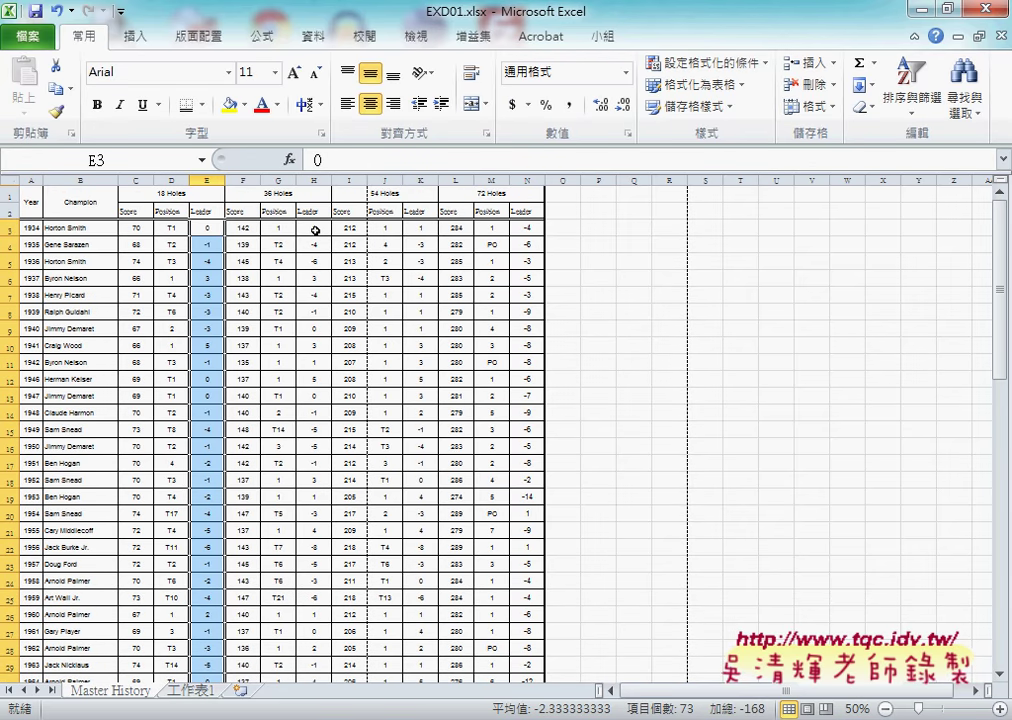
Step: Add H3:H75 and K3:K75 to the selection with Ctrl
{"action": "left_click_drag", "start_coordinate": [315, 231], "coordinate": [362, 665]}
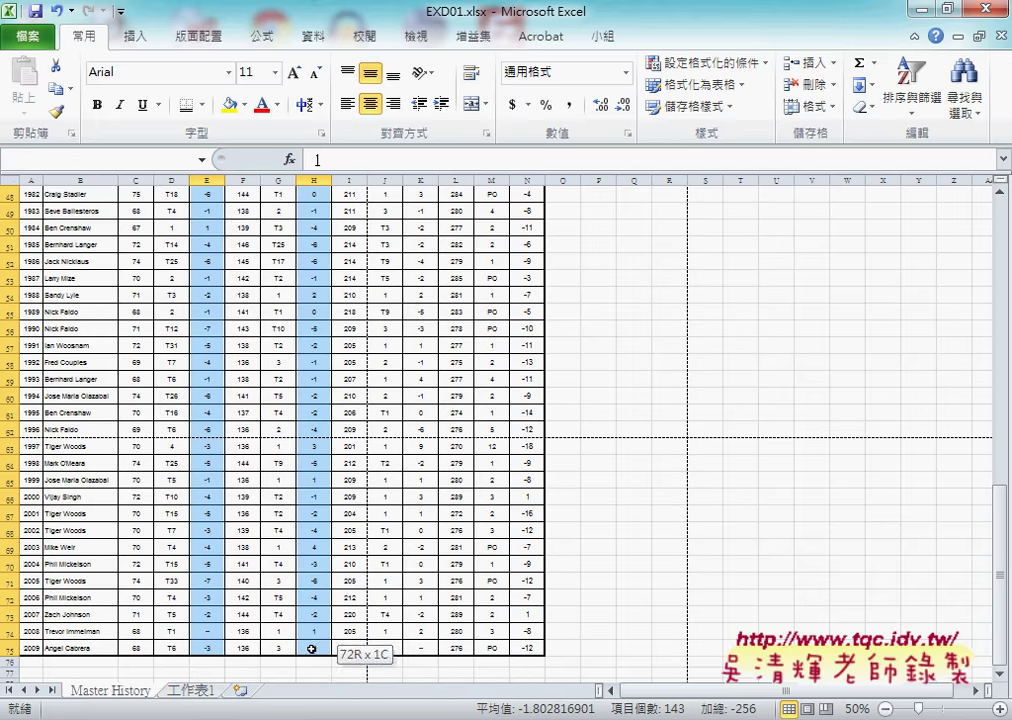
{"action": "left_click_drag", "start_coordinate": [362, 665], "coordinate": [310, 662]}
{"action": "scroll", "coordinate": [378, 578], "scroll_direction": "up", "scroll_amount": 7}
{"action": "scroll", "coordinate": [378, 578], "scroll_direction": "up", "scroll_amount": 9}
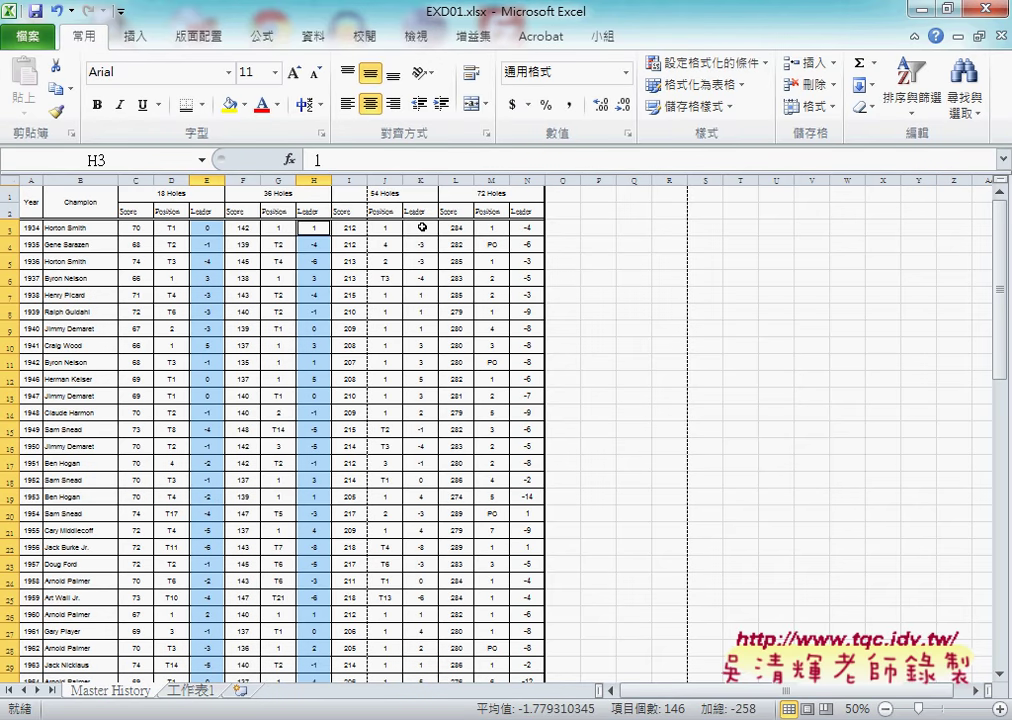
{"action": "mouse_move", "coordinate": [422, 228]}
{"action": "left_mouse_down"}
{"action": "mouse_move", "coordinate": [425, 664]}
{"action": "mouse_move", "coordinate": [422, 650]}
{"action": "left_mouse_up"}
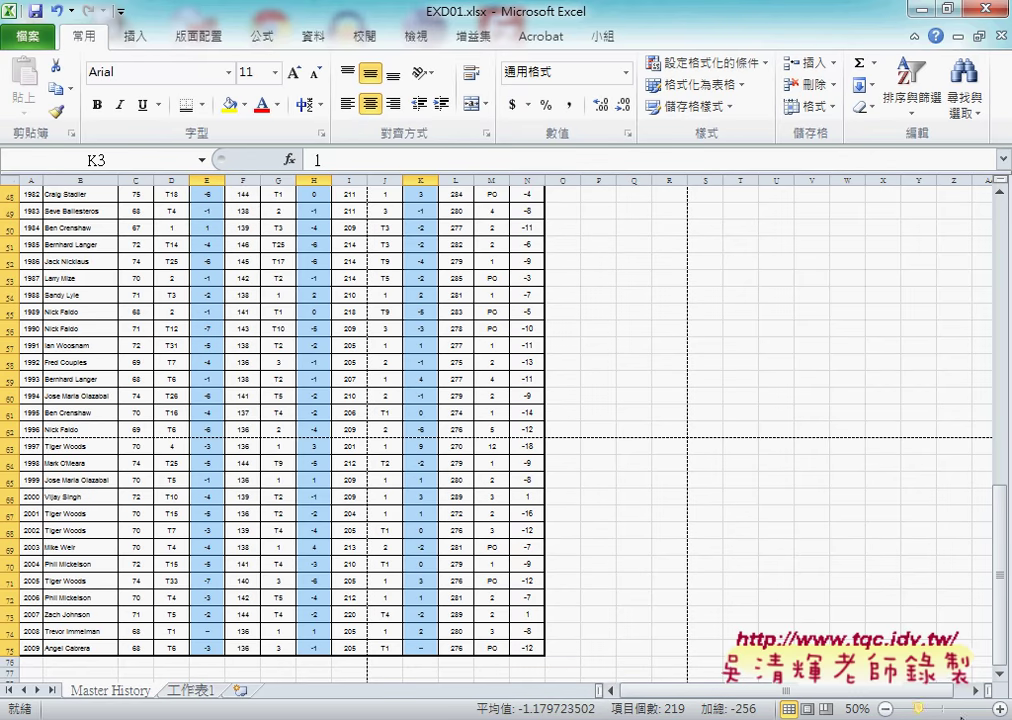
Step: Zoom to 90%, preview the Conditional Formatting icon sets, and recheck the PDF requirements
{"action": "left_click", "coordinate": [998, 708]}
{"action": "left_click", "coordinate": [998, 708]}
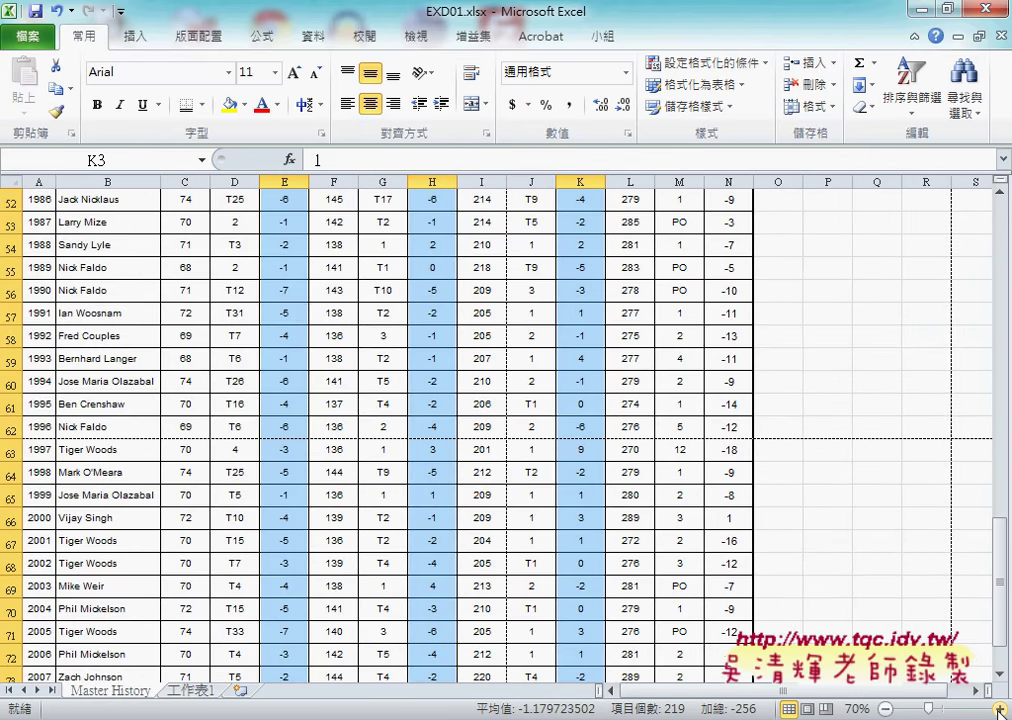
{"action": "left_click", "coordinate": [998, 708]}
{"action": "left_click", "coordinate": [998, 708]}
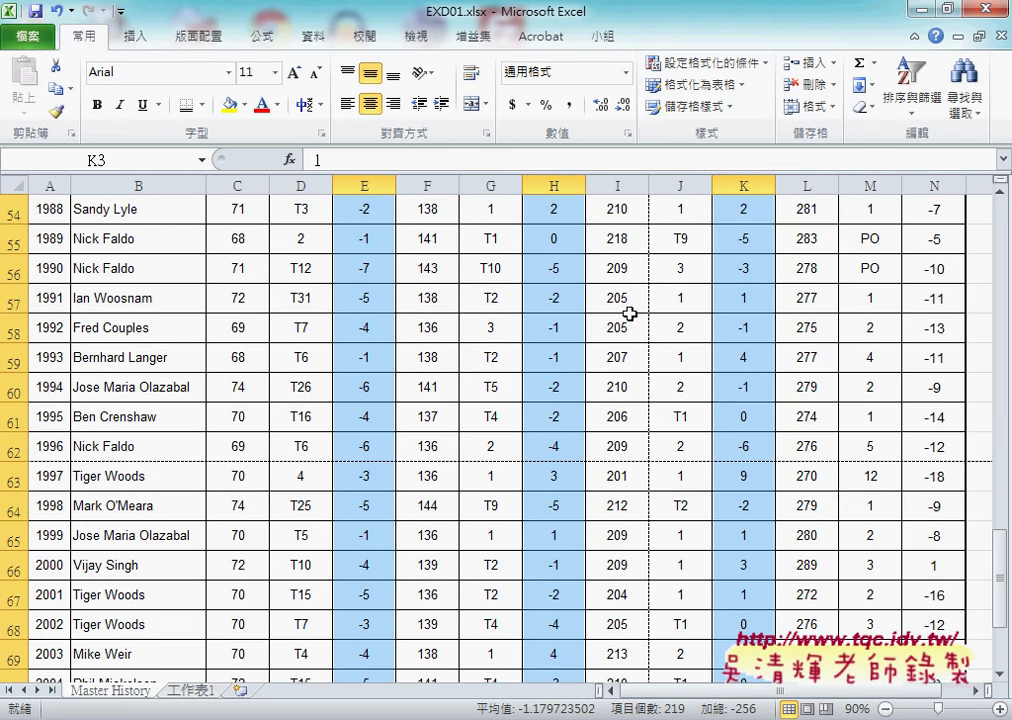
{"action": "left_click", "coordinate": [690, 73]}
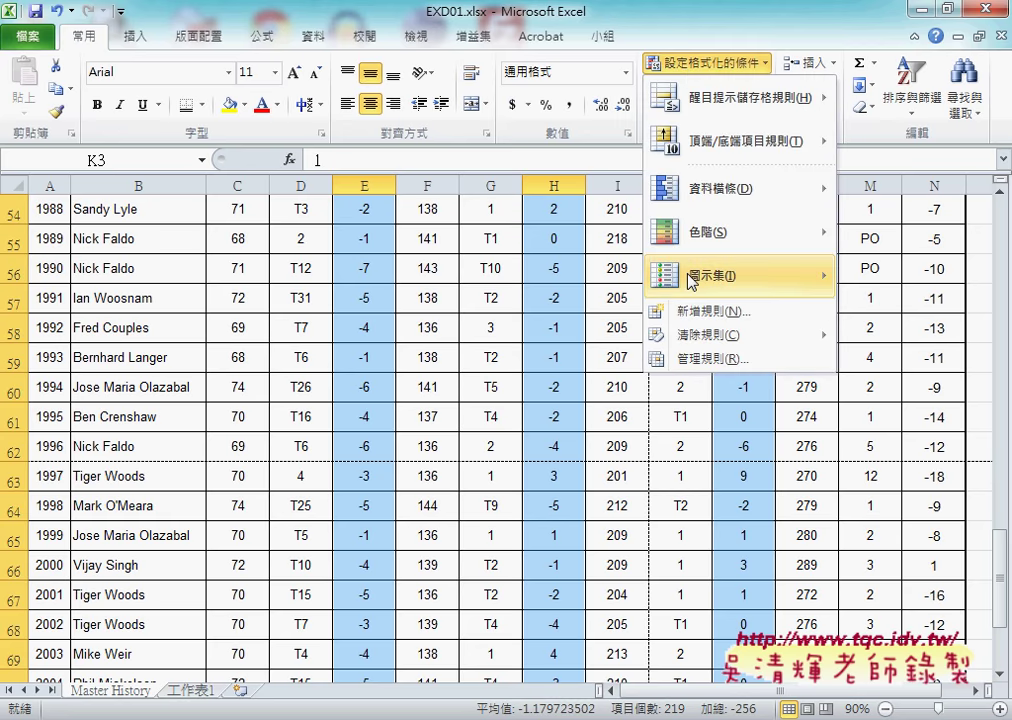
{"action": "mouse_move", "coordinate": [735, 276]}
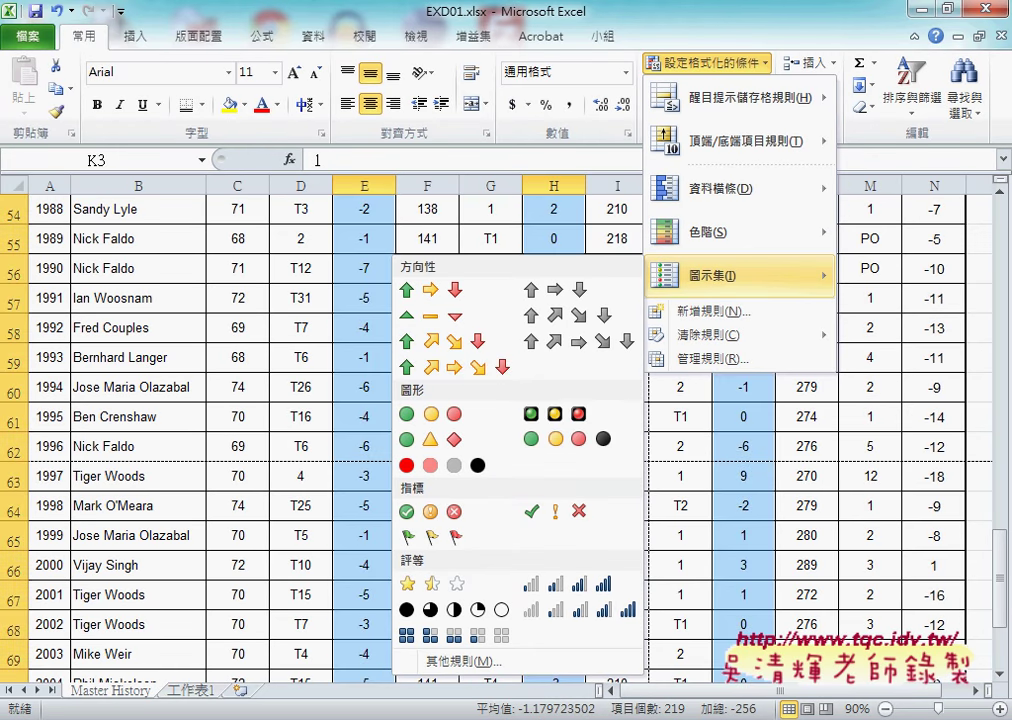
{"action": "key", "text": "Escape"}
{"action": "key", "text": "alt+Tab"}
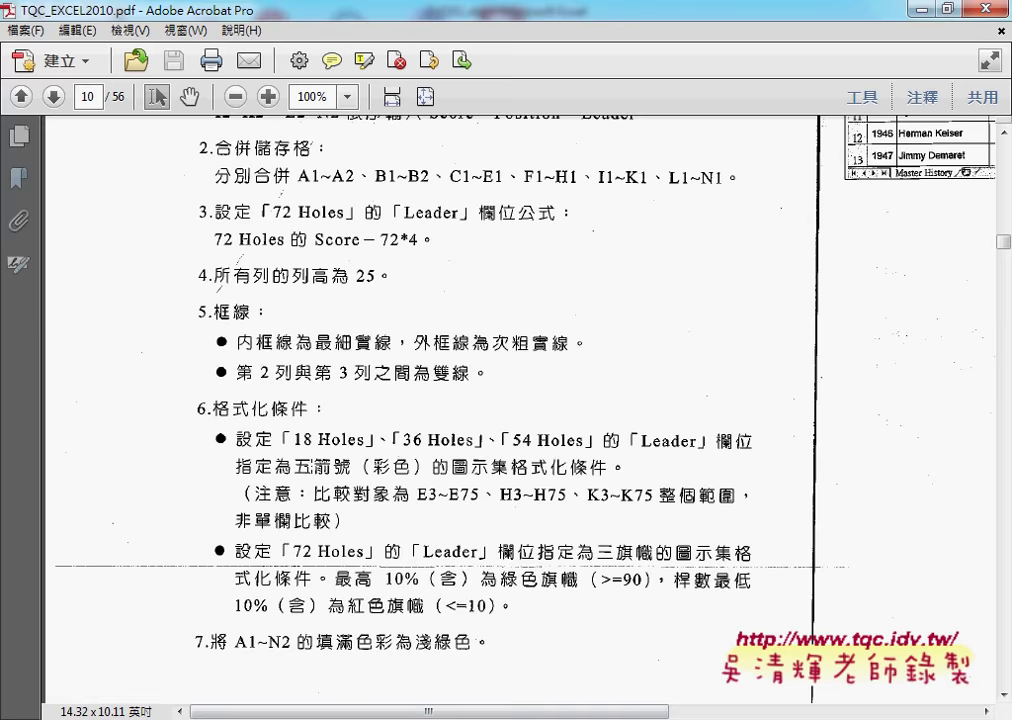
{"action": "key", "text": "alt+Tab"}
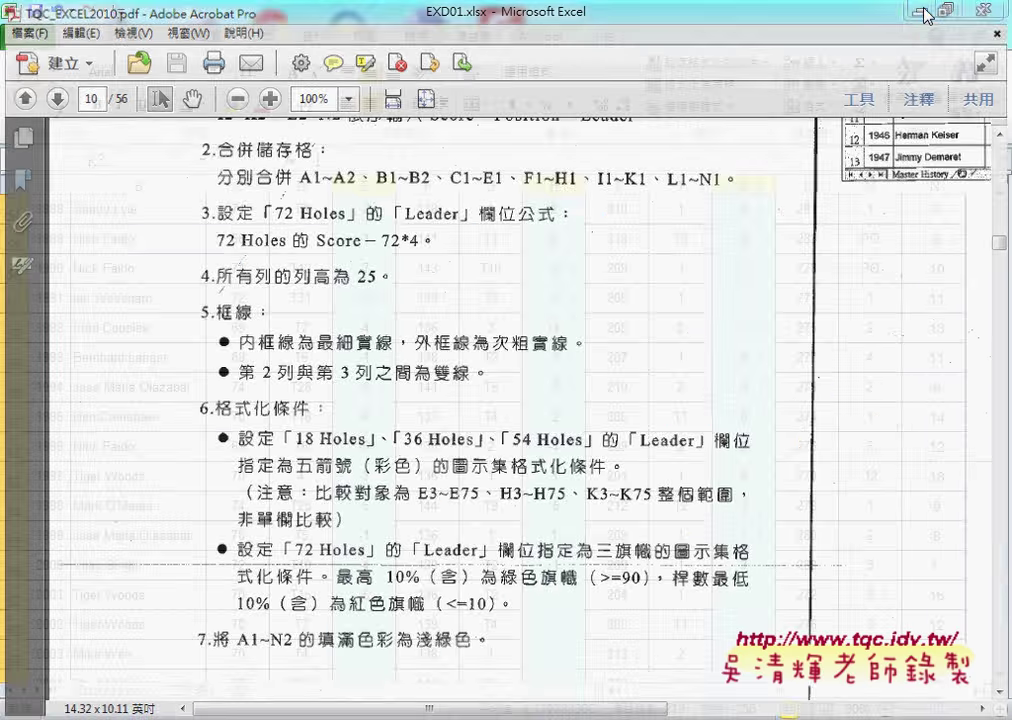
Step: Apply the 5 Arrows (Colored) icon set to the three Leader columns, then return to the PDF
{"action": "left_click", "coordinate": [714, 68]}
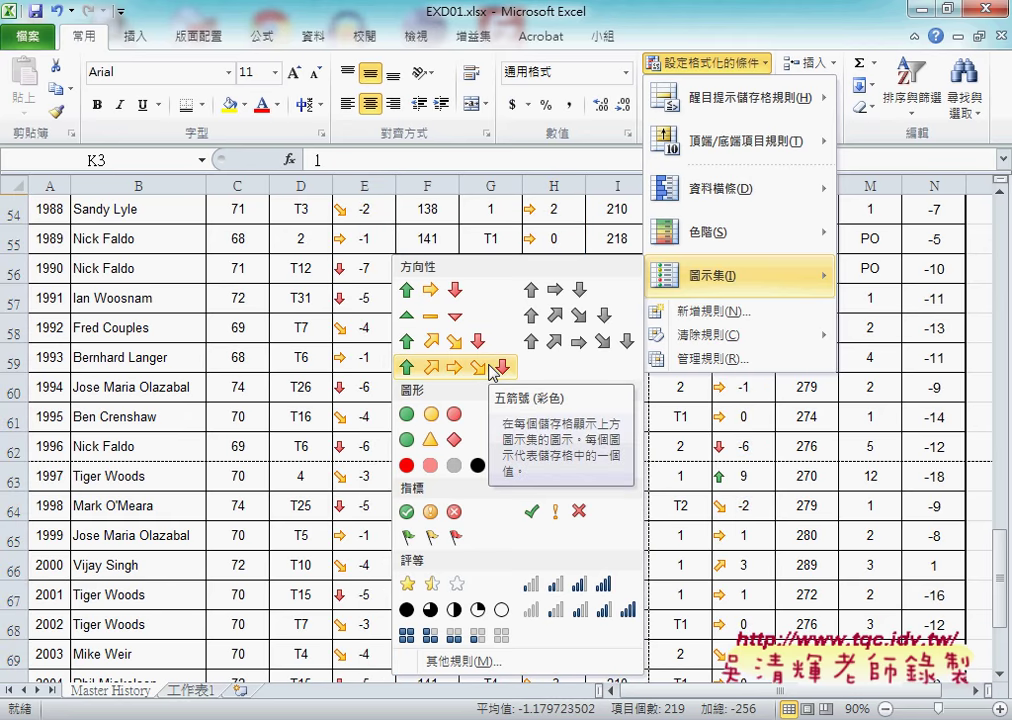
{"action": "left_click", "coordinate": [490, 369]}
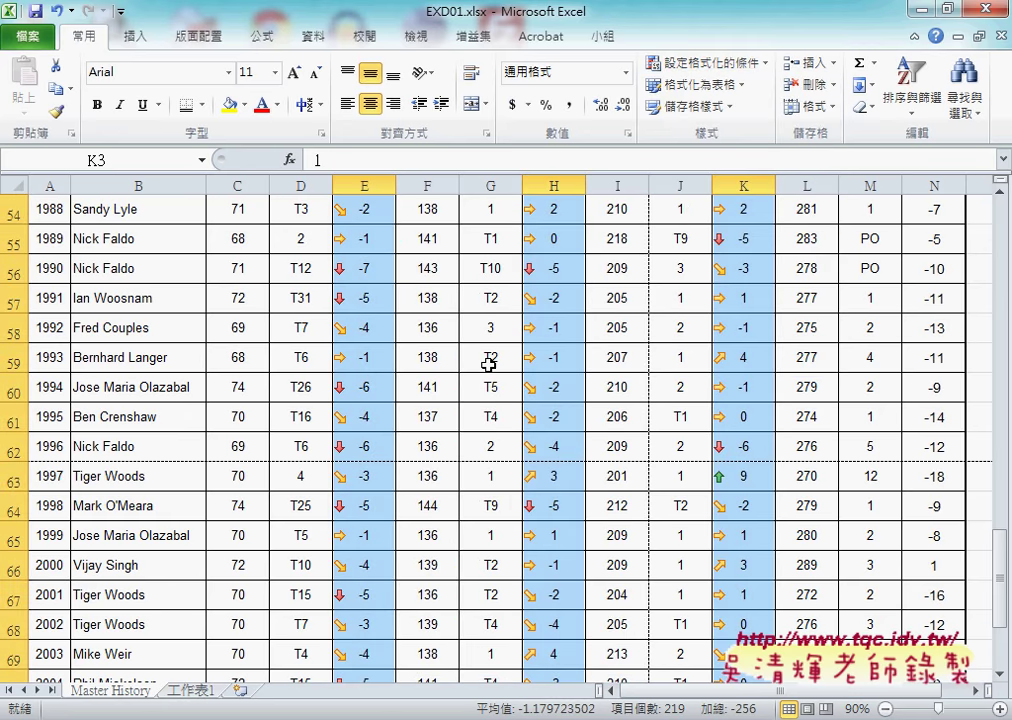
{"action": "scroll", "coordinate": [489, 364], "scroll_direction": "up", "scroll_amount": 5}
{"action": "scroll", "coordinate": [489, 364], "scroll_direction": "up", "scroll_amount": 8}
{"action": "scroll", "coordinate": [489, 364], "scroll_direction": "up", "scroll_amount": 5}
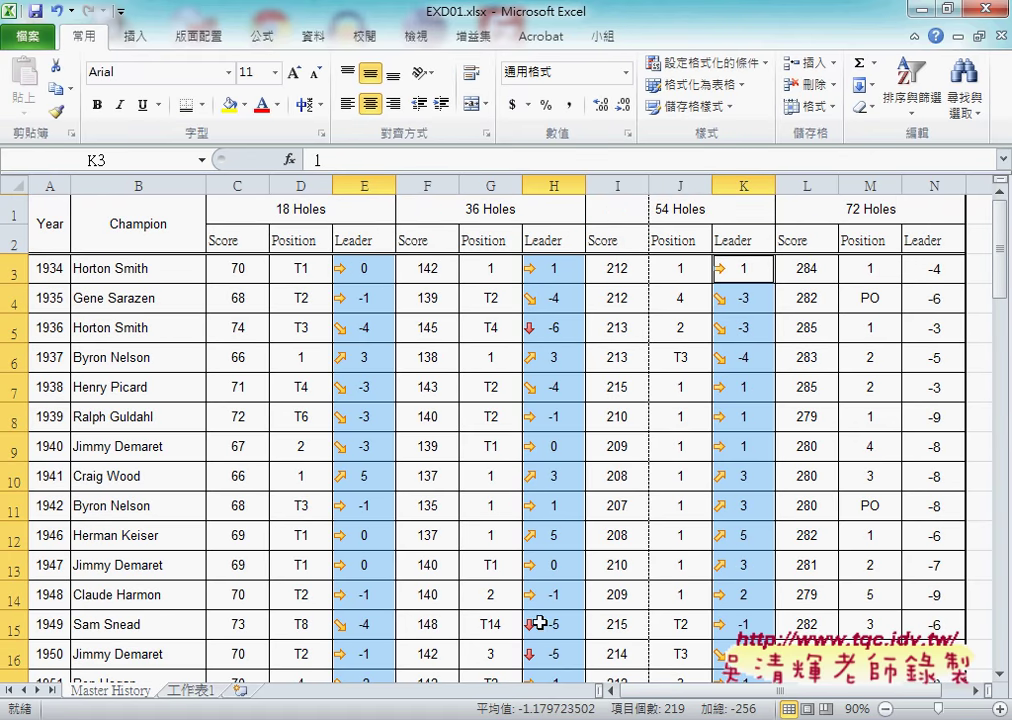
{"action": "key", "text": "alt+Tab"}
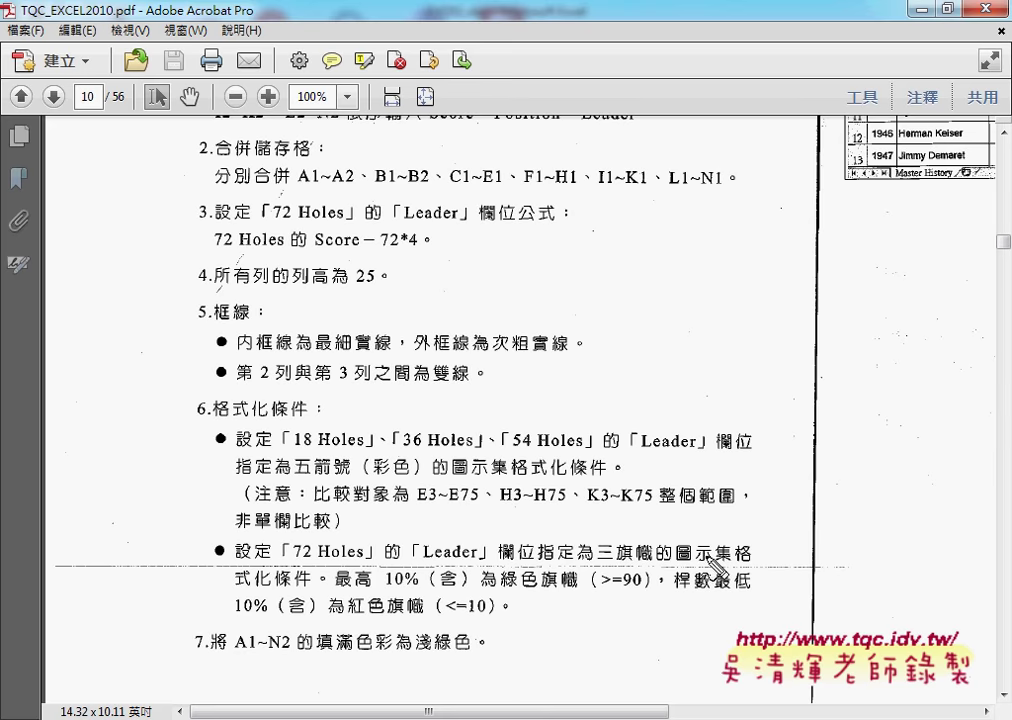
{"action": "left_click_drag", "start_coordinate": [381, 592], "coordinate": [418, 593]}
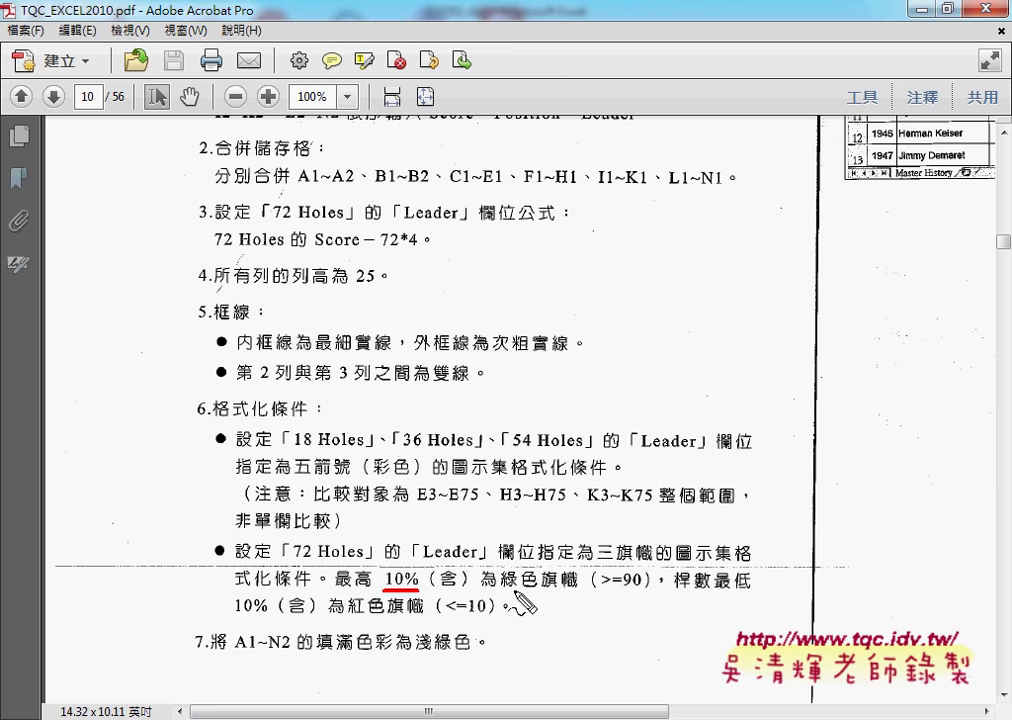
{"action": "left_click_drag", "start_coordinate": [502, 590], "coordinate": [763, 592]}
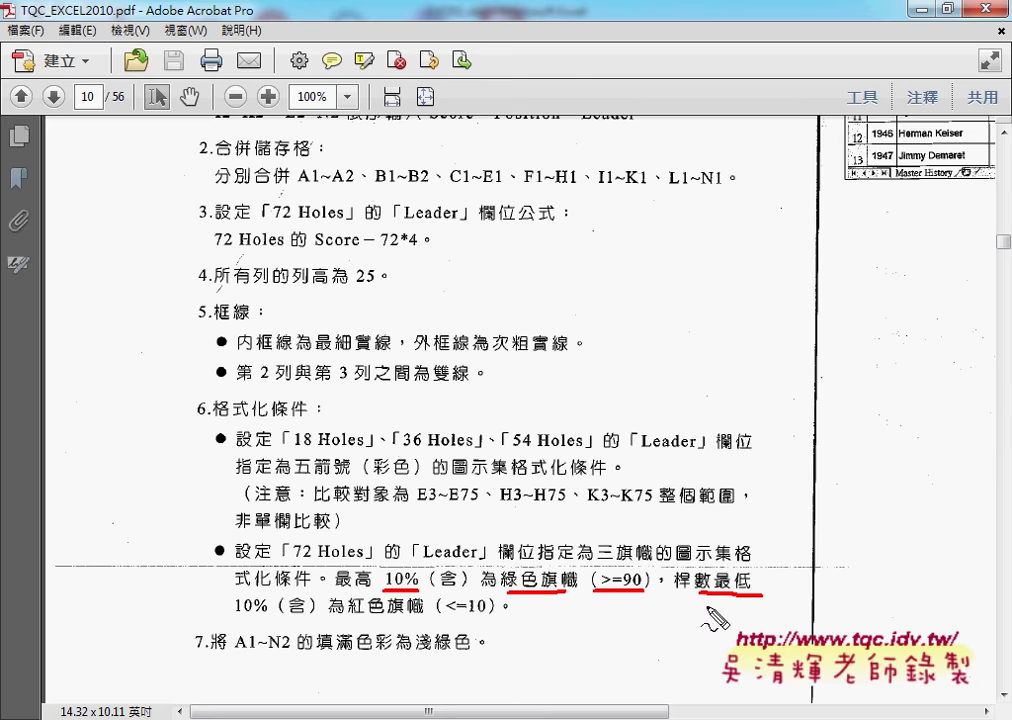
{"action": "left_click_drag", "start_coordinate": [235, 612], "coordinate": [268, 612]}
{"action": "left_click_drag", "start_coordinate": [366, 614], "coordinate": [435, 614]}
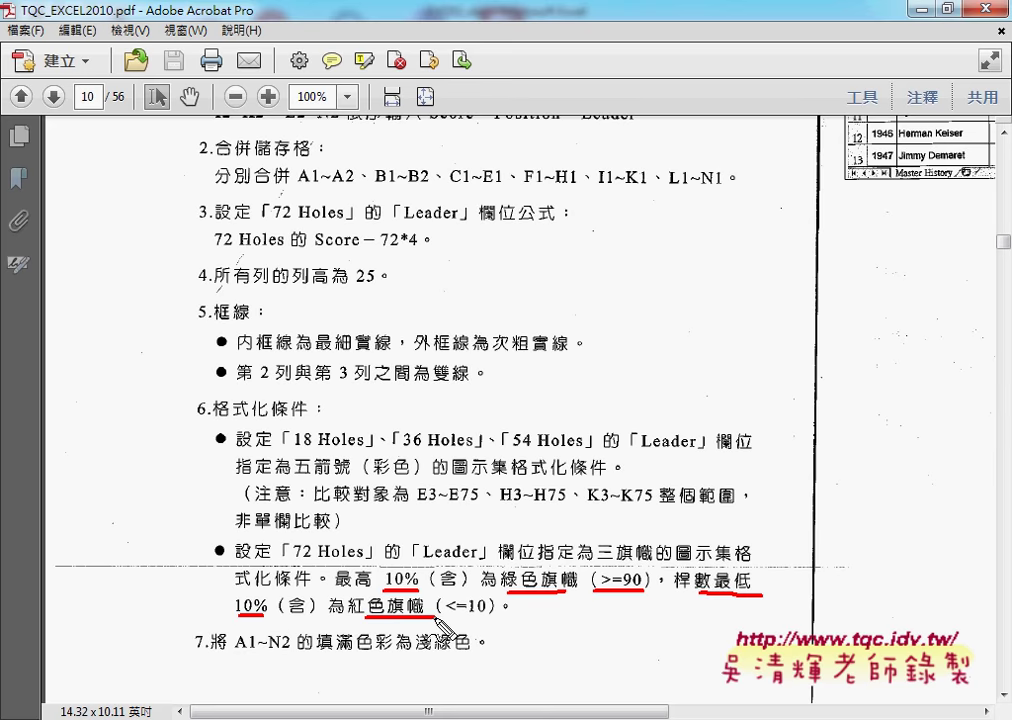
{"action": "key", "text": "Escape"}
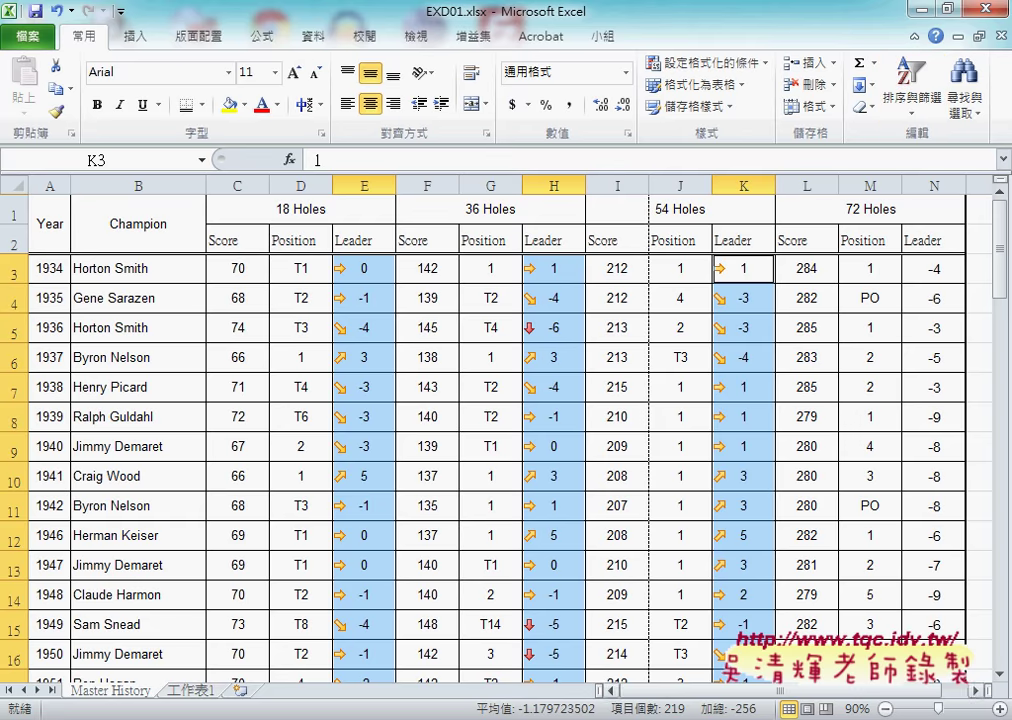
Step: Select N3:N75 and open Icon Sets > More Rules for a new formatting rule
{"action": "left_click", "coordinate": [975, 690]}
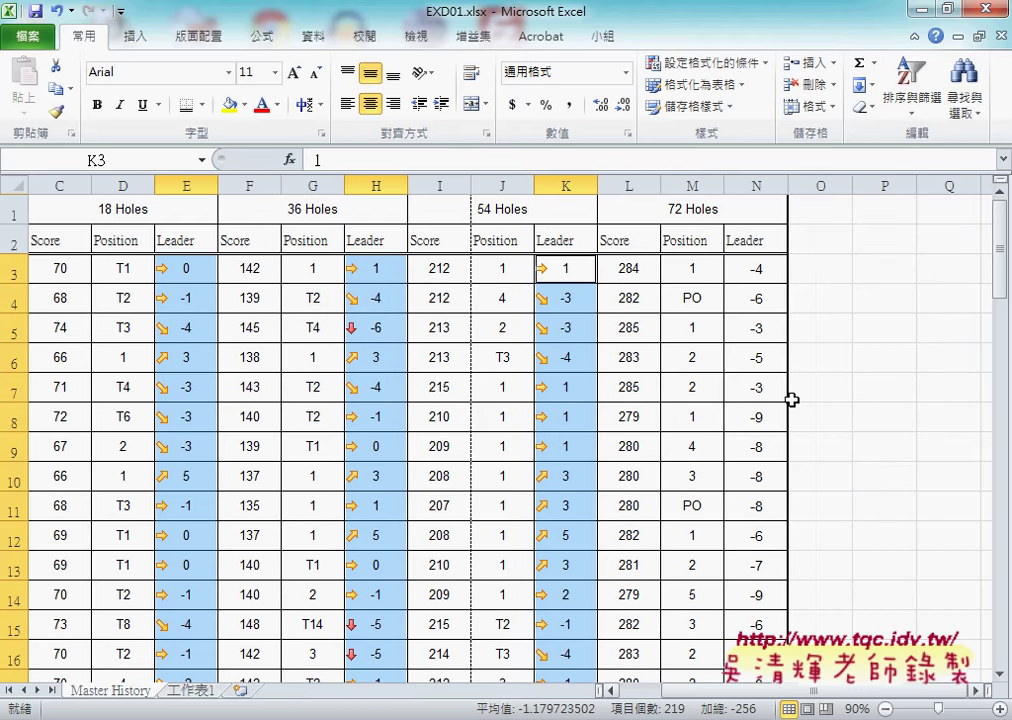
{"action": "left_click", "coordinate": [765, 270]}
{"action": "scroll", "coordinate": [763, 451], "scroll_direction": "down", "scroll_amount": 4}
{"action": "scroll", "coordinate": [763, 451], "scroll_direction": "down", "scroll_amount": 8}
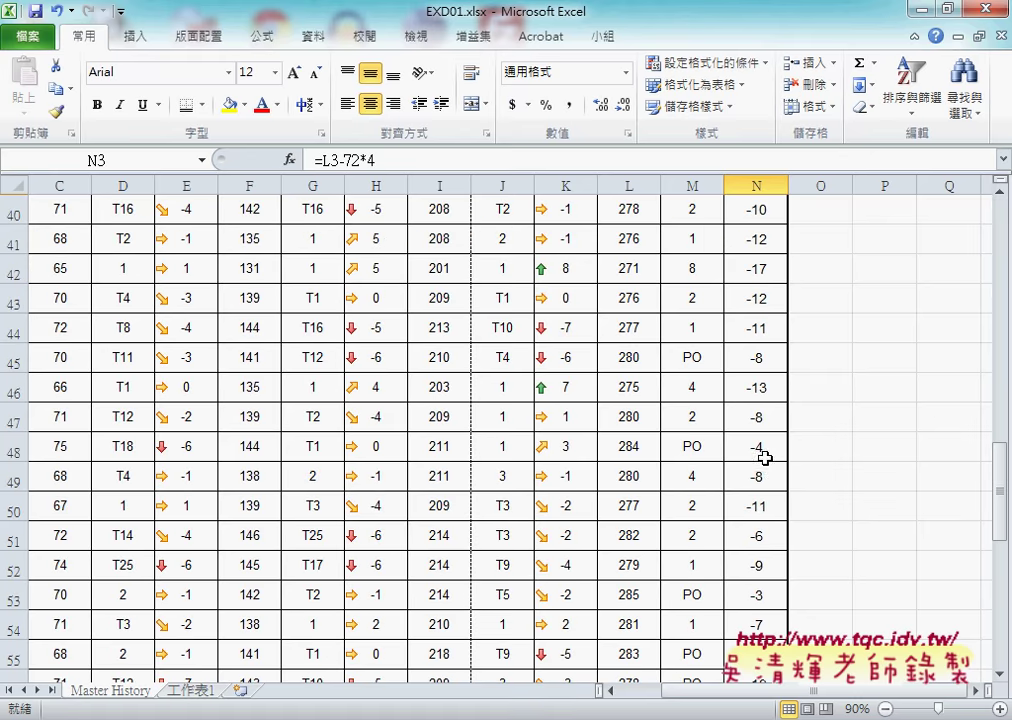
{"action": "scroll", "coordinate": [763, 457], "scroll_direction": "down", "scroll_amount": 4}
{"action": "scroll", "coordinate": [763, 486], "scroll_direction": "down", "scroll_amount": 5}
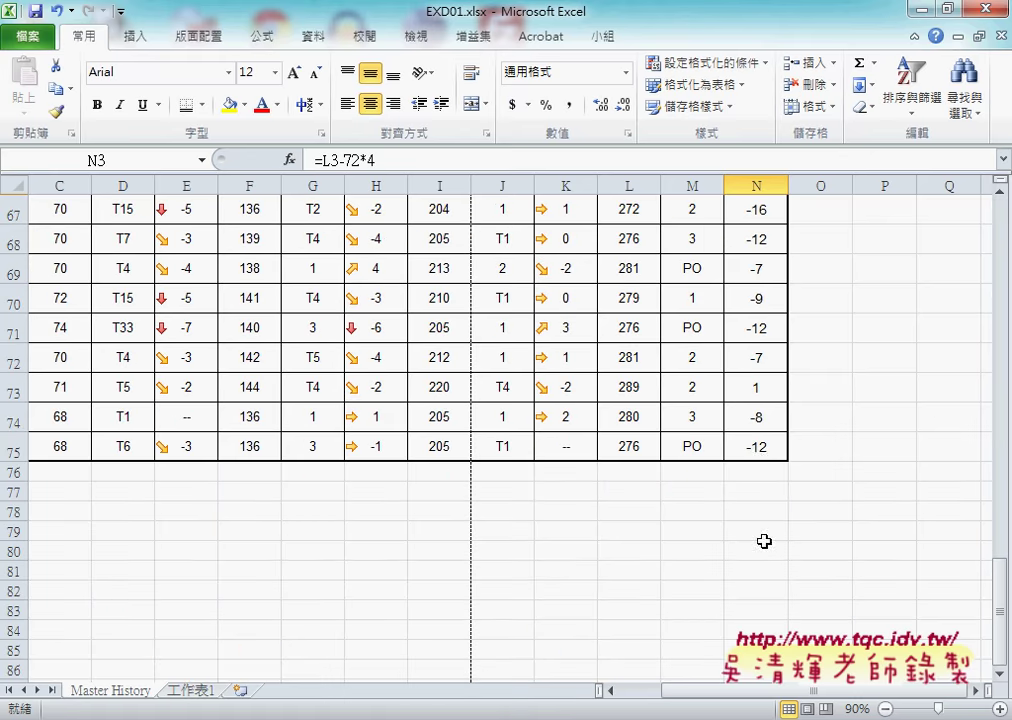
{"action": "left_click", "coordinate": [756, 456], "text": "shift"}
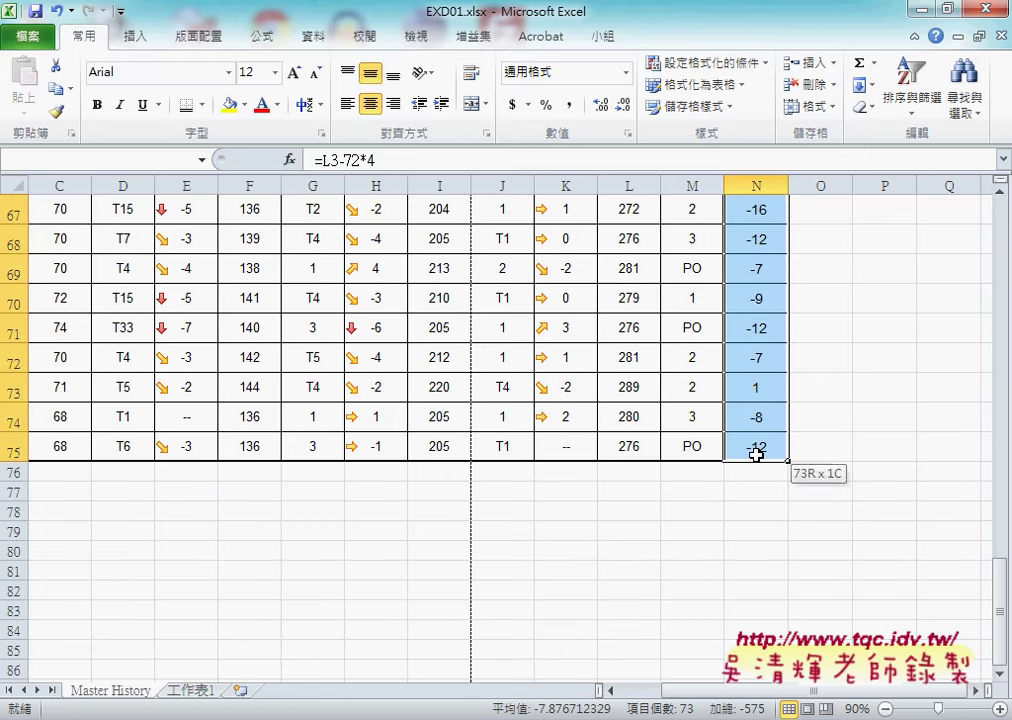
{"action": "left_click", "coordinate": [714, 68]}
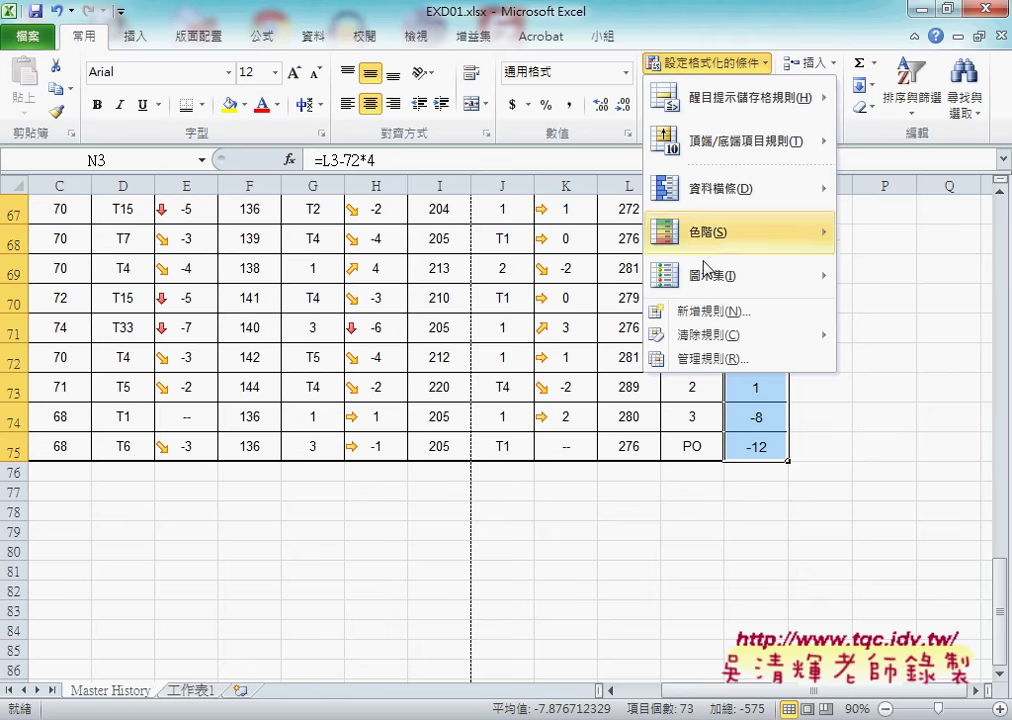
{"action": "mouse_move", "coordinate": [737, 275]}
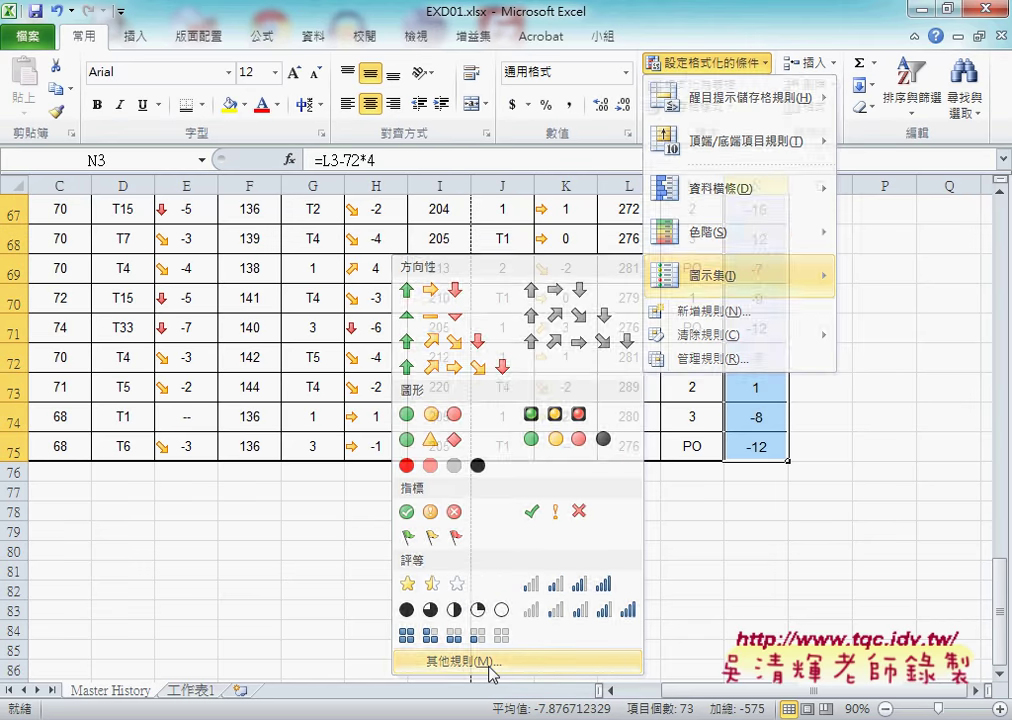
{"action": "left_click", "coordinate": [491, 662]}
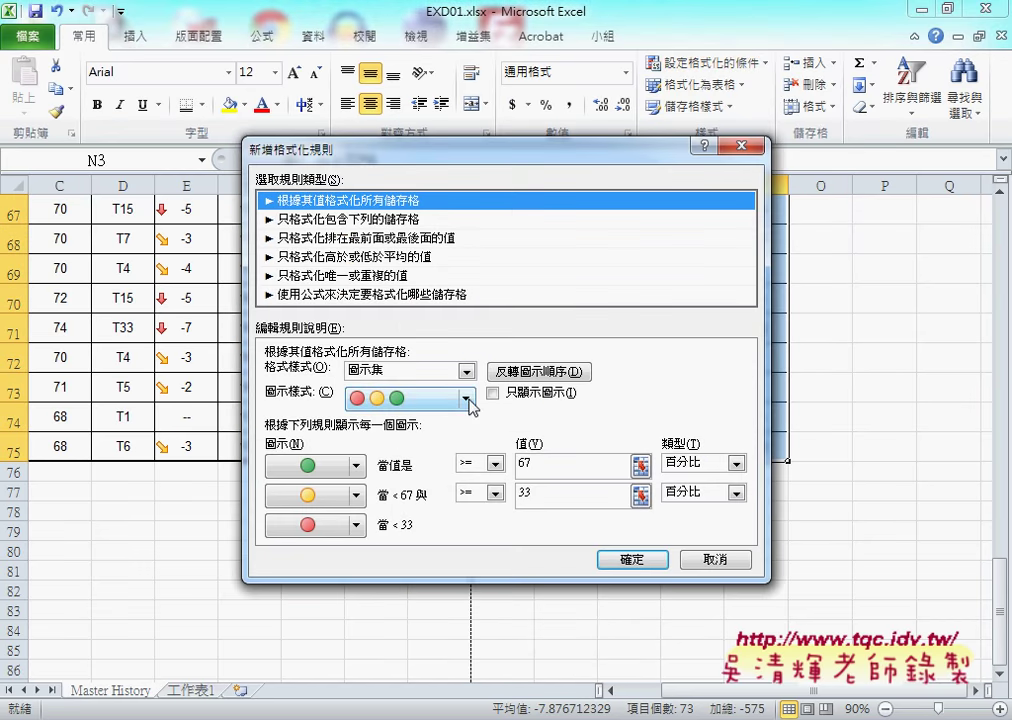
Step: Keep Icon Sets as the format style and choose the 3 Flags icon style
{"action": "left_click", "coordinate": [465, 398]}
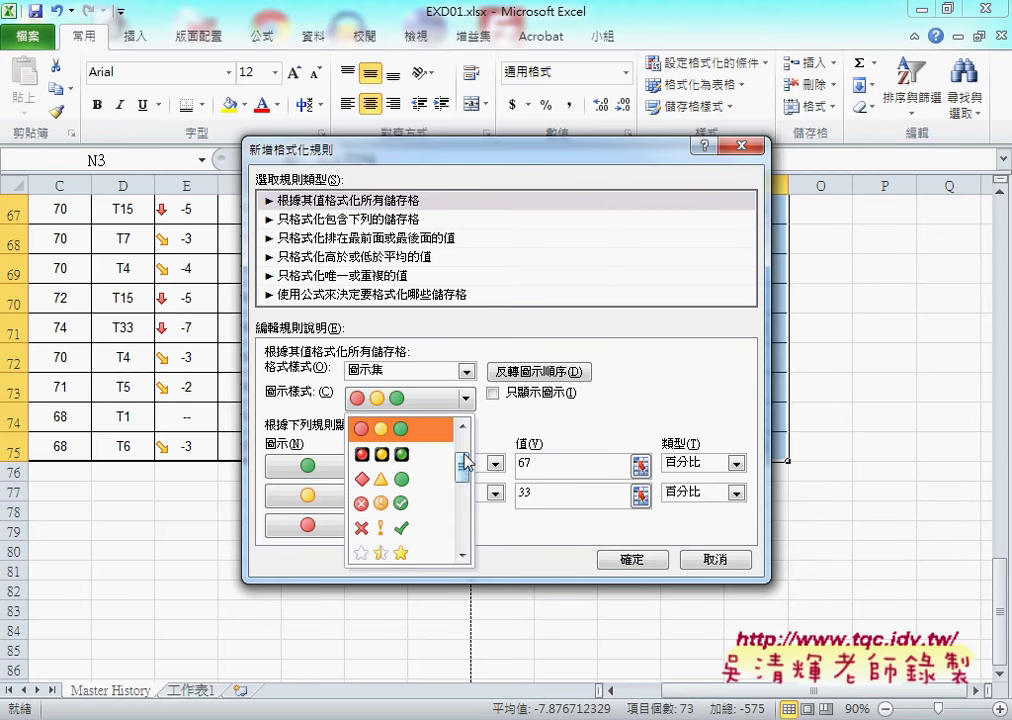
{"action": "left_click", "coordinate": [466, 372]}
{"action": "left_click", "coordinate": [466, 370]}
{"action": "left_click", "coordinate": [467, 371]}
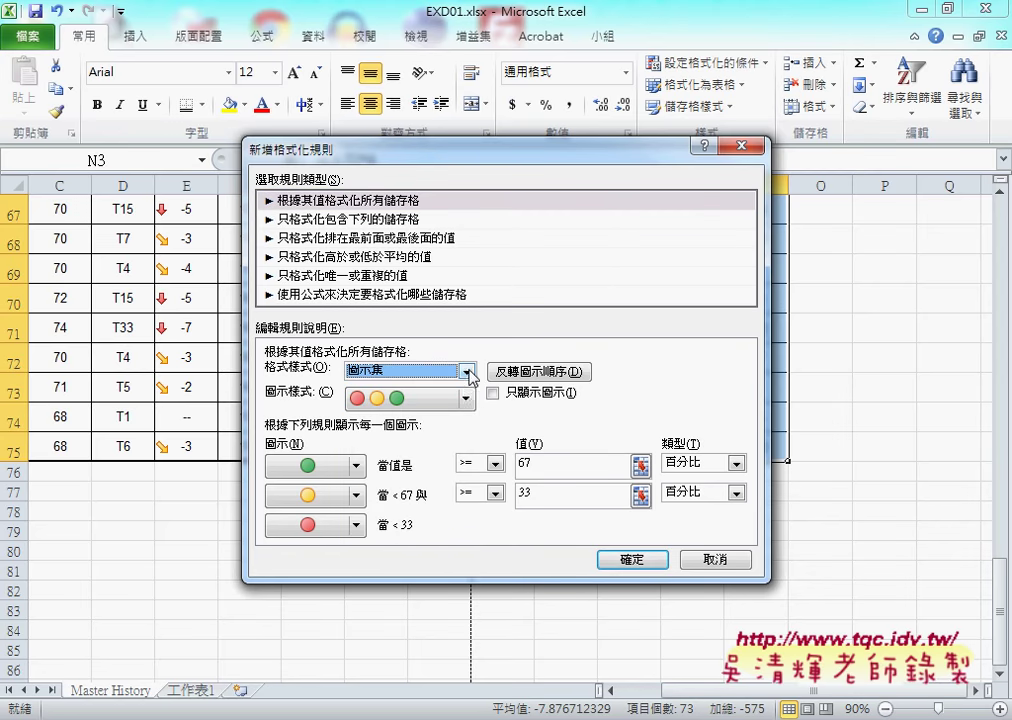
{"action": "left_click", "coordinate": [466, 398]}
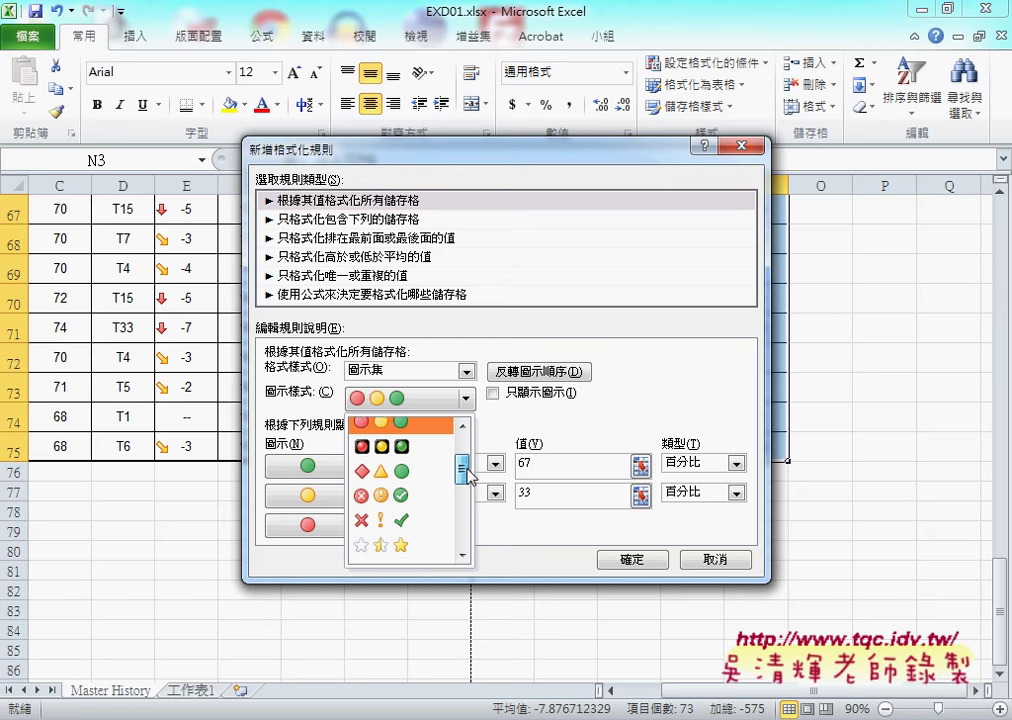
{"action": "mouse_move", "coordinate": [462, 468]}
{"action": "left_mouse_down"}
{"action": "mouse_move", "coordinate": [463, 545]}
{"action": "mouse_move", "coordinate": [463, 505]}
{"action": "left_mouse_up"}
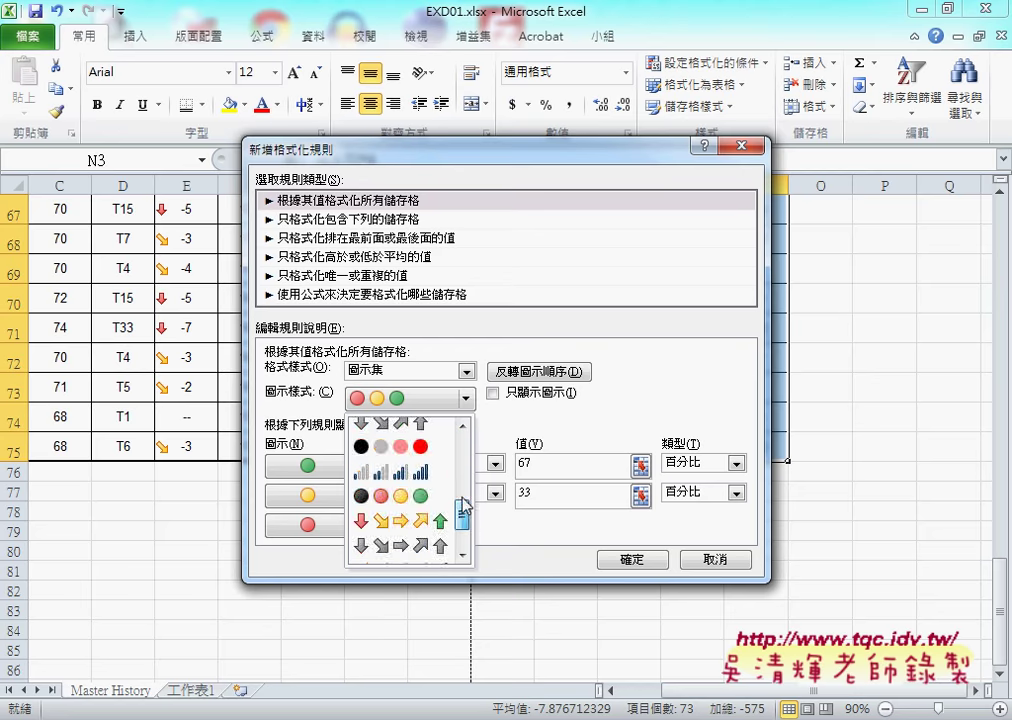
{"action": "left_click_drag", "start_coordinate": [463, 505], "coordinate": [463, 448]}
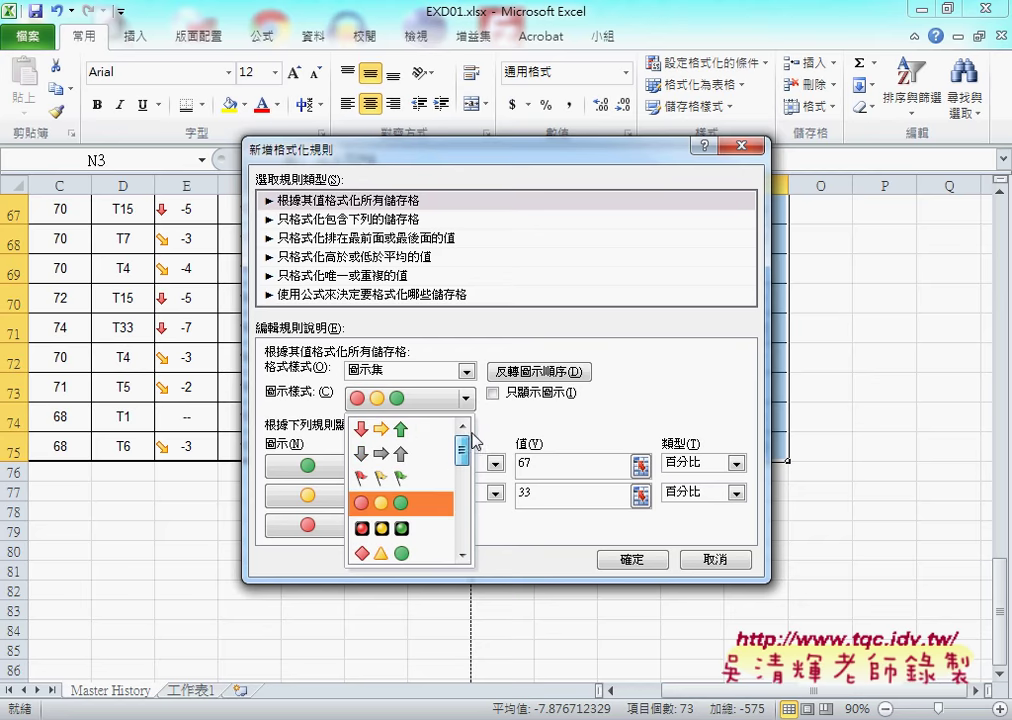
{"action": "left_click", "coordinate": [420, 478]}
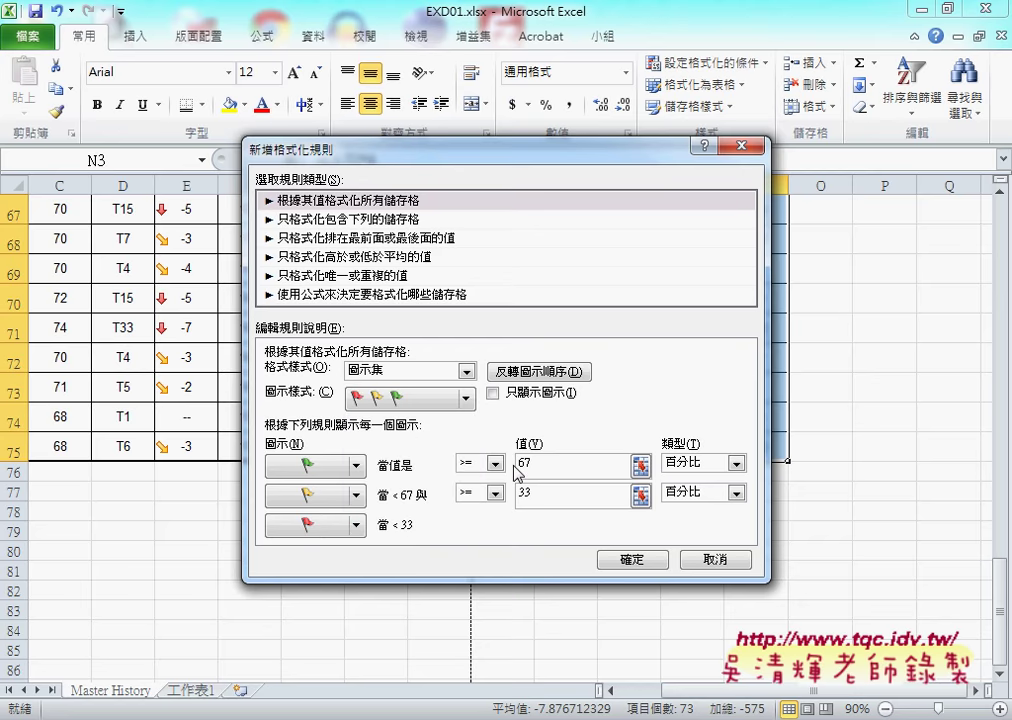
Step: Set the green flag to >= 90 percent and the yellow flag to > 10 percent, then apply the rule
{"action": "double_click", "coordinate": [540, 464]}
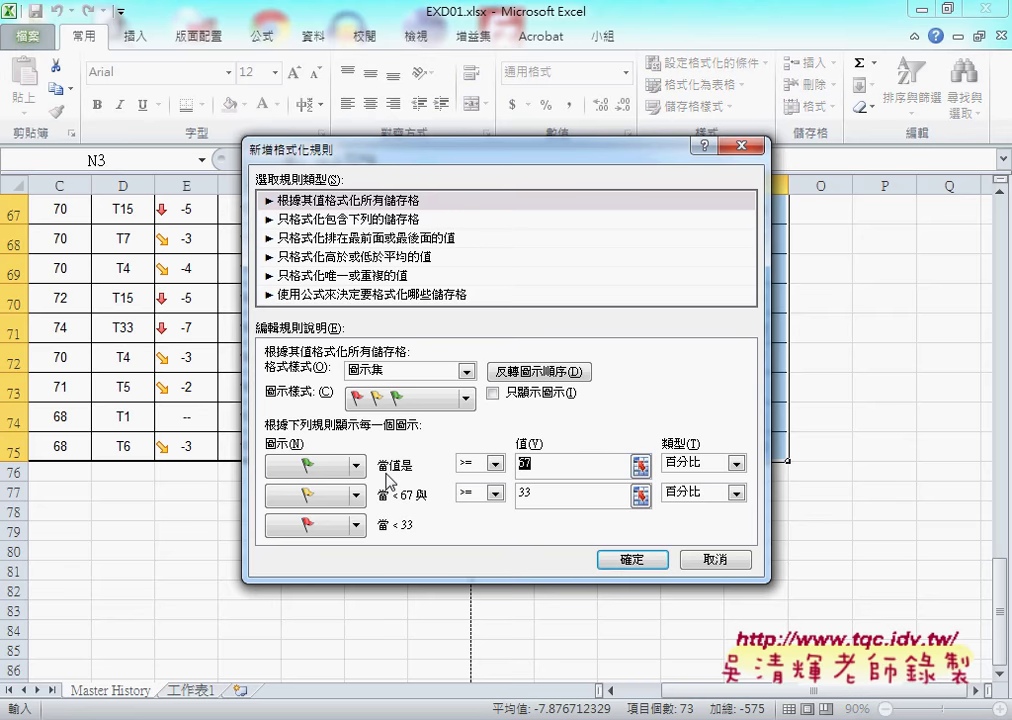
{"action": "type", "text": "90"}
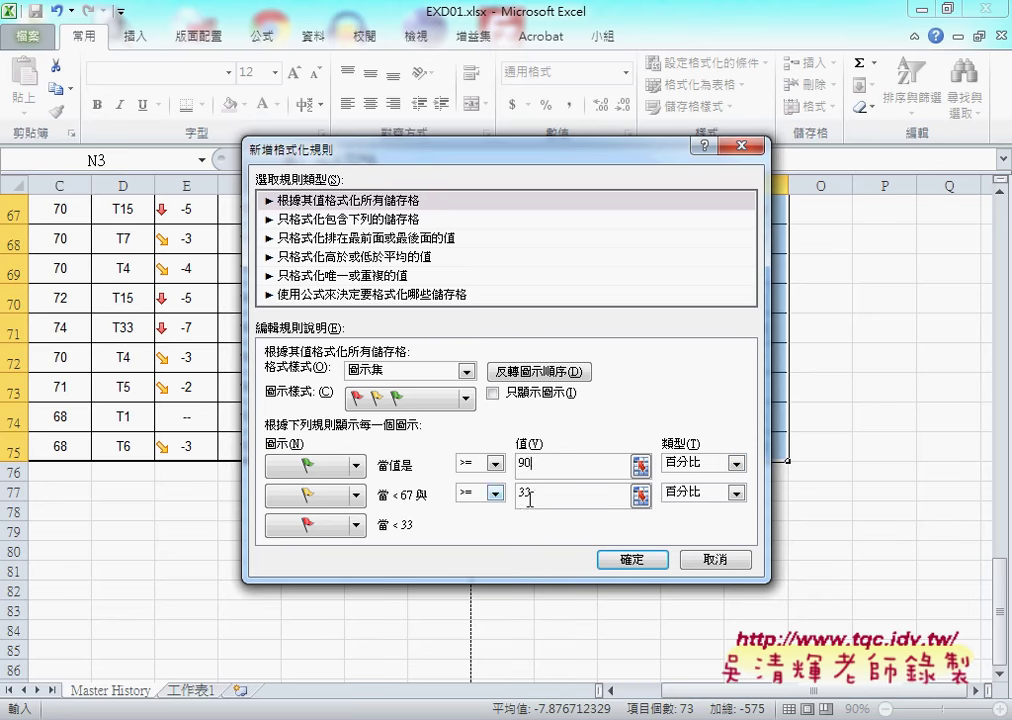
{"action": "left_click_drag", "start_coordinate": [560, 495], "coordinate": [515, 495]}
{"action": "type", "text": "10"}
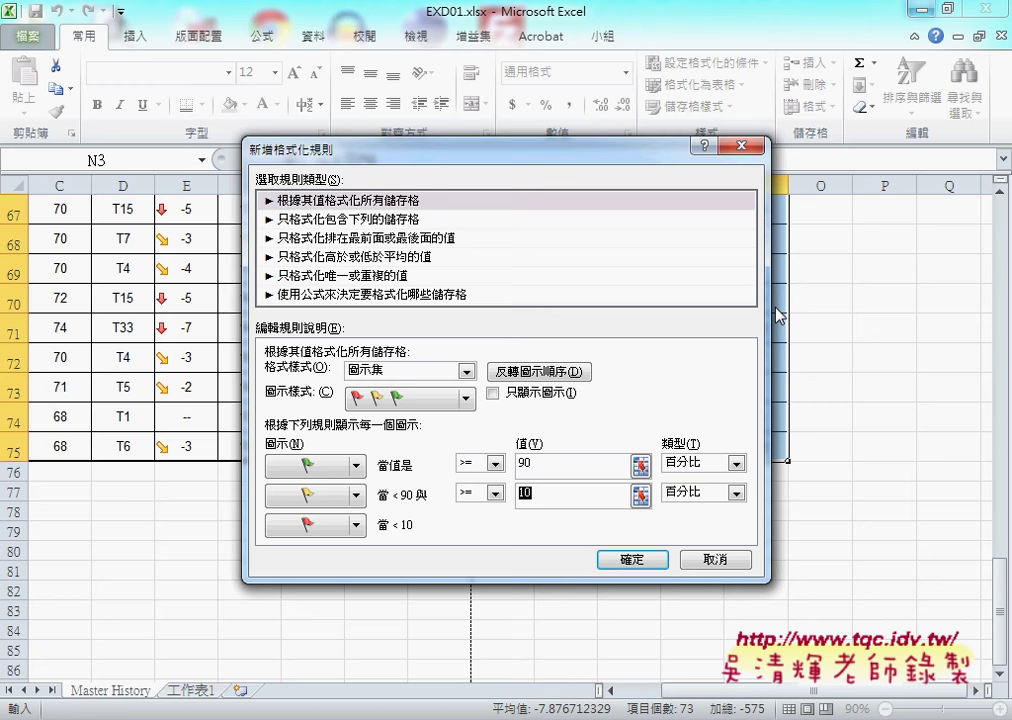
{"action": "left_click", "coordinate": [494, 492]}
{"action": "left_click", "coordinate": [480, 511]}
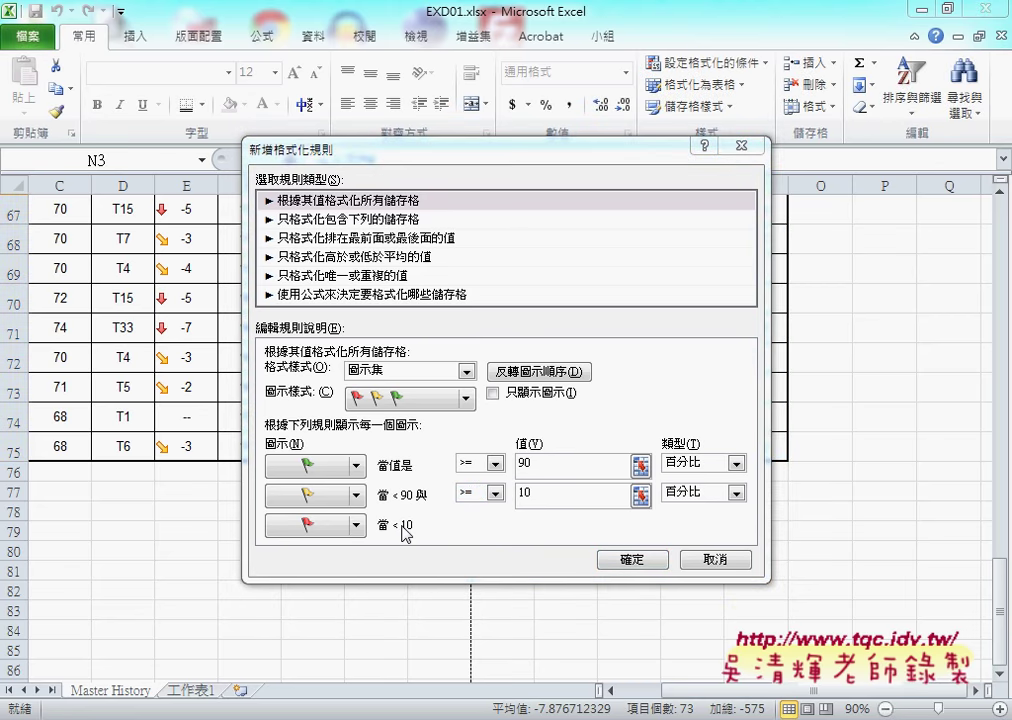
{"action": "left_click", "coordinate": [493, 493]}
{"action": "left_click", "coordinate": [484, 525]}
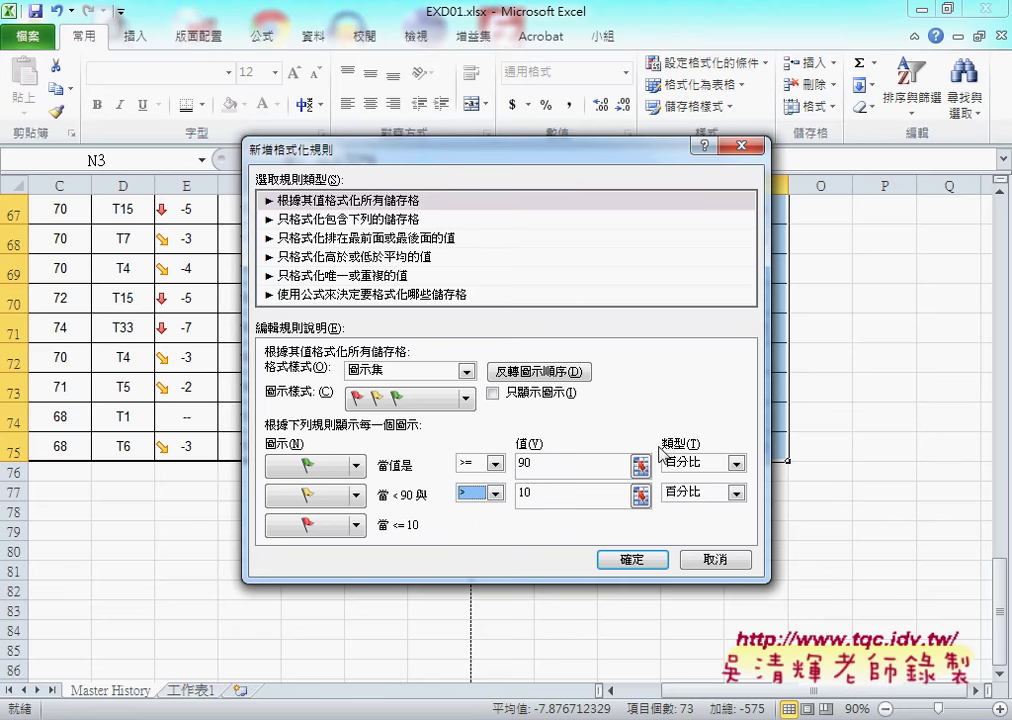
{"action": "left_click", "coordinate": [626, 559]}
{"action": "scroll", "coordinate": [626, 559], "scroll_direction": "up", "scroll_amount": 8}
{"action": "scroll", "coordinate": [626, 559], "scroll_direction": "up", "scroll_amount": 8}
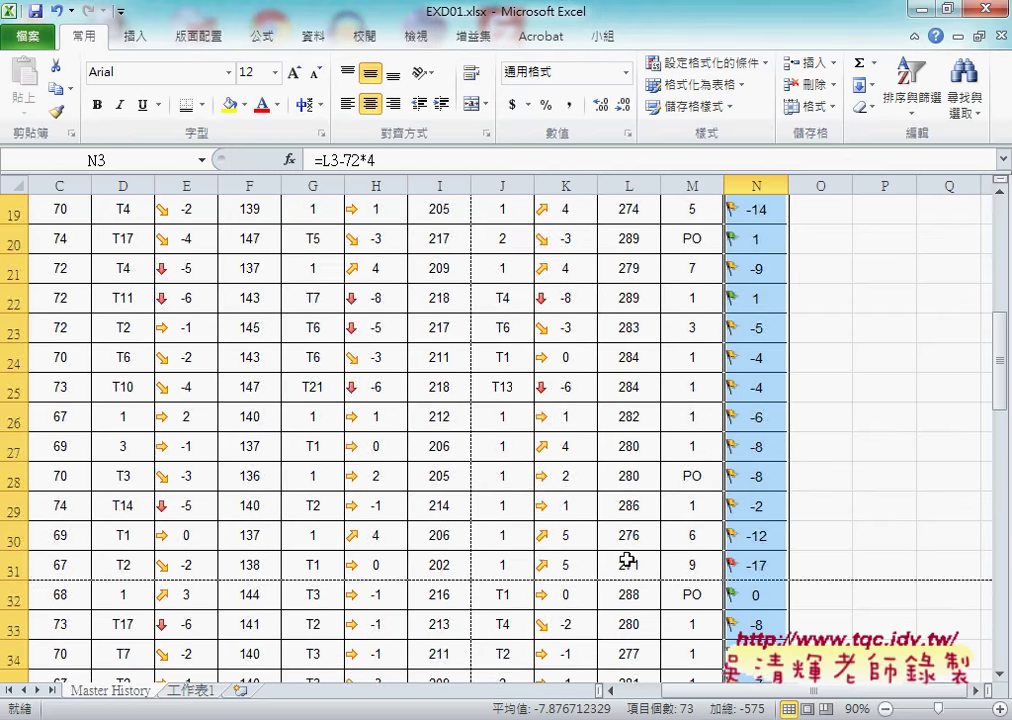
Step: Select A1:N2 and apply the Light Green standard fill color to both header rows
{"action": "scroll", "coordinate": [626, 559], "scroll_direction": "up", "scroll_amount": 4}
{"action": "scroll", "coordinate": [626, 559], "scroll_direction": "up", "scroll_amount": 2}
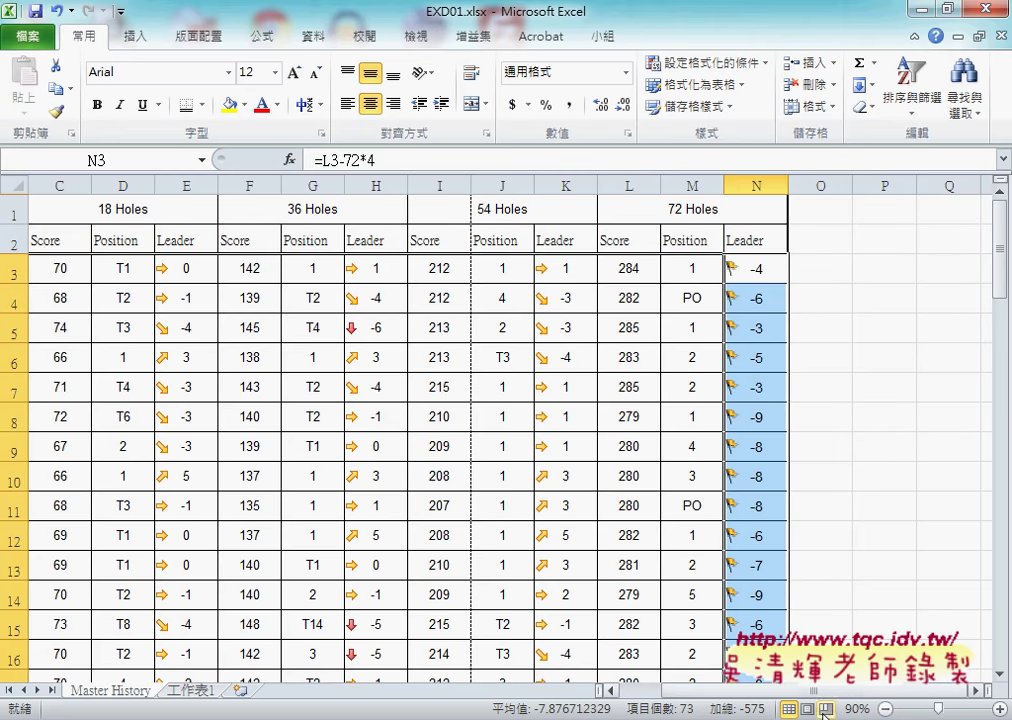
{"action": "left_click_drag", "start_coordinate": [802, 704], "coordinate": [693, 705]}
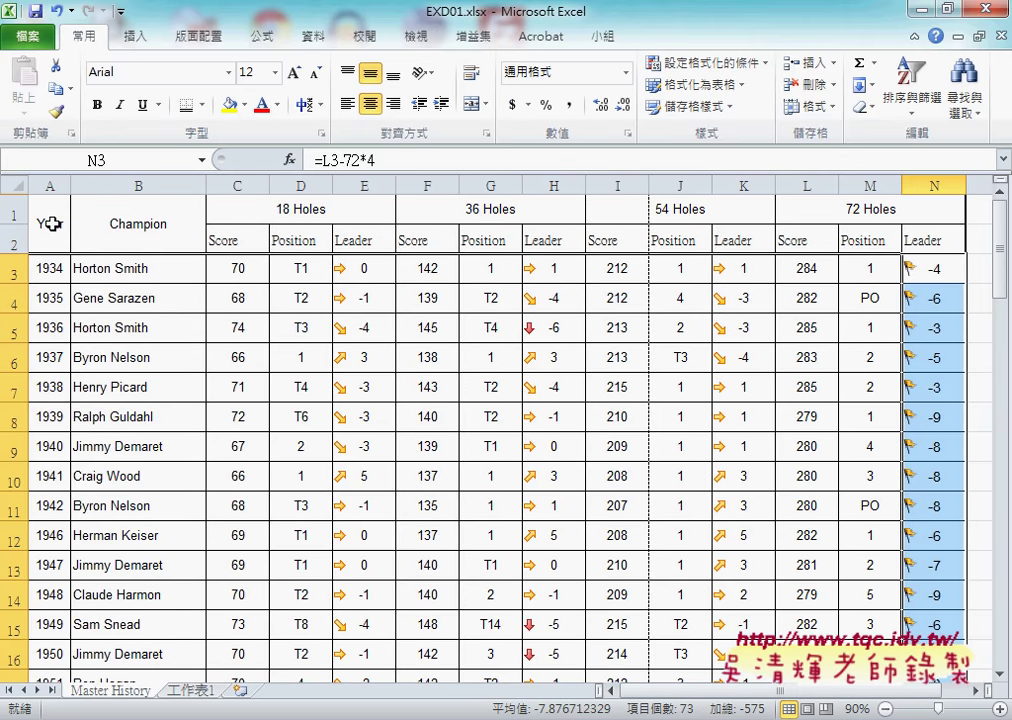
{"action": "left_click_drag", "start_coordinate": [45, 219], "coordinate": [903, 224]}
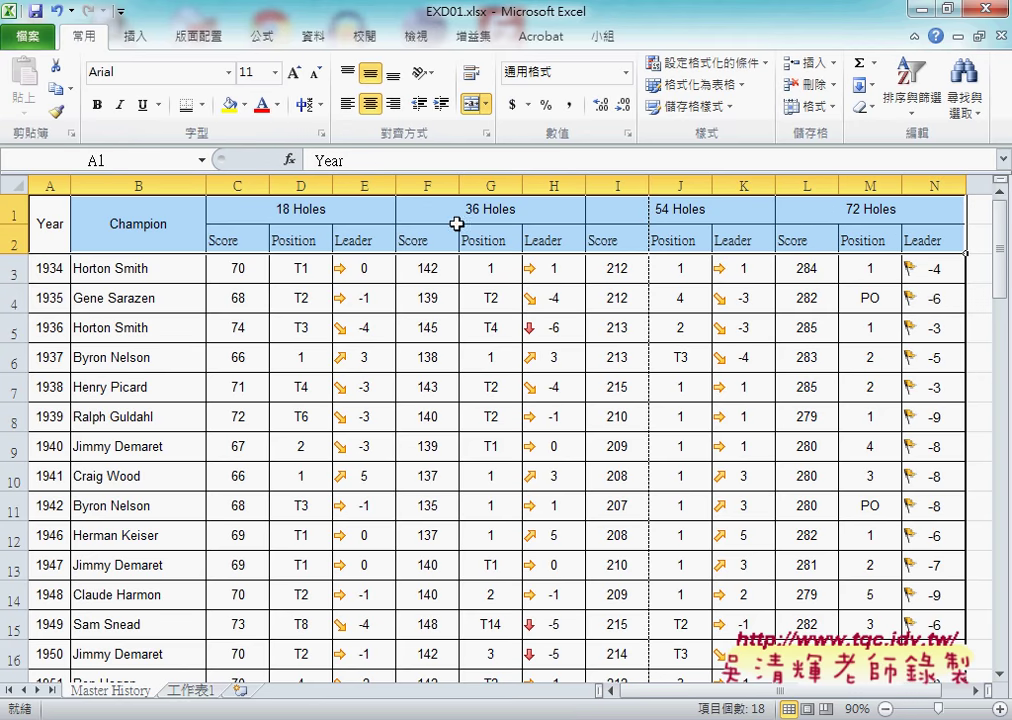
{"action": "left_click", "coordinate": [244, 105]}
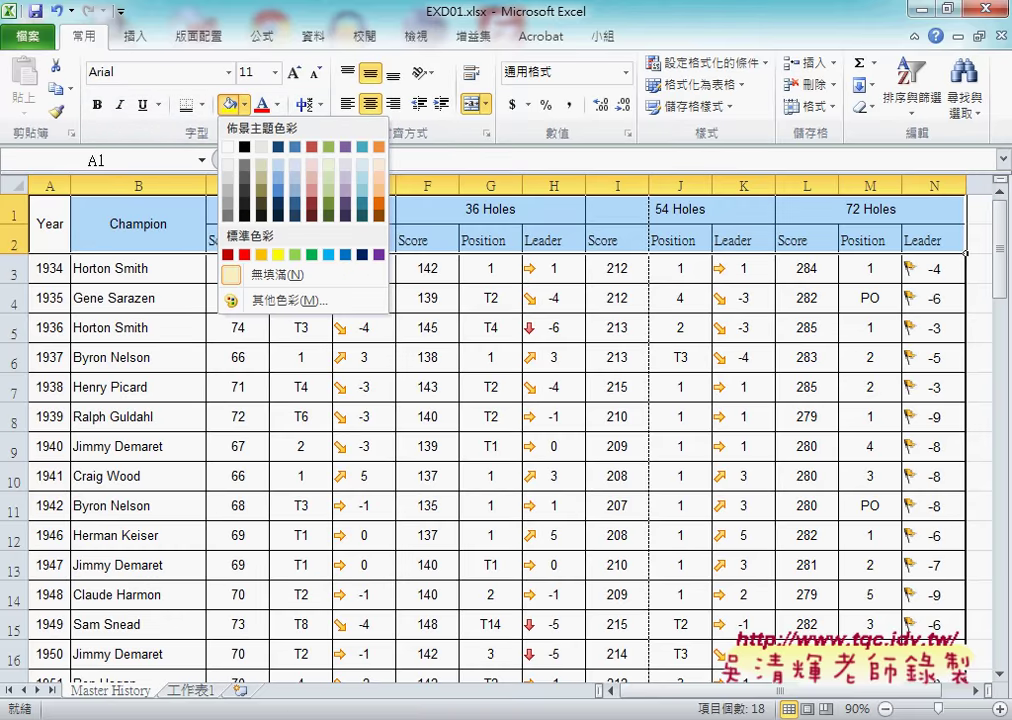
{"action": "left_click", "coordinate": [270, 274]}
{"action": "key", "text": "alt+Tab"}
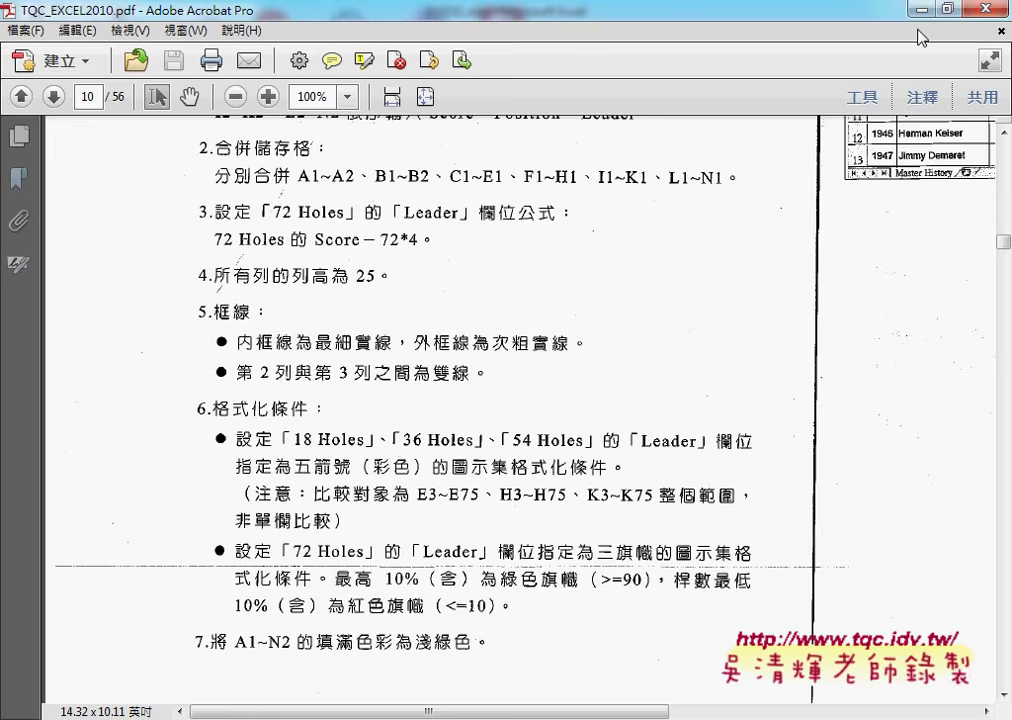
{"action": "key", "text": "alt+Tab"}
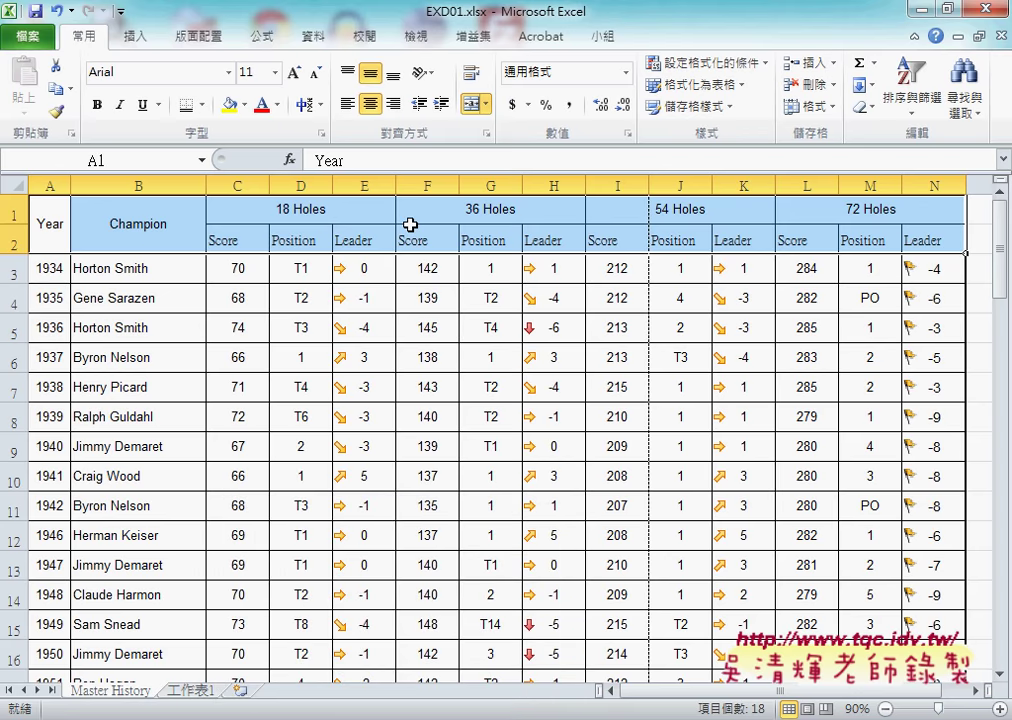
{"action": "left_click", "coordinate": [243, 105]}
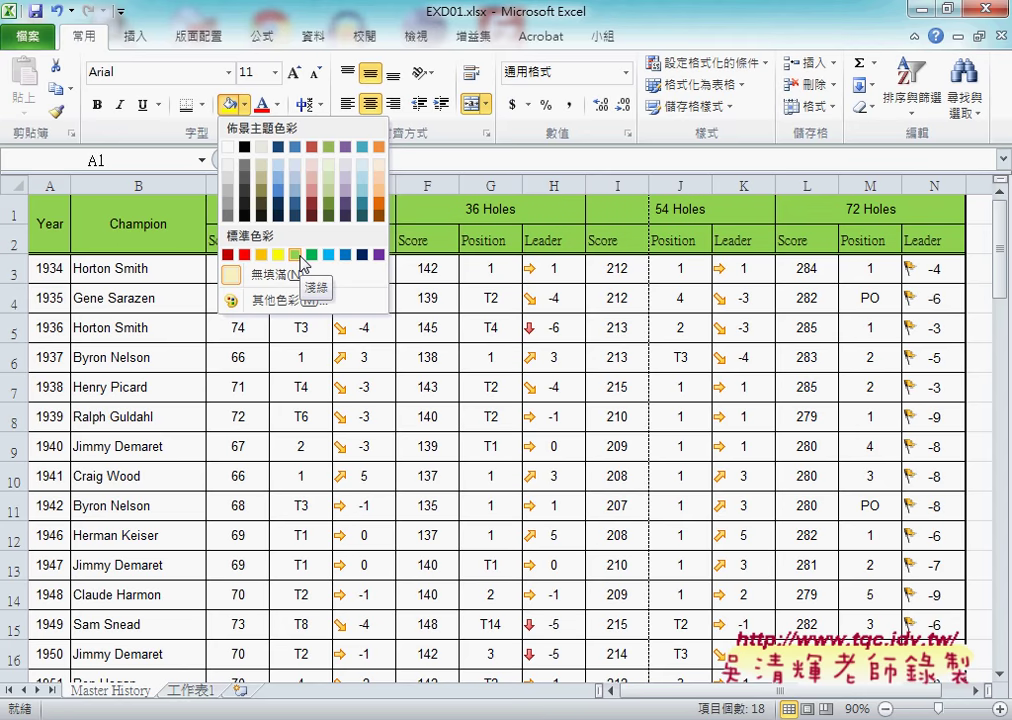
{"action": "left_click", "coordinate": [296, 256]}
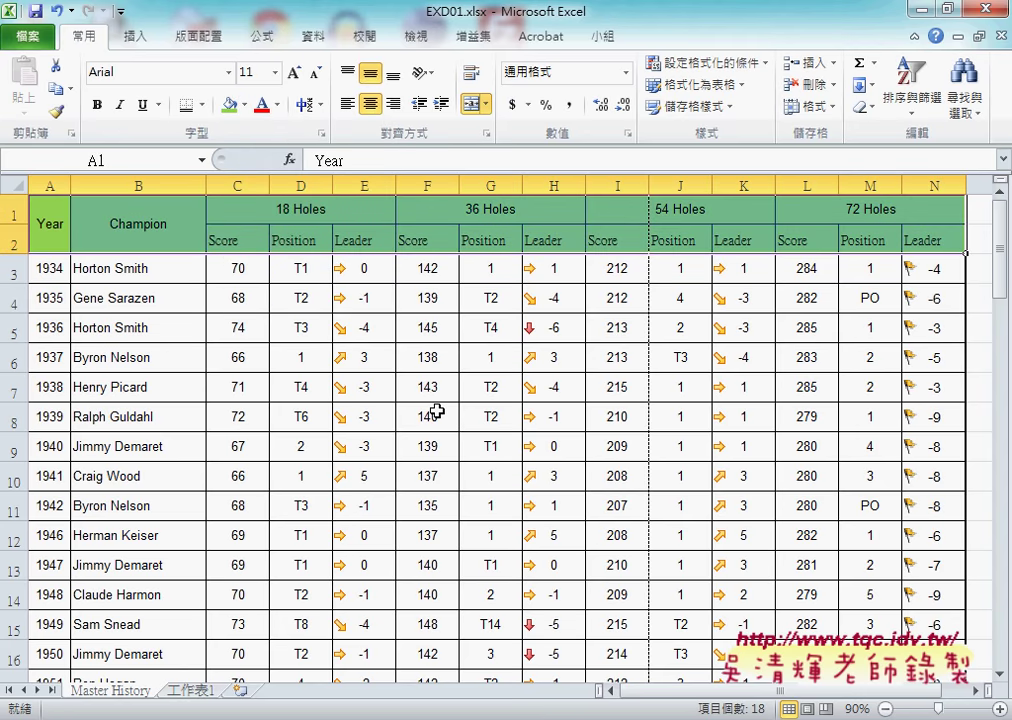